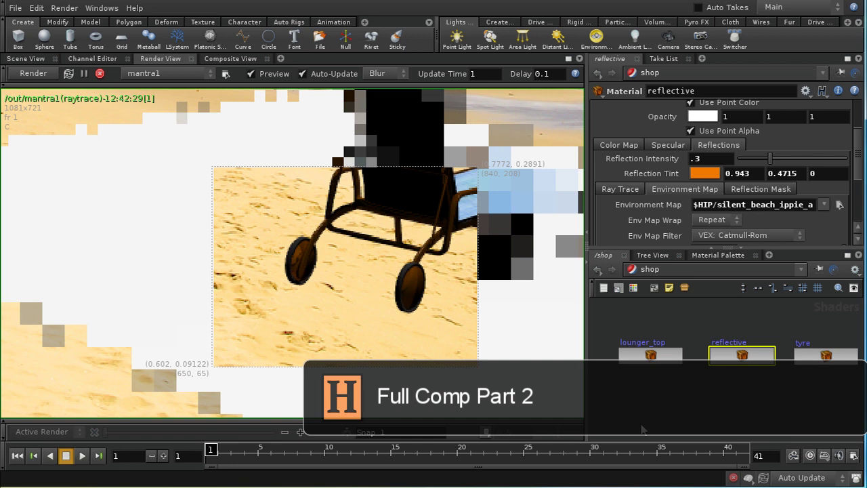
Add a Light Template to the object network, placing it below the cam1 node
{"action": "middle_click_drag", "start_coordinate": [649, 405], "coordinate": [666, 408]}
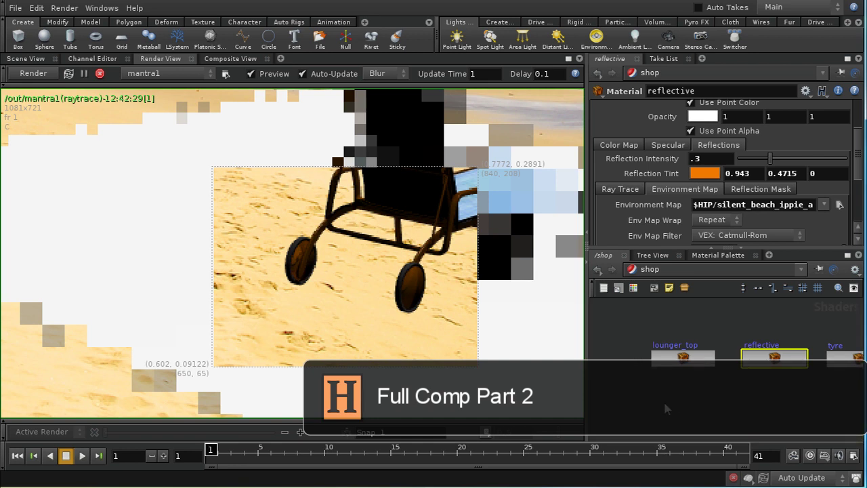
{"action": "left_click", "coordinate": [649, 275]}
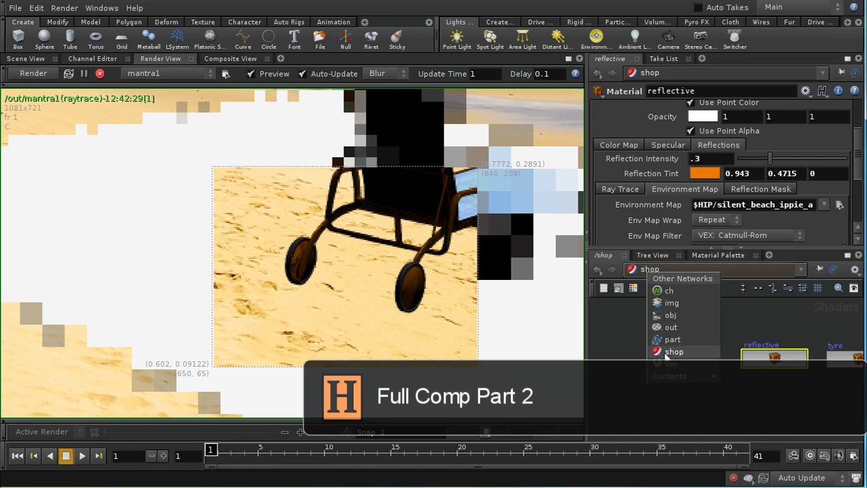
{"action": "left_click", "coordinate": [664, 317]}
{"action": "middle_click_drag", "start_coordinate": [721, 432], "coordinate": [720, 367]}
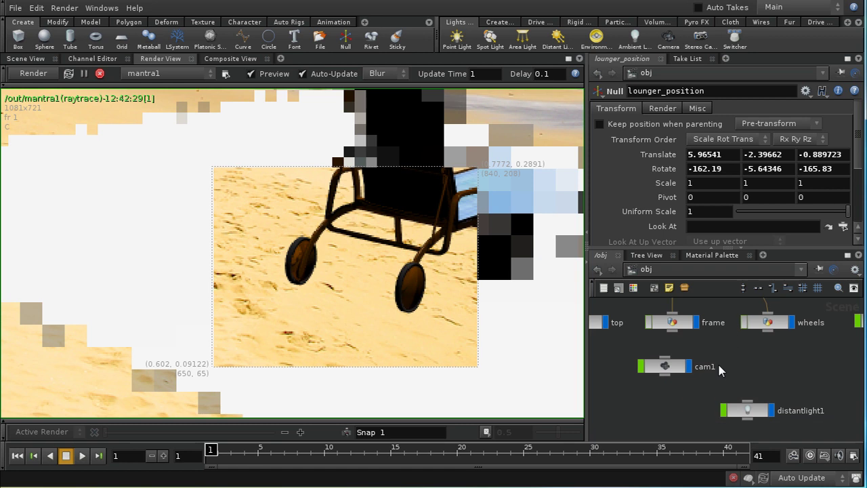
{"action": "middle_click_drag", "start_coordinate": [673, 392], "coordinate": [687, 343]}
{"action": "key", "text": "Tab"}
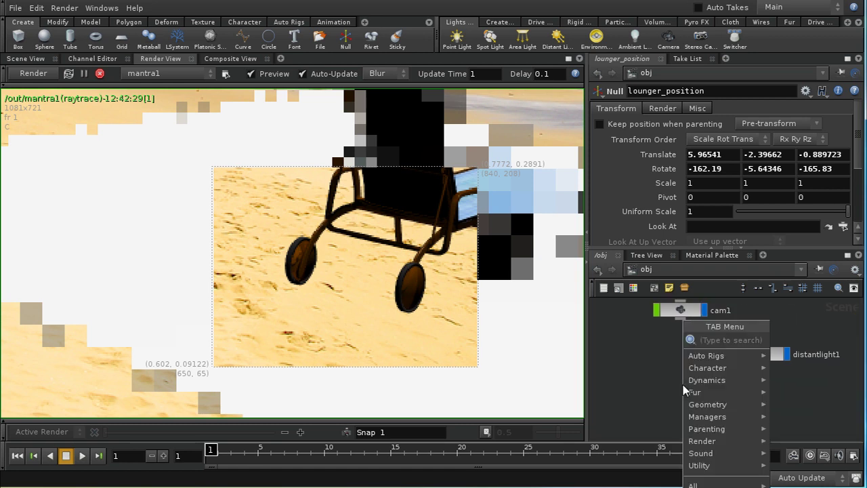
{"action": "type", "text": "Light"}
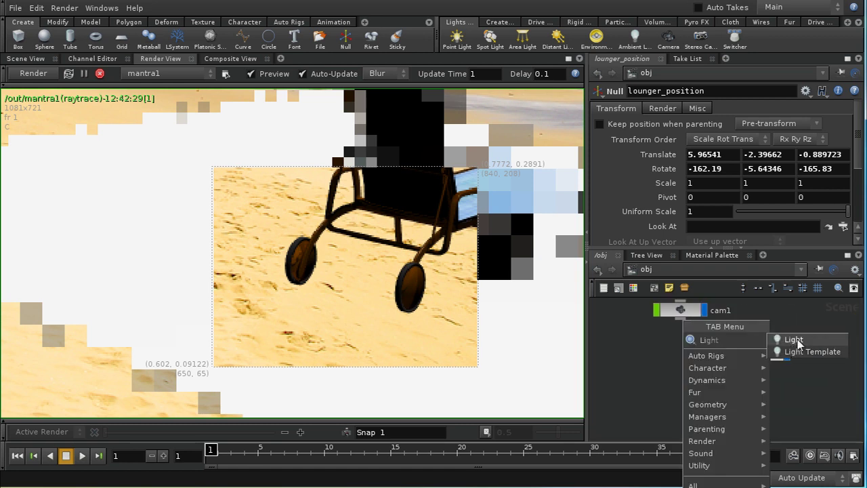
{"action": "key", "text": "Return"}
{"action": "left_click", "coordinate": [689, 395]}
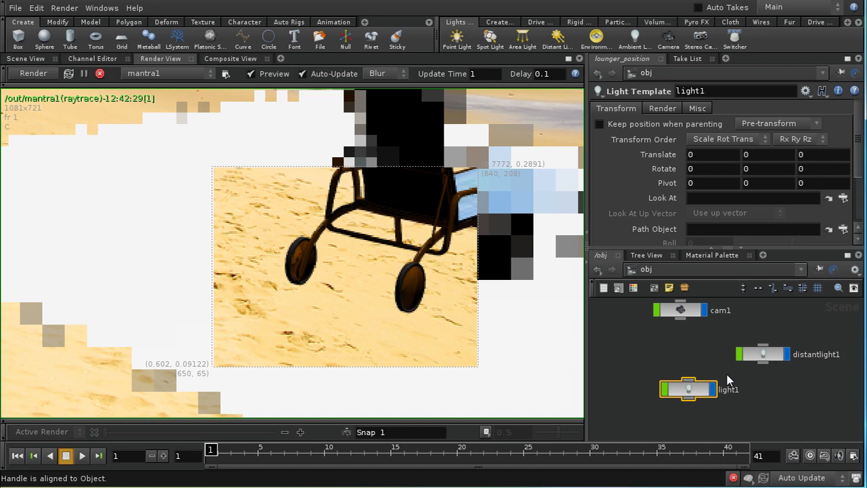
Return from the render to the 3D scene view to see the new light with the beach lounger
{"action": "left_click", "coordinate": [648, 269]}
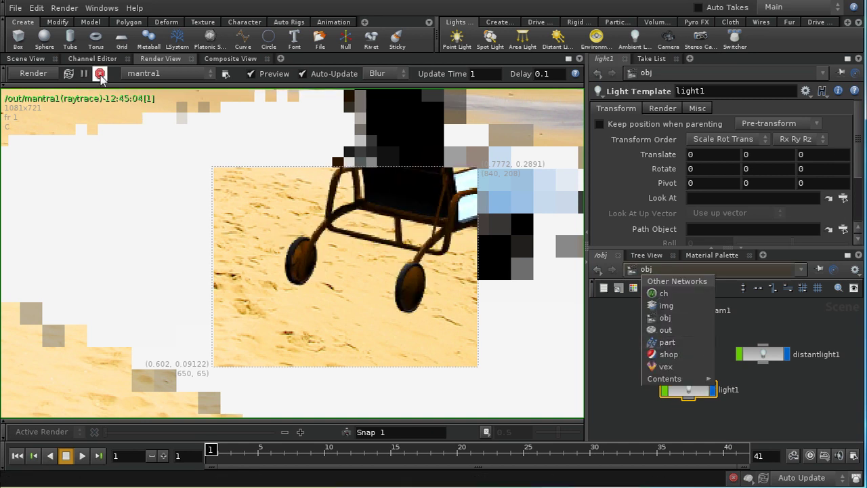
{"action": "key", "text": "Escape"}
{"action": "left_click", "coordinate": [26, 58]}
{"action": "left_click", "coordinate": [576, 290]}
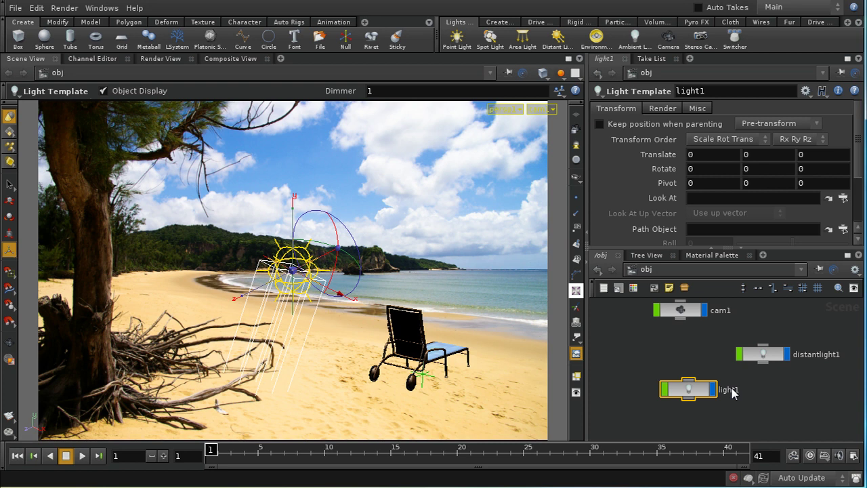
Create a VEX Global Illumination light shader in the shop network, below the lounger_top material
{"action": "left_click", "coordinate": [657, 270]}
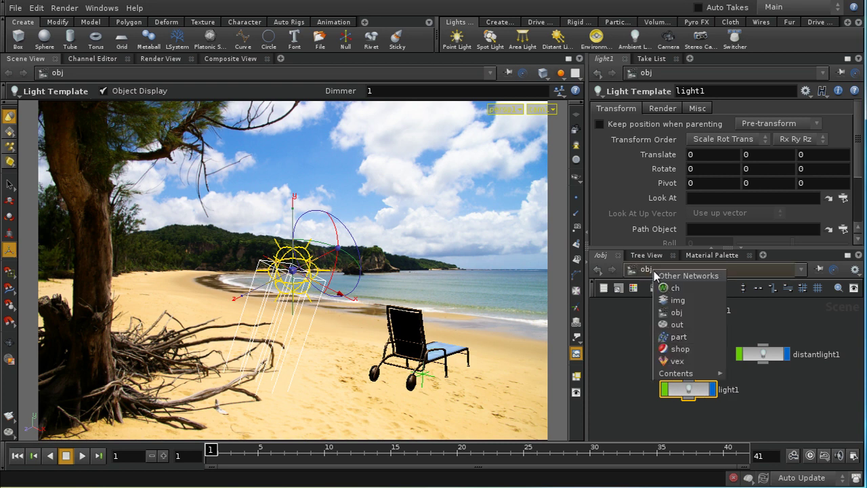
{"action": "left_click", "coordinate": [679, 349]}
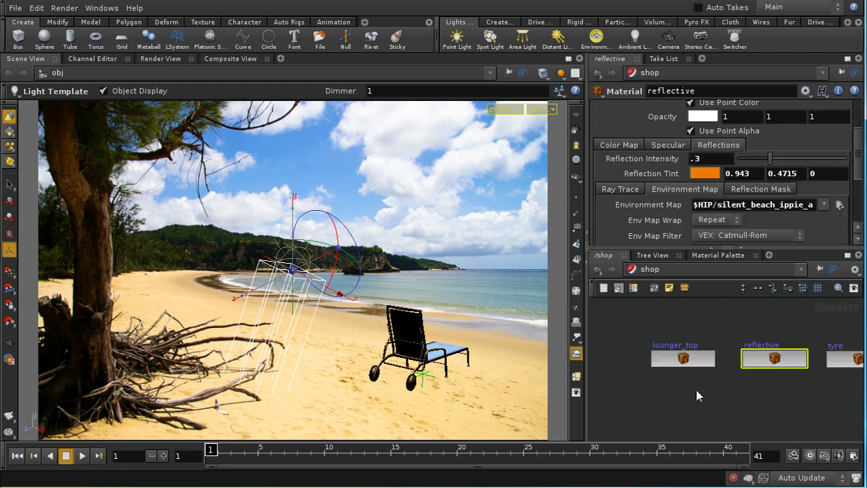
{"action": "key", "text": "Tab"}
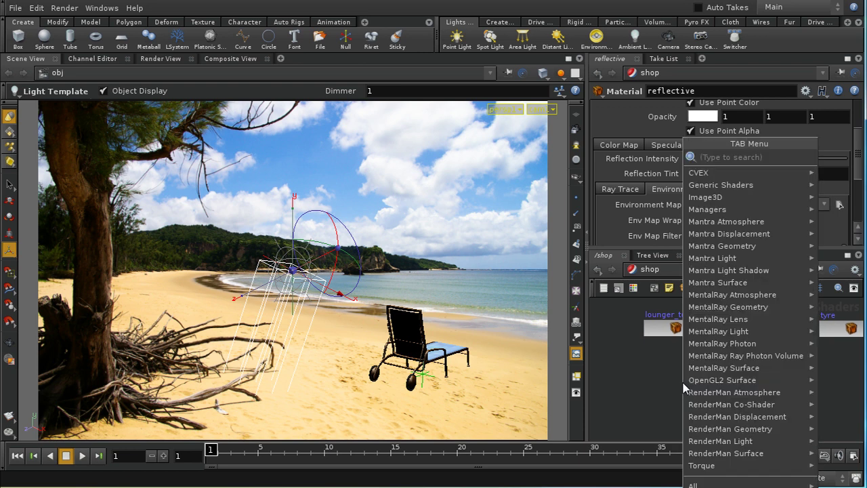
{"action": "mouse_move", "coordinate": [712, 258]}
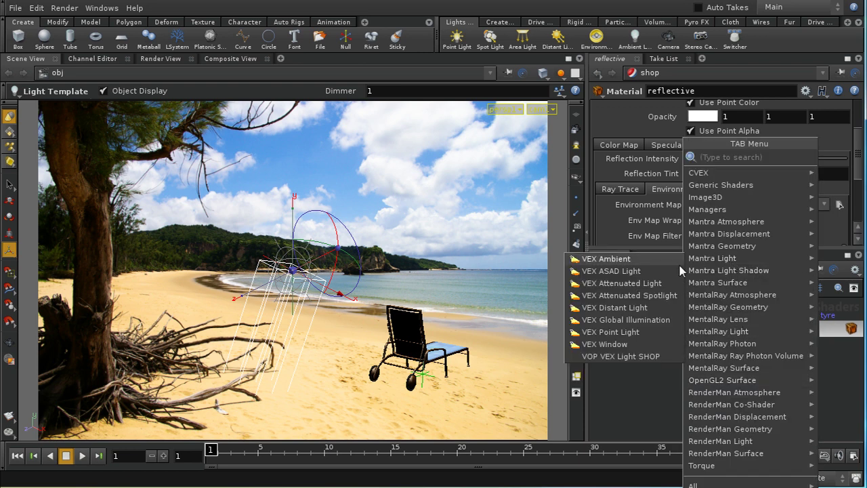
{"action": "left_click", "coordinate": [658, 319]}
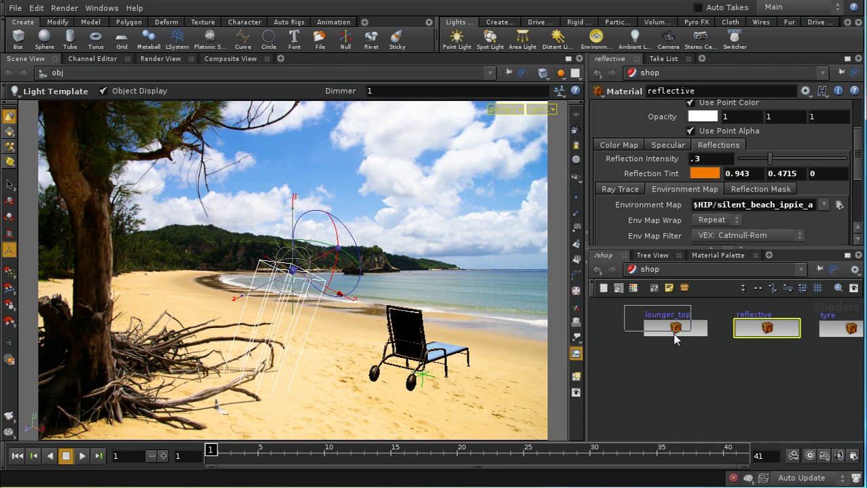
{"action": "left_click", "coordinate": [677, 373]}
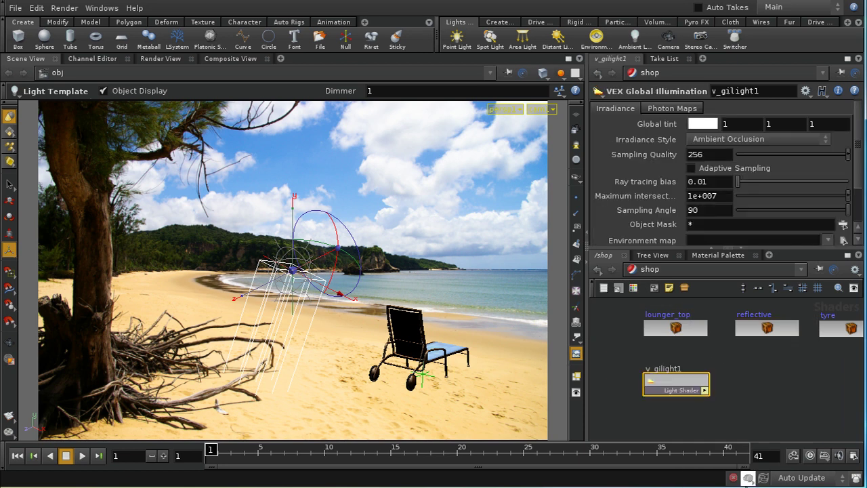
Assign the shader /shop/v_gilight1 as the Light Shader of light1 in the object network
{"action": "left_click", "coordinate": [656, 271]}
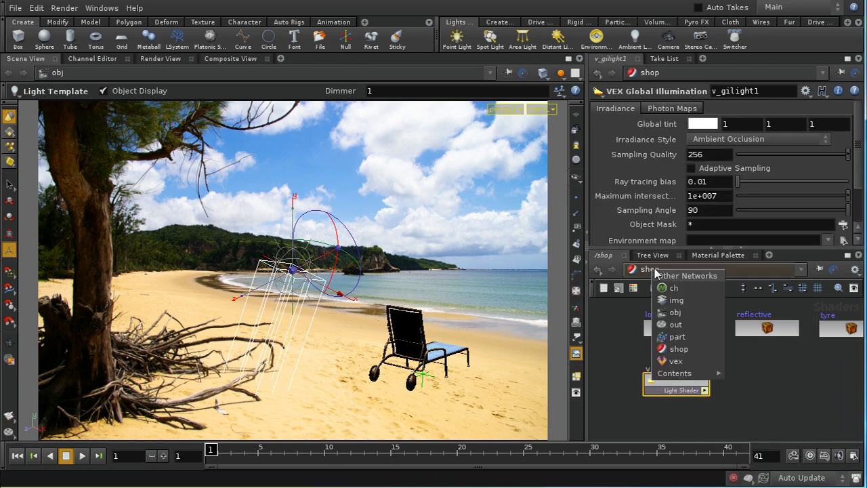
{"action": "left_click", "coordinate": [675, 313]}
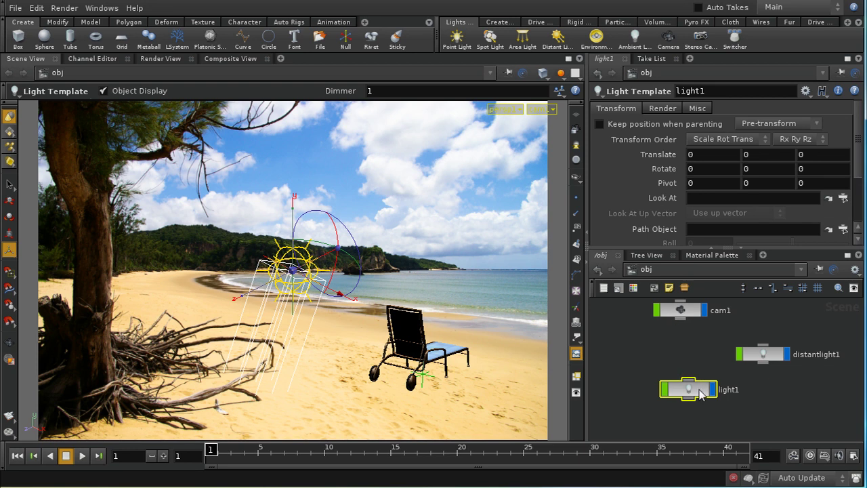
{"action": "left_click", "coordinate": [671, 110]}
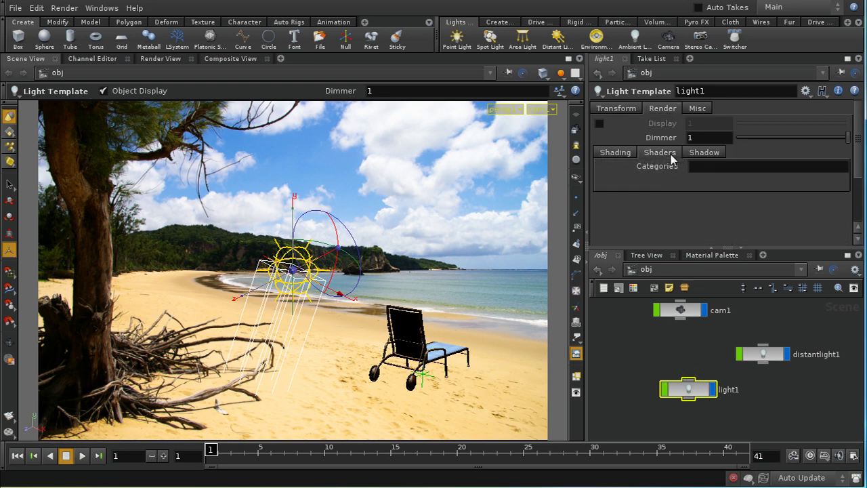
{"action": "left_click", "coordinate": [671, 155]}
{"action": "left_click", "coordinate": [843, 166]}
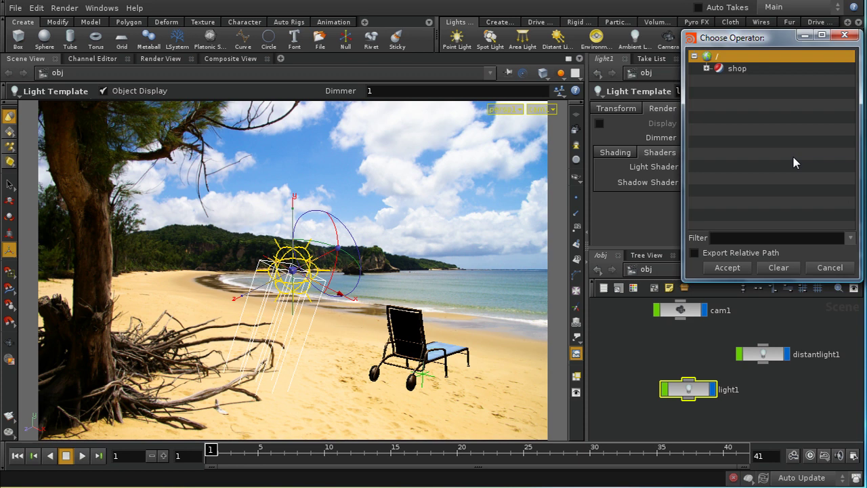
{"action": "left_click", "coordinate": [706, 69]}
{"action": "left_click", "coordinate": [773, 82]}
{"action": "left_click", "coordinate": [742, 267]}
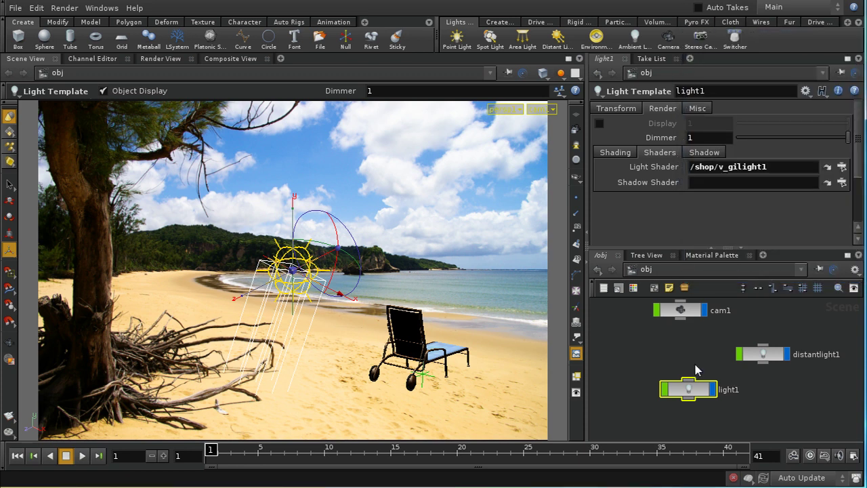
Set the v_gilight1 shader's Sampling Quality to 64 and its Irradiance Style to Full Irradiance
{"action": "left_click", "coordinate": [827, 167]}
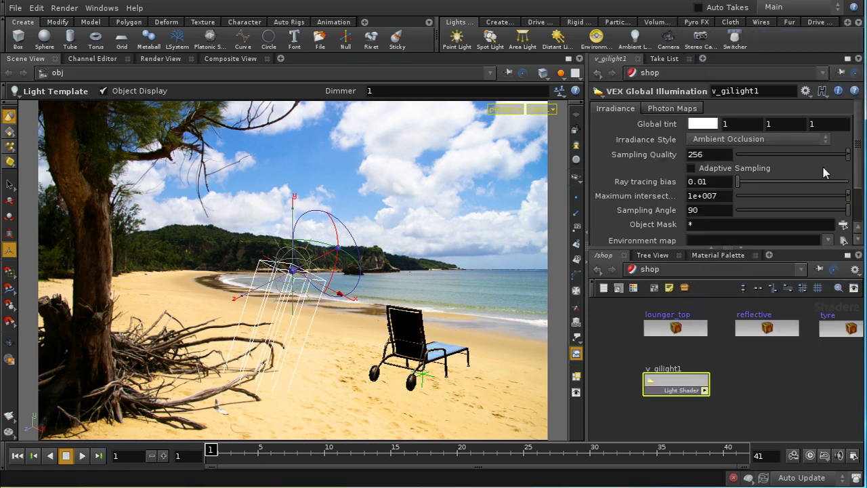
{"action": "left_click", "coordinate": [715, 155]}
{"action": "type", "text": "64"}
{"action": "left_click", "coordinate": [713, 142]}
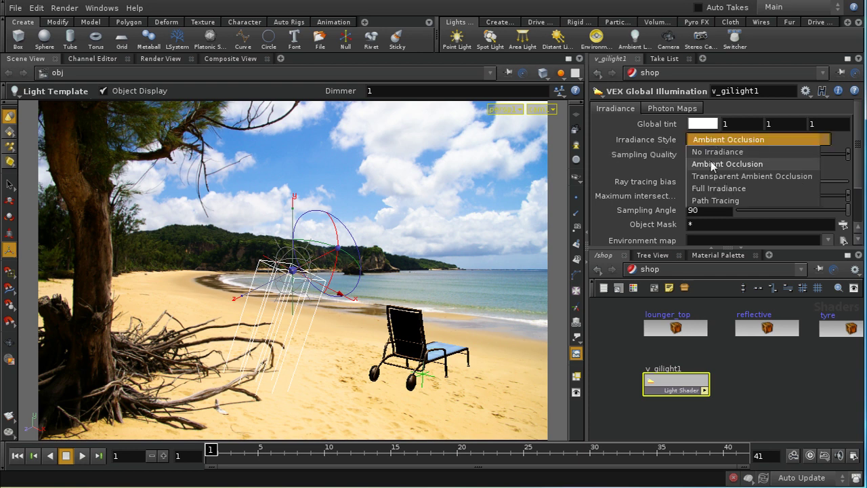
{"action": "left_click", "coordinate": [716, 188]}
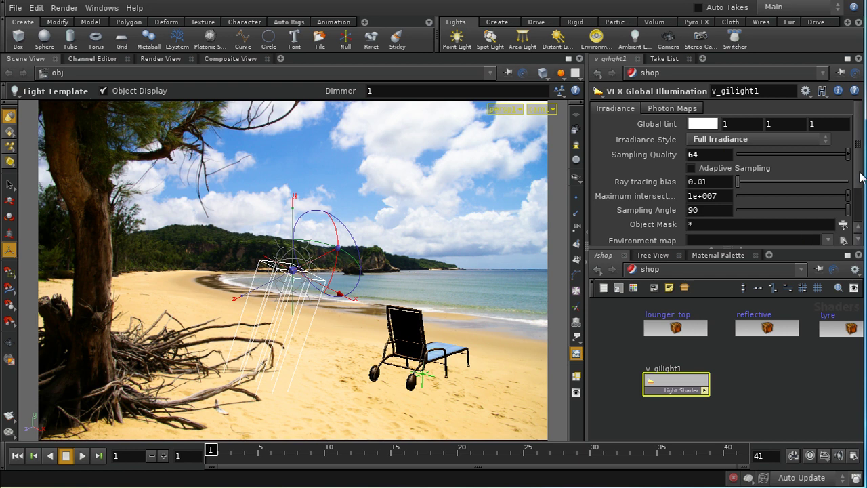
Use silent_beach_ippie_and_janine.jpg as the v_gilight1 shader's environment map and enable Adaptive Sampling
{"action": "scroll", "coordinate": [861, 176], "scroll_direction": "down", "scroll_amount": 3}
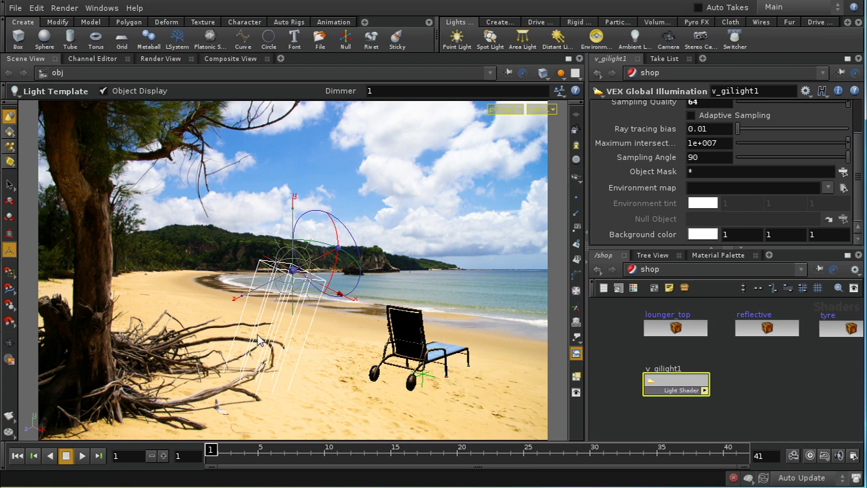
{"action": "left_click", "coordinate": [844, 187]}
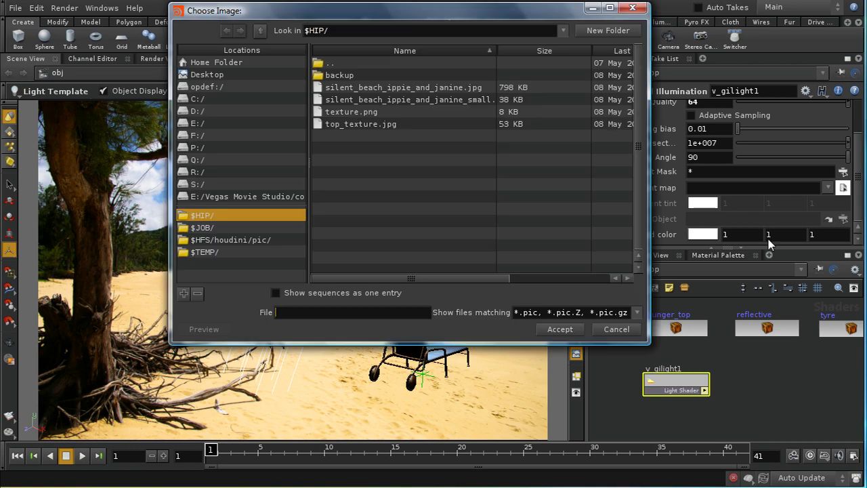
{"action": "left_click", "coordinate": [381, 89]}
{"action": "left_click", "coordinate": [560, 330]}
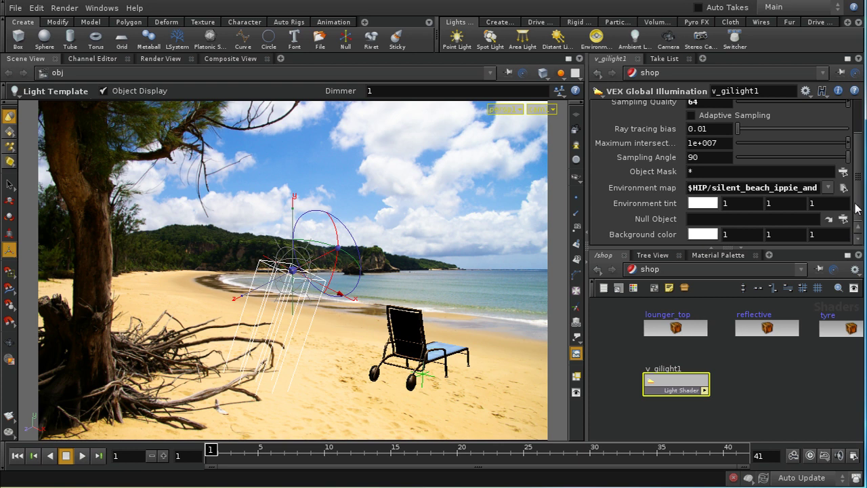
{"action": "left_click_drag", "start_coordinate": [862, 210], "coordinate": [863, 170]}
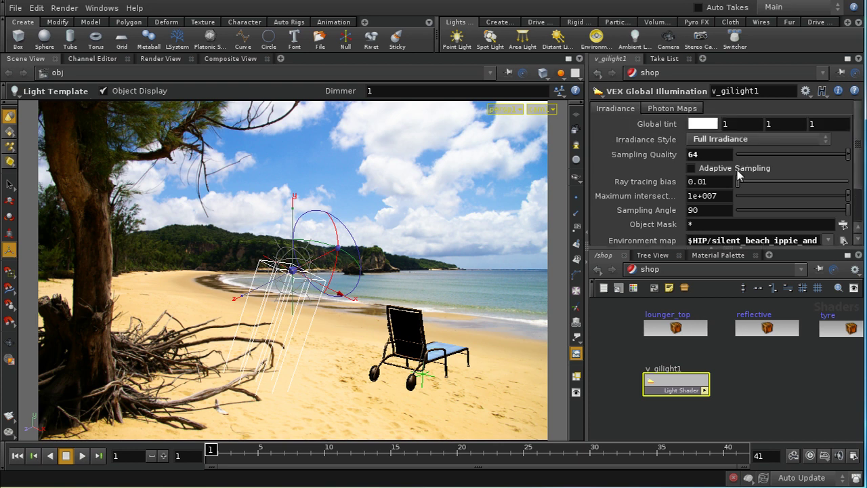
{"action": "left_click", "coordinate": [691, 168]}
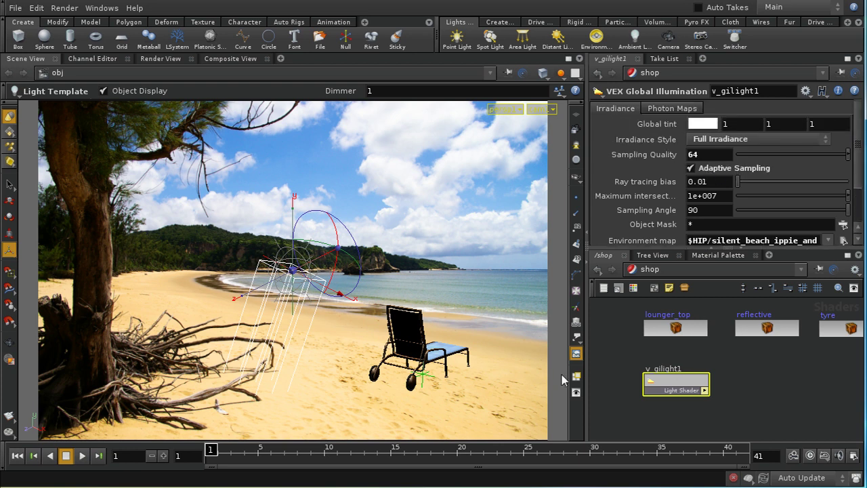
{"action": "left_click", "coordinate": [151, 59]}
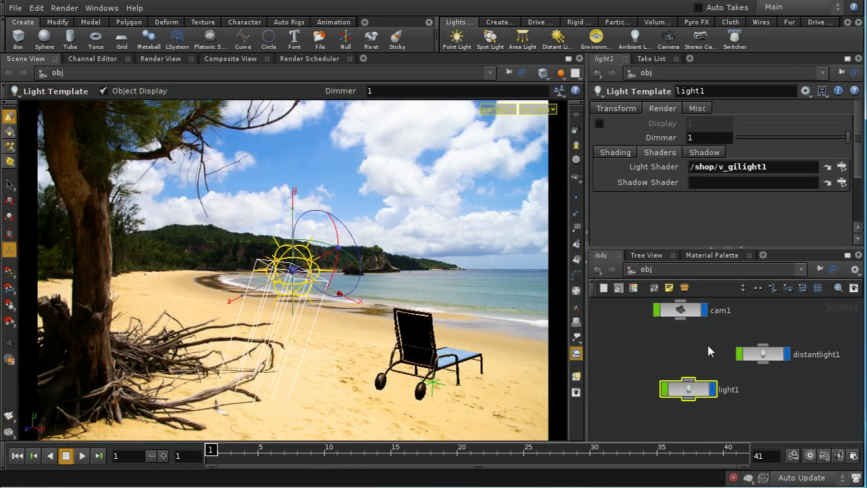
Duplicate the reflective material in the shop network, place the copy below the original and rename it reflective_test
{"action": "left_click", "coordinate": [827, 167]}
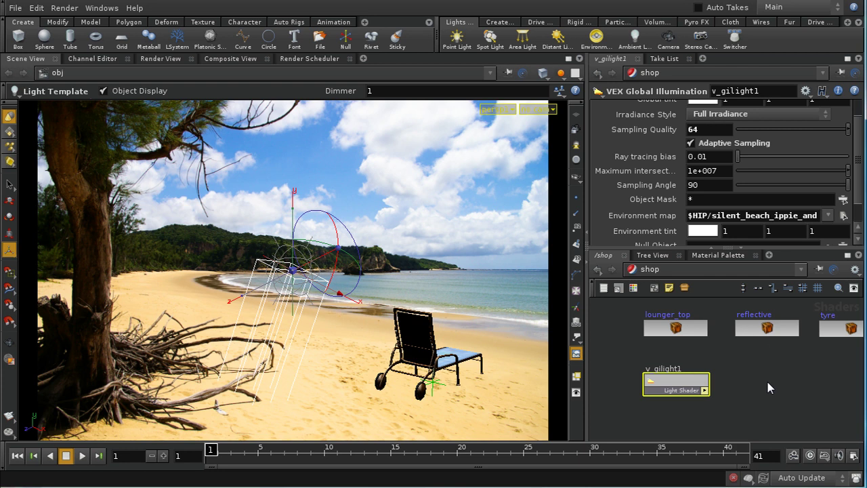
{"action": "middle_click_drag", "start_coordinate": [768, 382], "coordinate": [739, 387]}
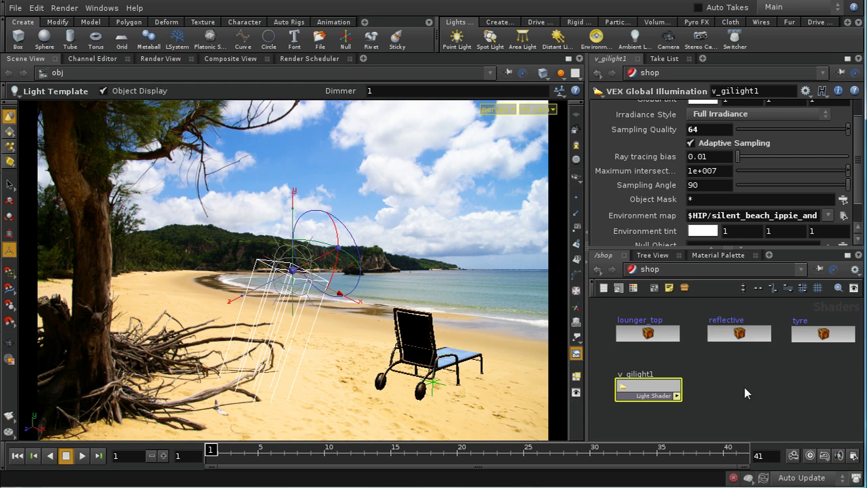
{"action": "left_click", "coordinate": [740, 335]}
{"action": "key", "text": "ctrl+c"}
{"action": "key", "text": "ctrl+v"}
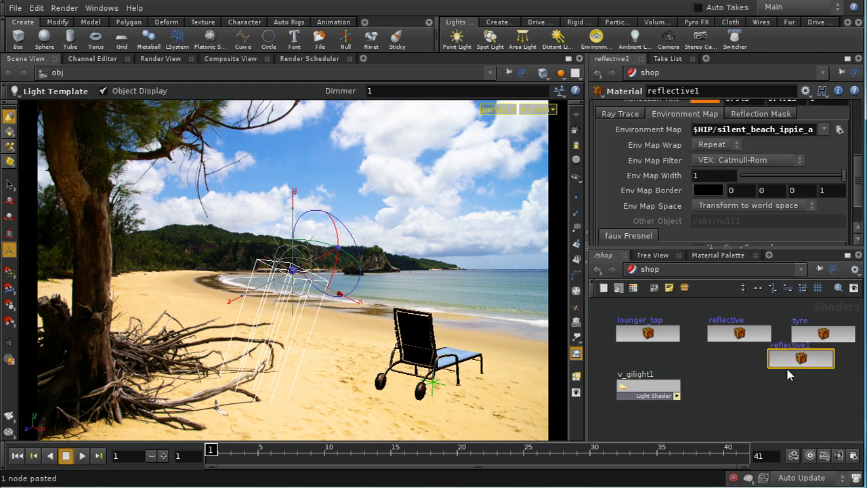
{"action": "left_click", "coordinate": [728, 384]}
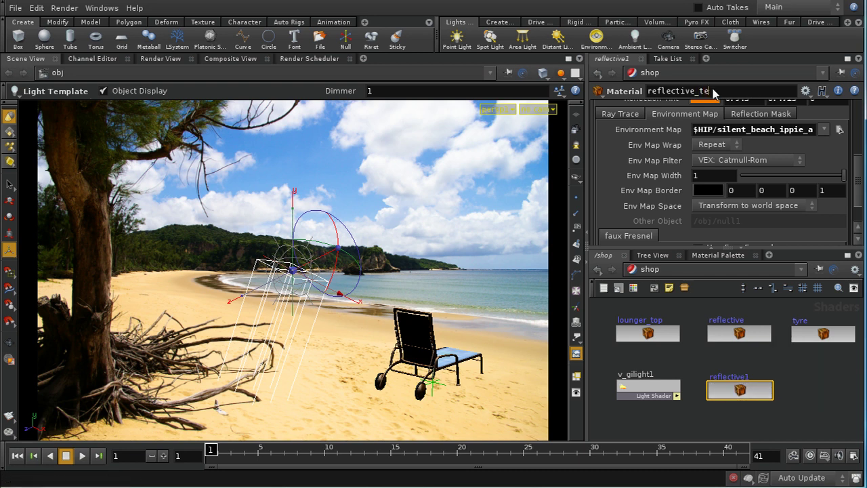
{"action": "key", "text": "Return"}
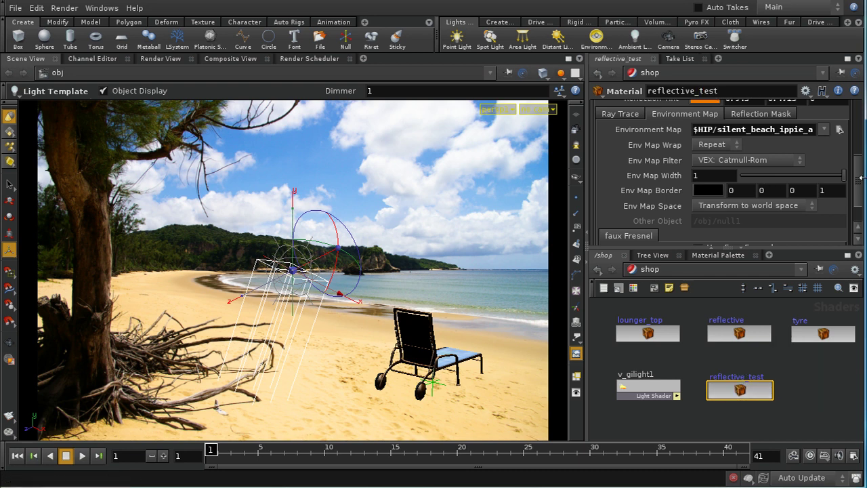
Revert the Reflection Tint of the reflective_test material to its default
{"action": "scroll", "coordinate": [861, 188], "scroll_direction": "up", "scroll_amount": 2}
{"action": "right_click", "coordinate": [645, 161]}
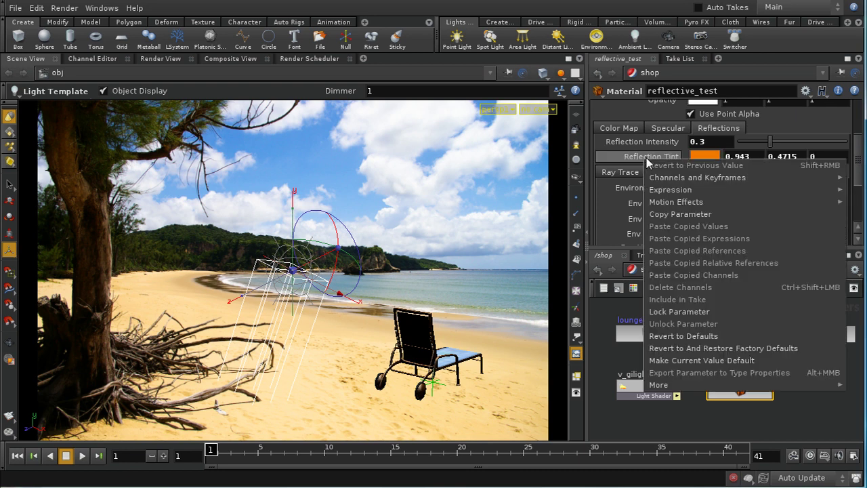
{"action": "left_click", "coordinate": [681, 336]}
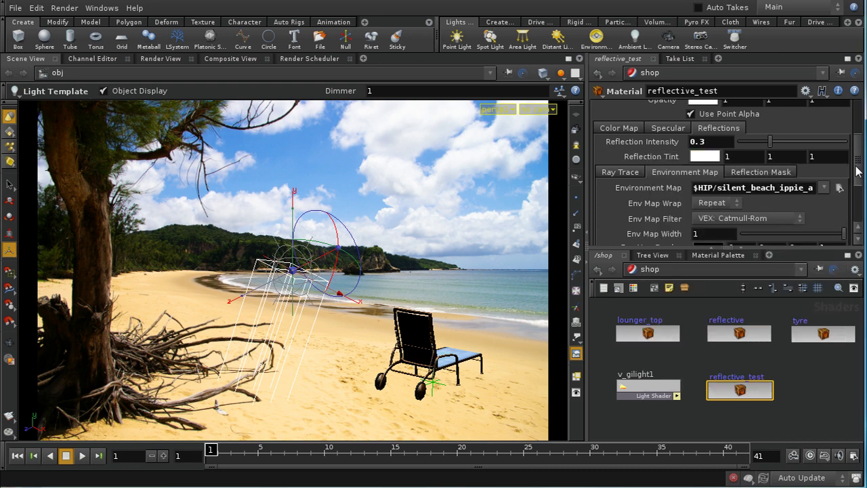
Set the reflective_test material's Reflection Intensity to 1 and revert its Base Color to the default
{"action": "scroll", "coordinate": [859, 168], "scroll_direction": "up", "scroll_amount": 3}
{"action": "left_click_drag", "start_coordinate": [770, 229], "coordinate": [847, 228]}
{"action": "right_click", "coordinate": [649, 165]}
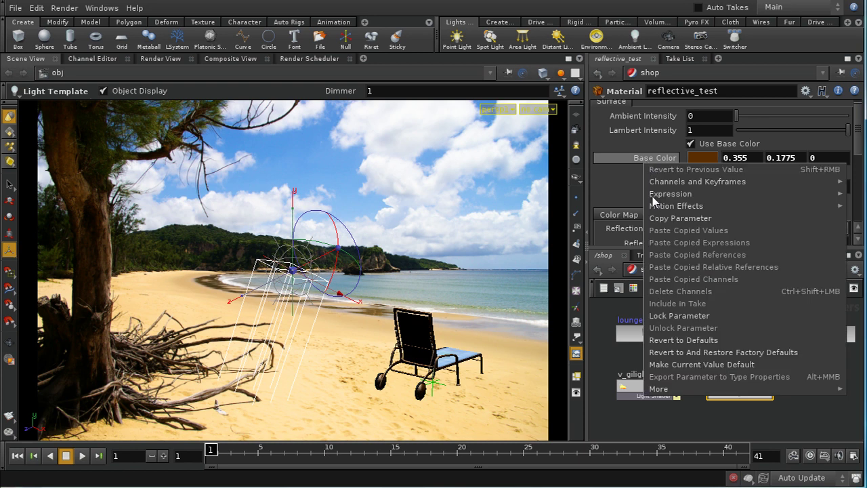
{"action": "left_click", "coordinate": [682, 339]}
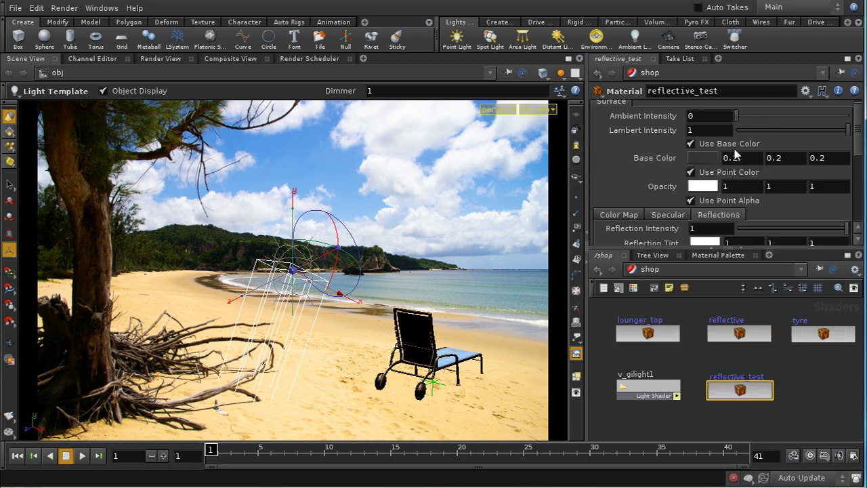
{"action": "scroll", "coordinate": [860, 157], "scroll_direction": "down", "scroll_amount": 1}
{"action": "scroll", "coordinate": [859, 157], "scroll_direction": "down", "scroll_amount": 2}
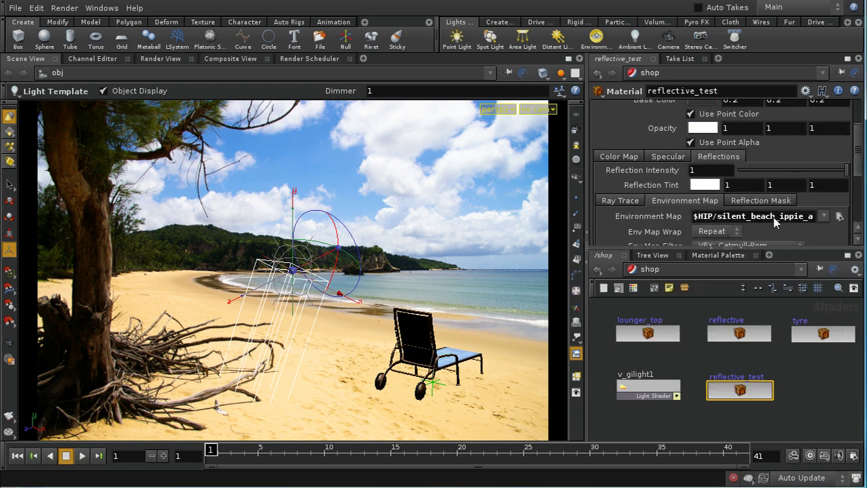
Create a sphere at the origin of the obj network and set its Uniform Scale to 4
{"action": "middle_click_drag", "start_coordinate": [753, 425], "coordinate": [739, 372]}
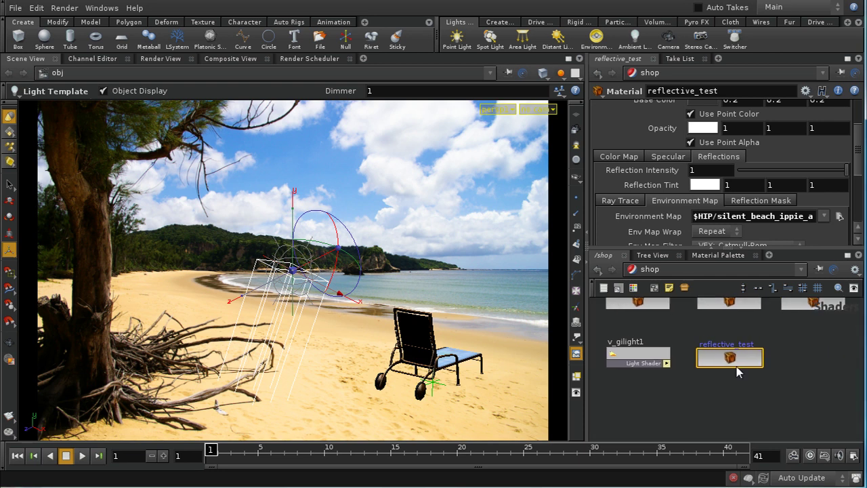
{"action": "left_click", "coordinate": [662, 271]}
{"action": "left_click", "coordinate": [680, 312]}
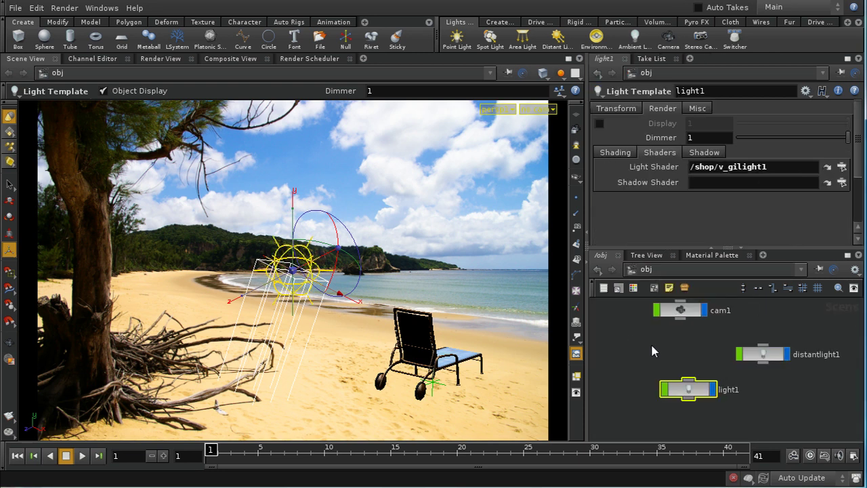
{"action": "left_click", "coordinate": [44, 38]}
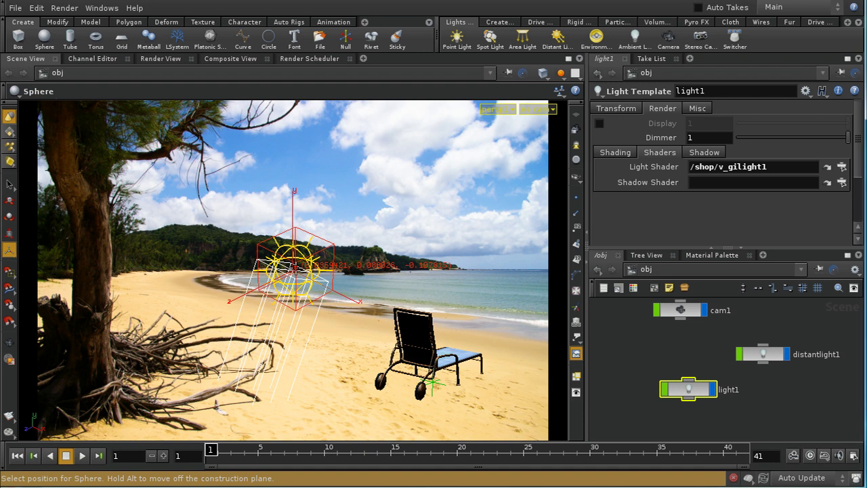
{"action": "key", "text": "Return"}
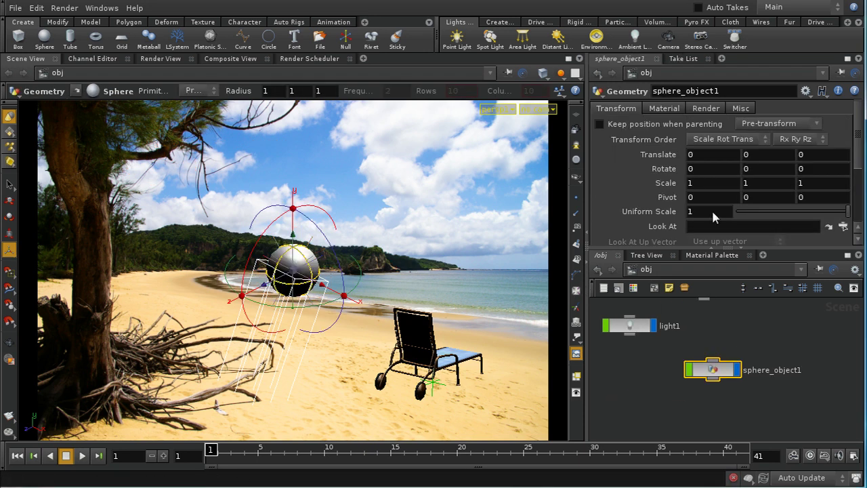
{"action": "middle_click_drag", "start_coordinate": [682, 213], "coordinate": [701, 183]}
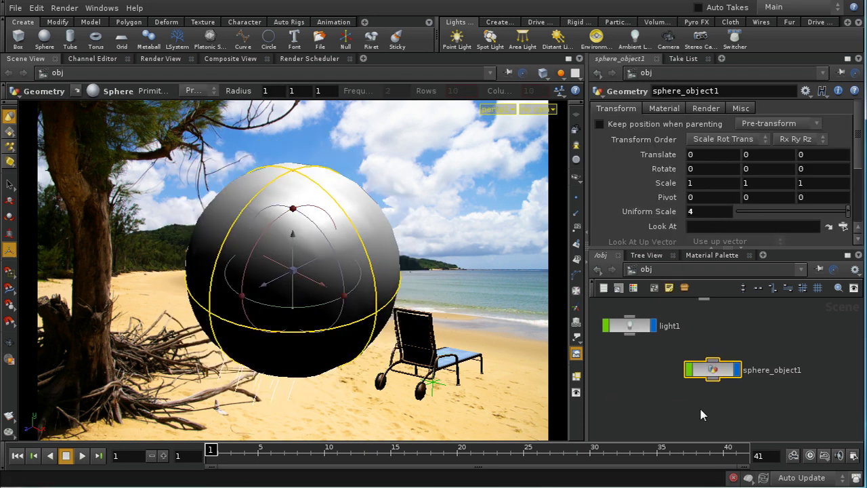
Assign the /shop/reflective_test material to the sphere
{"action": "left_click", "coordinate": [664, 109]}
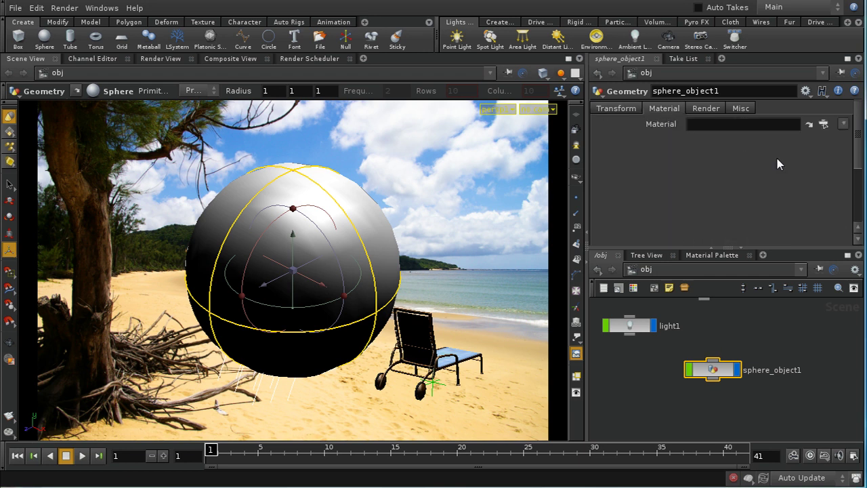
{"action": "left_click", "coordinate": [813, 126]}
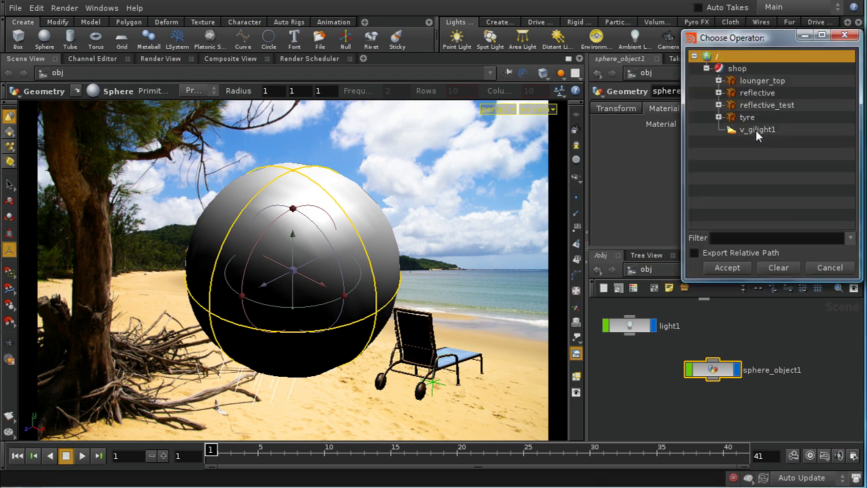
{"action": "left_click", "coordinate": [759, 106]}
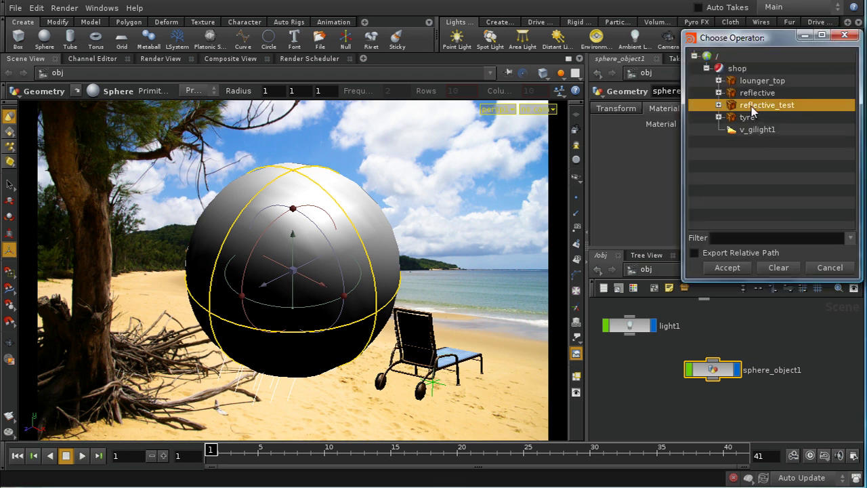
{"action": "left_click", "coordinate": [726, 269]}
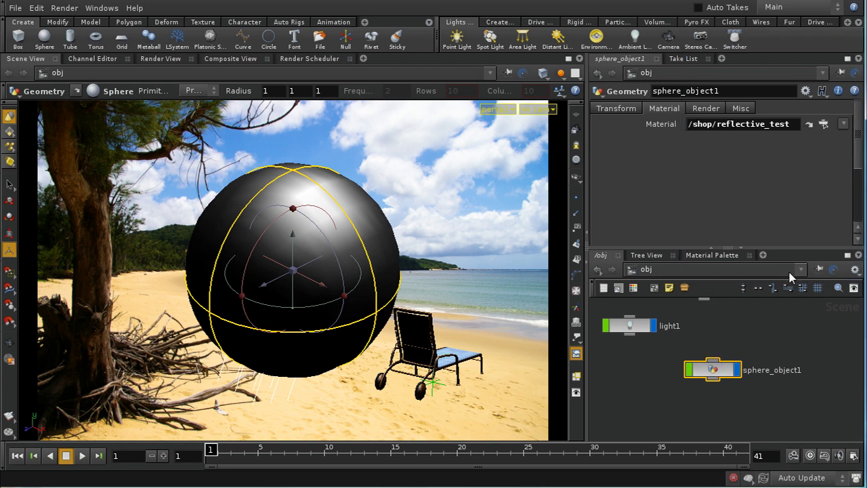
Set the reflective_test material's Env Map Space to Use Other Object and its Other Object to /obj/env
{"action": "left_click", "coordinate": [809, 124]}
{"action": "left_click_drag", "start_coordinate": [859, 160], "coordinate": [860, 188]}
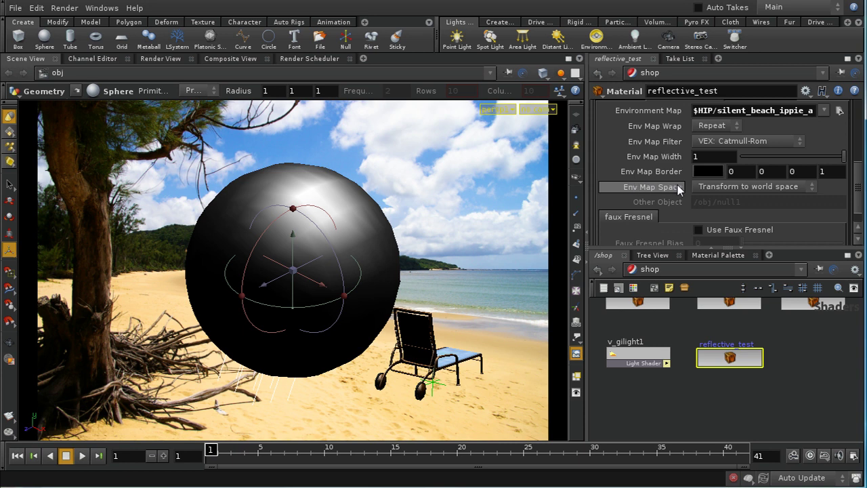
{"action": "left_click", "coordinate": [759, 190]}
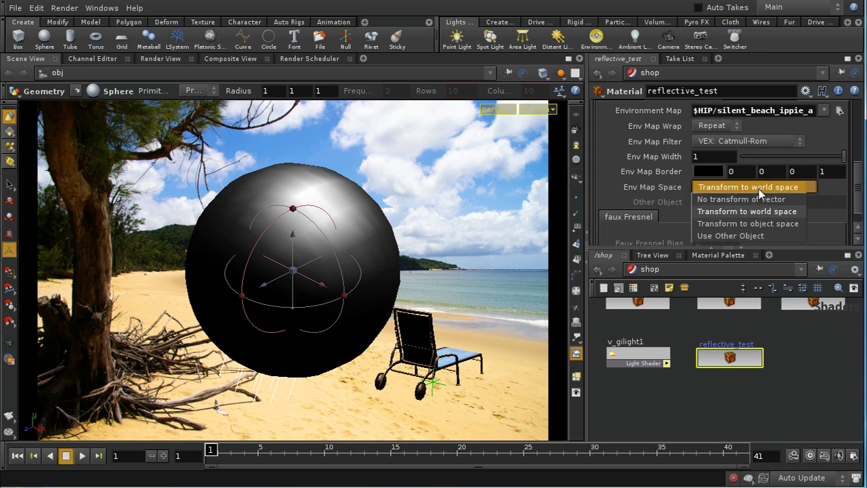
{"action": "left_click", "coordinate": [755, 238]}
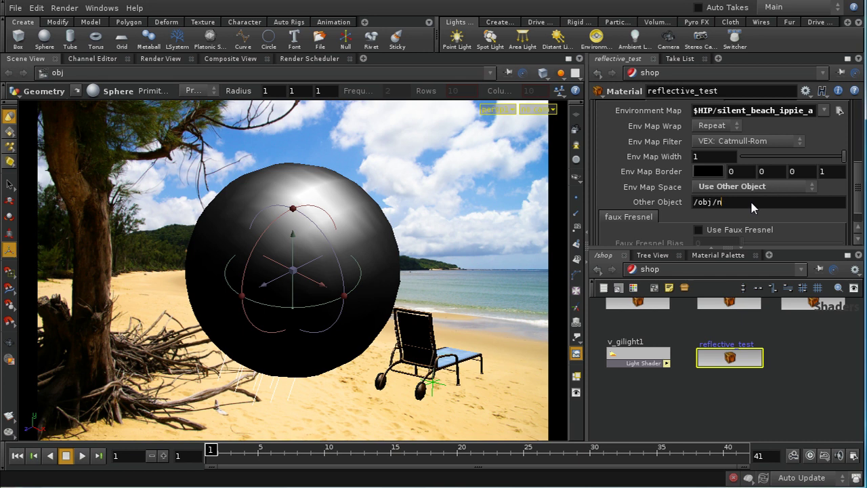
{"action": "key", "text": "BackSpace"}
{"action": "type", "text": "v"}
{"action": "key", "text": "Return"}
Add a Null object to the obj network and rename it env
{"action": "left_click", "coordinate": [650, 270]}
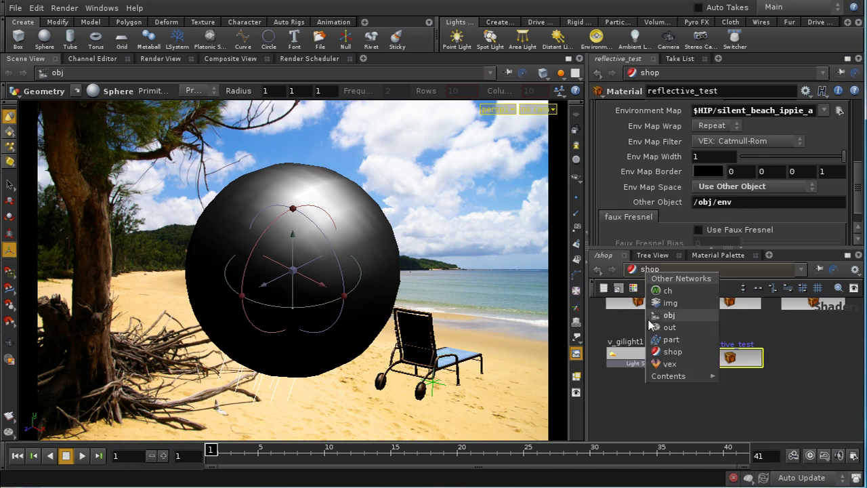
{"action": "left_click", "coordinate": [668, 315]}
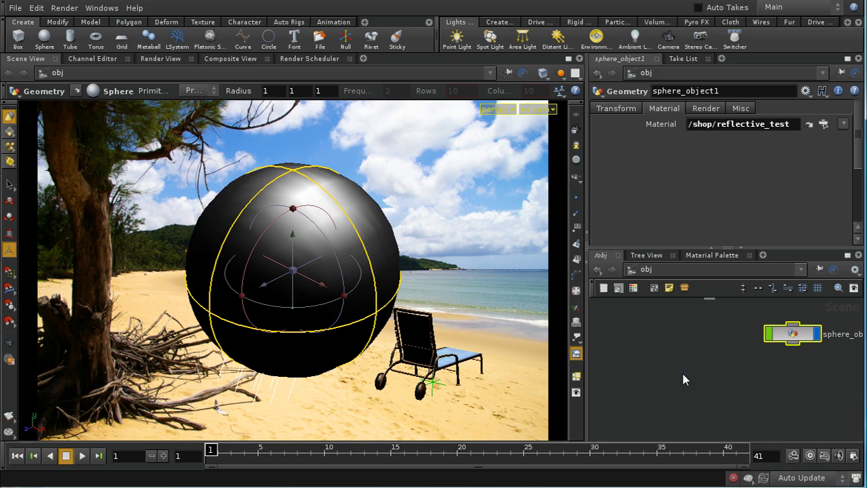
{"action": "key", "text": "Tab"}
{"action": "type", "text": "Null"}
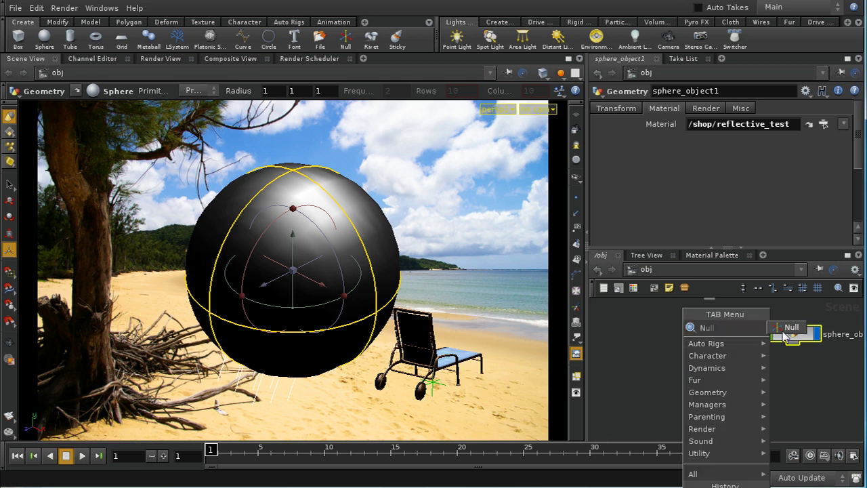
{"action": "left_click", "coordinate": [789, 328]}
{"action": "left_click", "coordinate": [701, 336]}
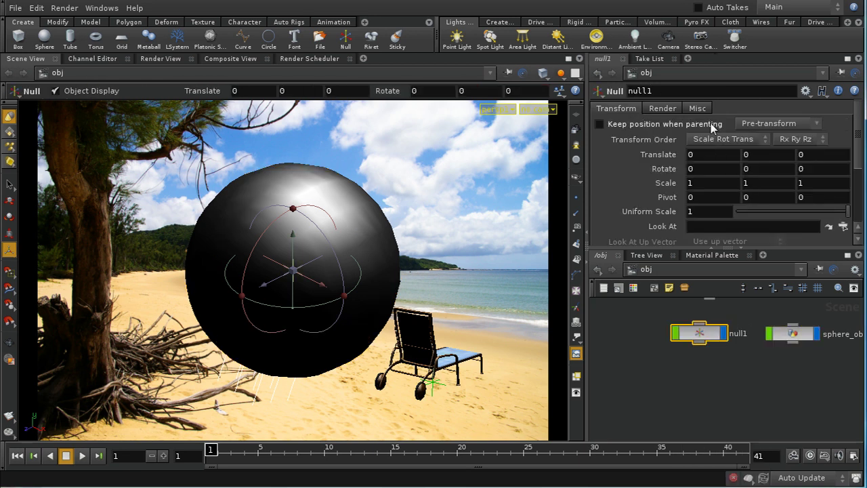
{"action": "double_click", "coordinate": [641, 91]}
{"action": "type", "text": "env"}
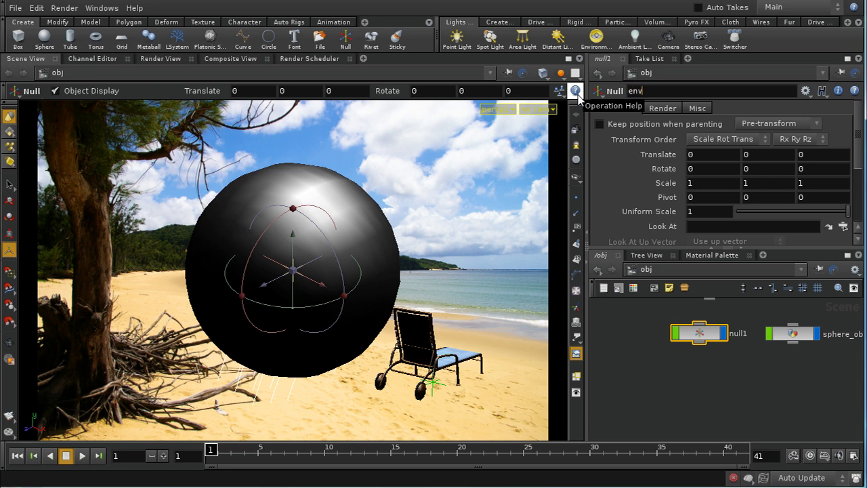
{"action": "key", "text": "Return"}
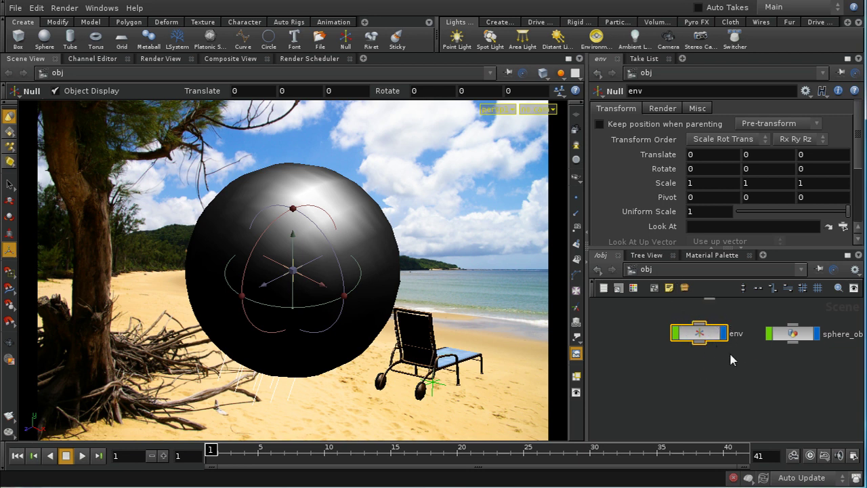
Enable outputting the env null's transform as render space, then return to its transform parameters
{"action": "left_click", "coordinate": [661, 109]}
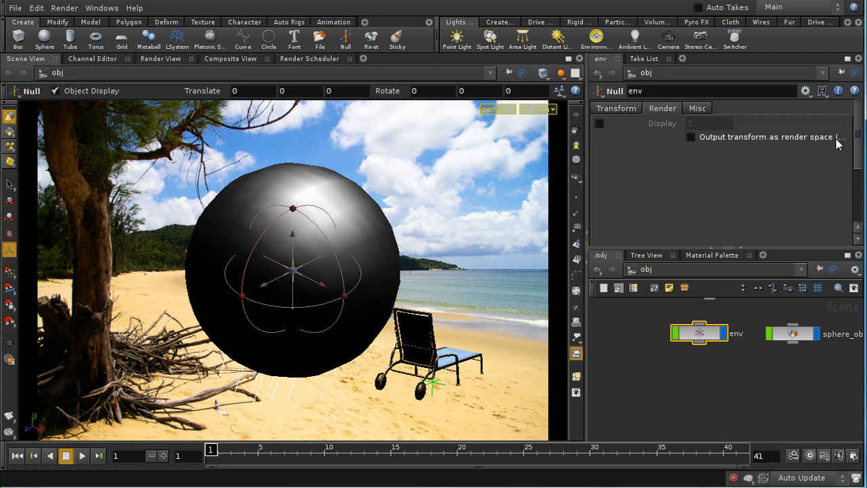
{"action": "left_click", "coordinate": [690, 138]}
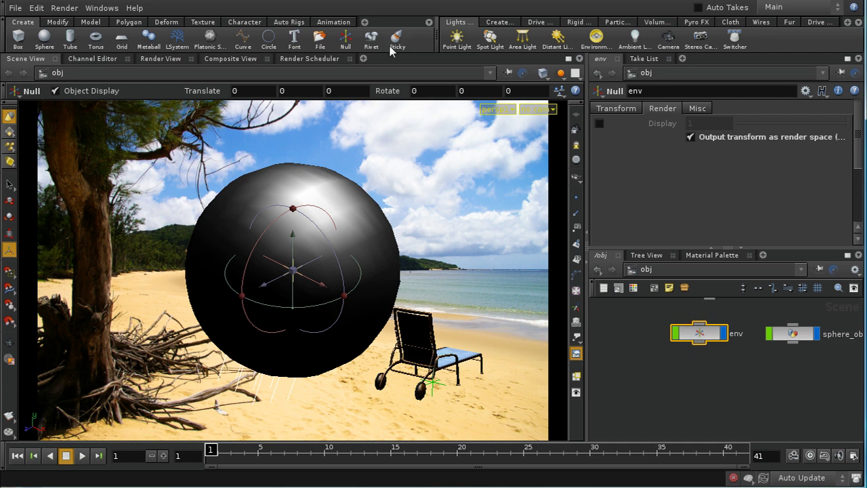
{"action": "left_click", "coordinate": [627, 108]}
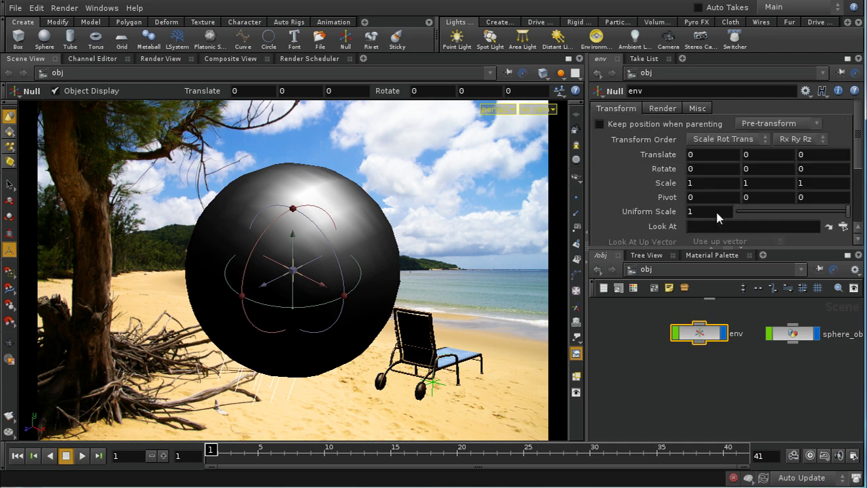
Render the scene through mantra1 to check the reflective sphere, then stop the render
{"action": "left_click", "coordinate": [179, 60]}
{"action": "left_click", "coordinate": [174, 74]}
{"action": "left_click", "coordinate": [171, 108]}
{"action": "left_click", "coordinate": [311, 259]}
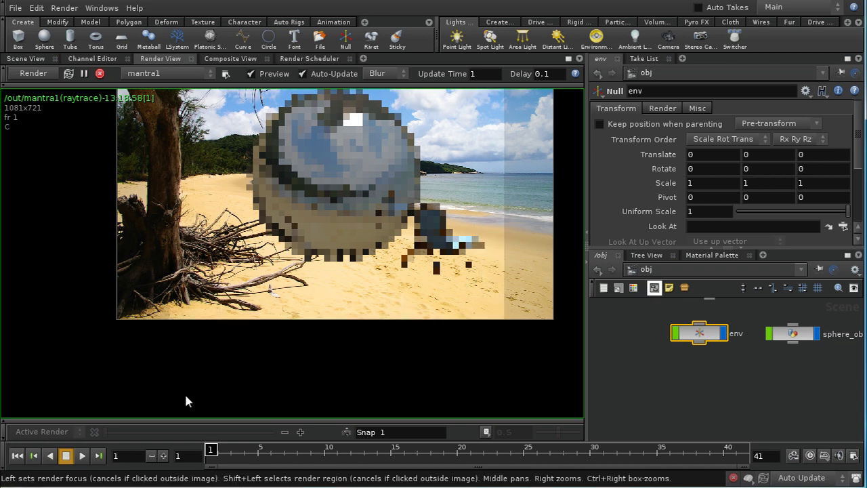
{"action": "left_click", "coordinate": [100, 75]}
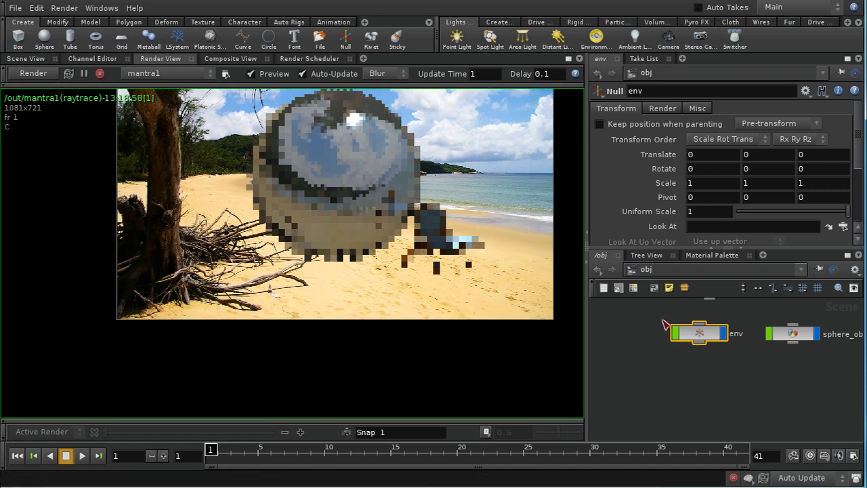
Change the Irradiance Style of the v_gilight1 shader assigned to light1
{"action": "middle_click_drag", "start_coordinate": [645, 341], "coordinate": [654, 384]}
{"action": "left_click_drag", "start_coordinate": [734, 335], "coordinate": [739, 341]}
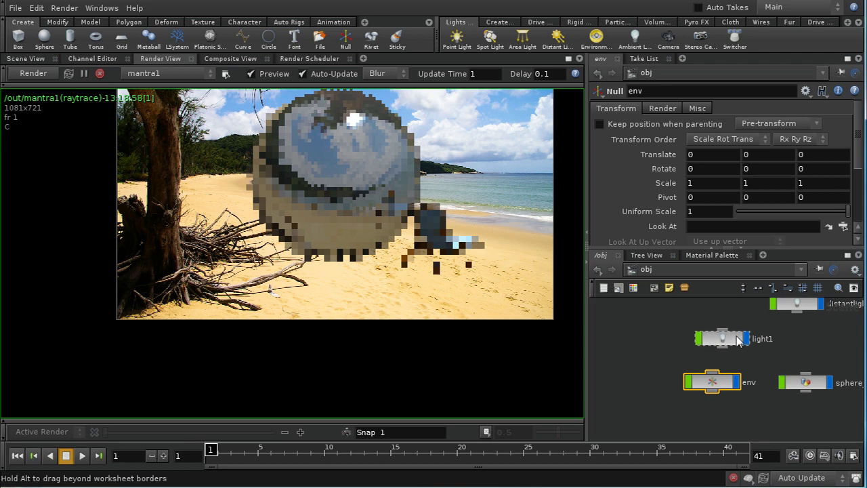
{"action": "left_click", "coordinate": [825, 167]}
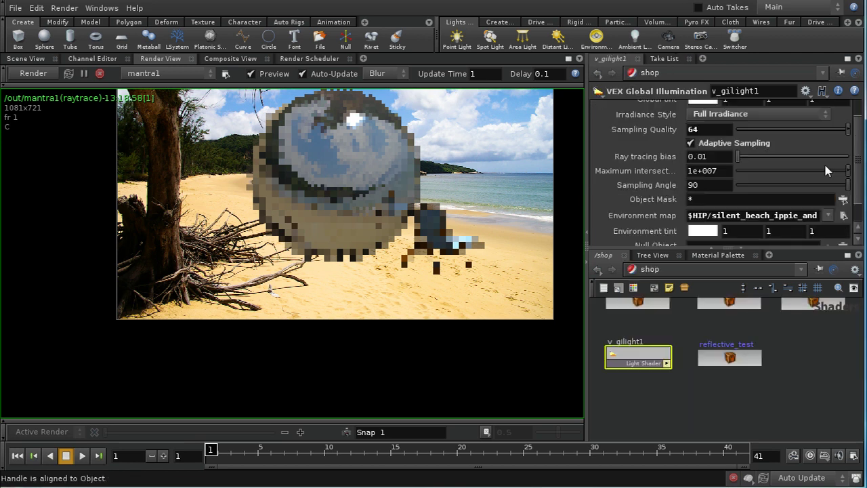
{"action": "left_click", "coordinate": [711, 115]}
{"action": "left_click", "coordinate": [712, 129]}
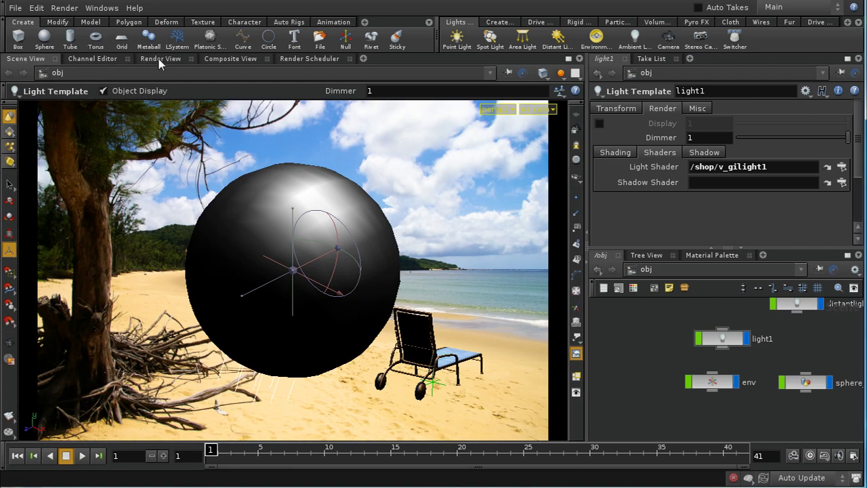
Render the scene again in the Render View, centre the image and limit the render to a region around the sphere
{"action": "left_click", "coordinate": [178, 58]}
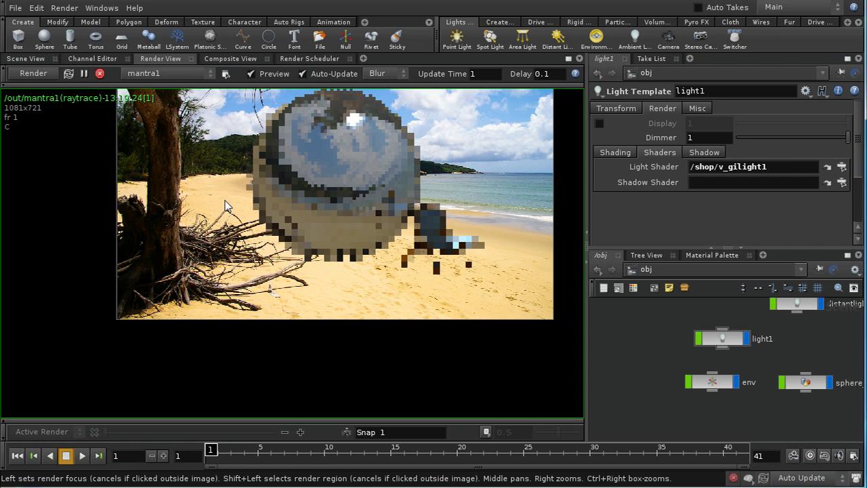
{"action": "left_click", "coordinate": [387, 262]}
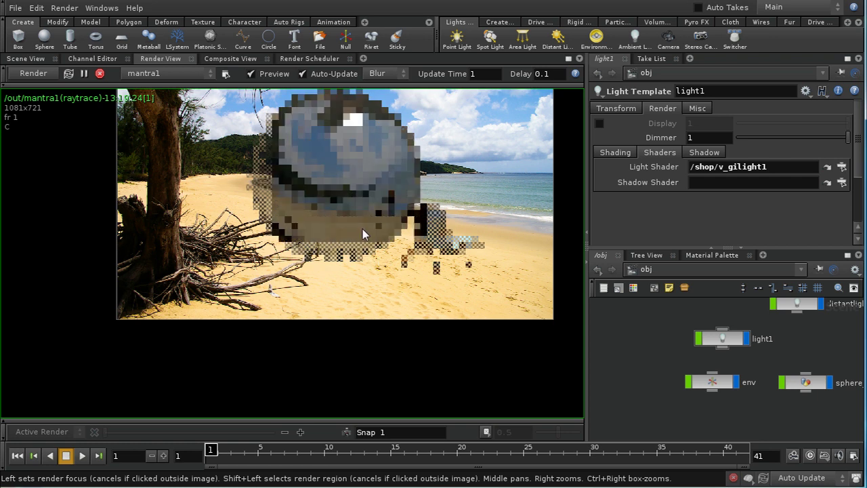
{"action": "middle_click_drag", "start_coordinate": [358, 191], "coordinate": [307, 247]}
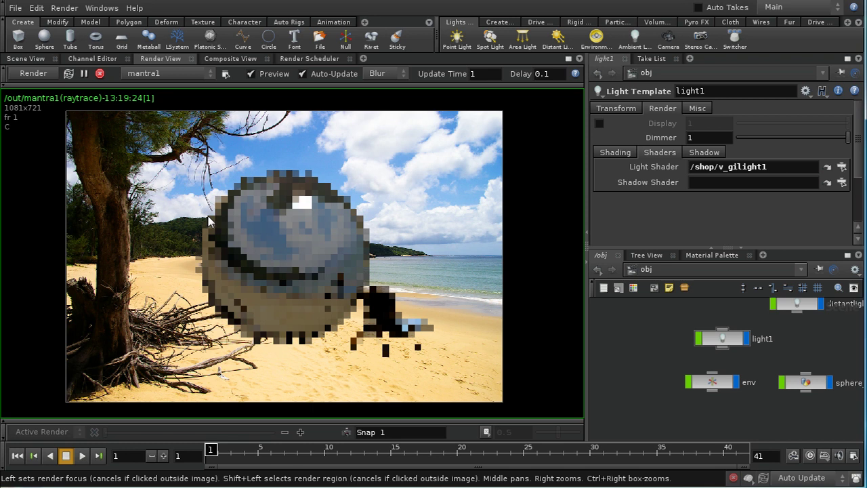
{"action": "left_click_drag", "start_coordinate": [176, 168], "coordinate": [390, 314], "text": "shift"}
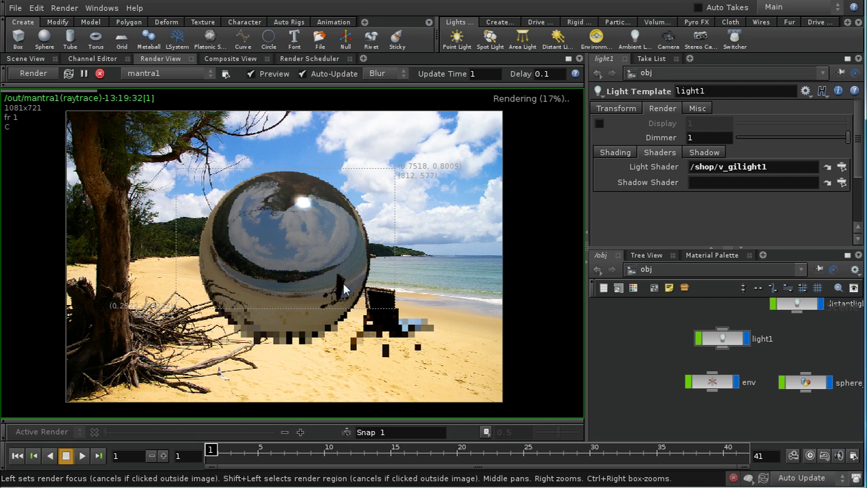
Set the env null's Z rotation to 40, then review its option for outputting the transform as render space
{"action": "left_click", "coordinate": [716, 383]}
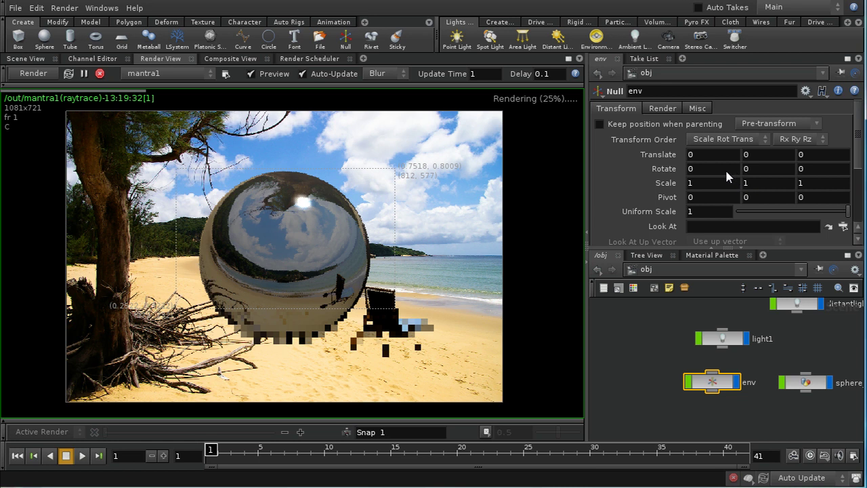
{"action": "left_click", "coordinate": [26, 59]}
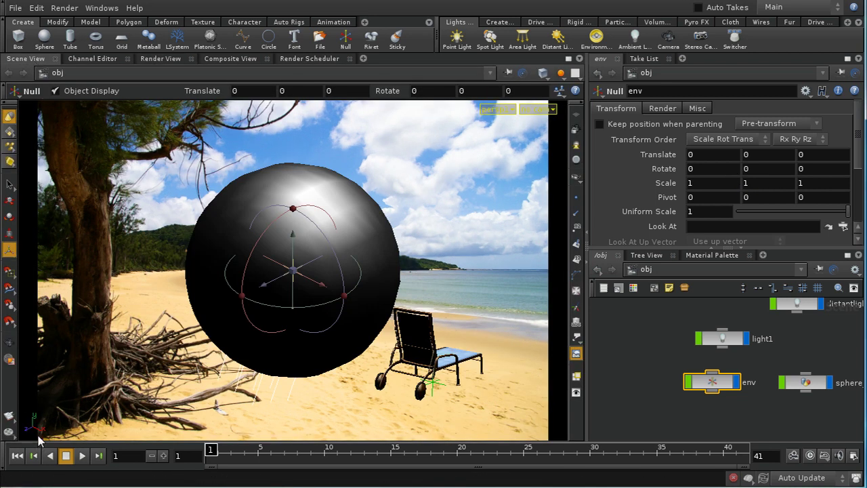
{"action": "left_click", "coordinate": [160, 59]}
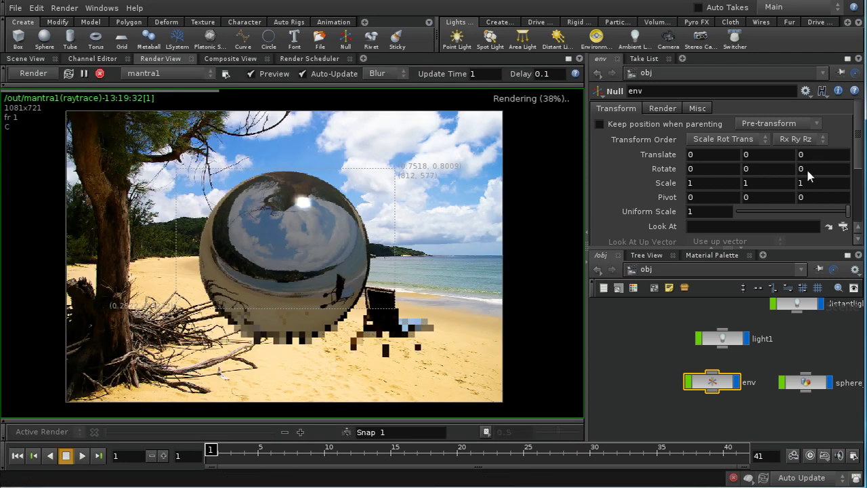
{"action": "middle_click_drag", "start_coordinate": [808, 171], "coordinate": [809, 170]}
{"action": "middle_click_drag", "start_coordinate": [845, 121], "coordinate": [845, 121]}
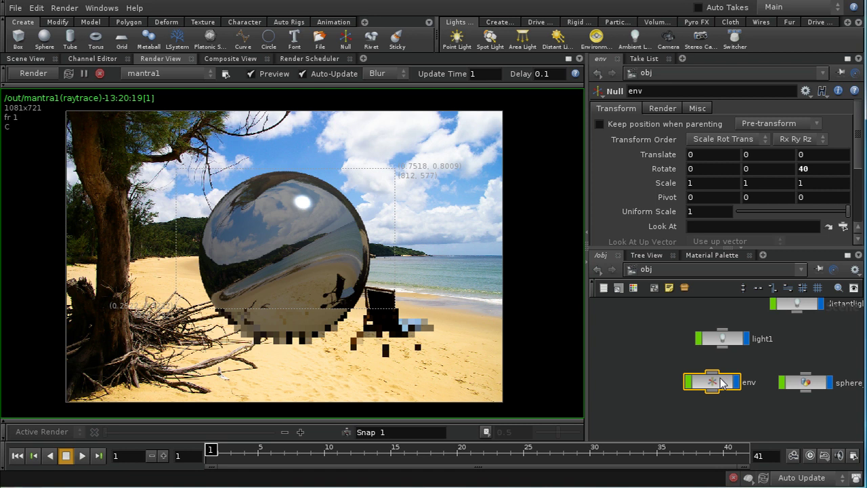
{"action": "left_click", "coordinate": [664, 109]}
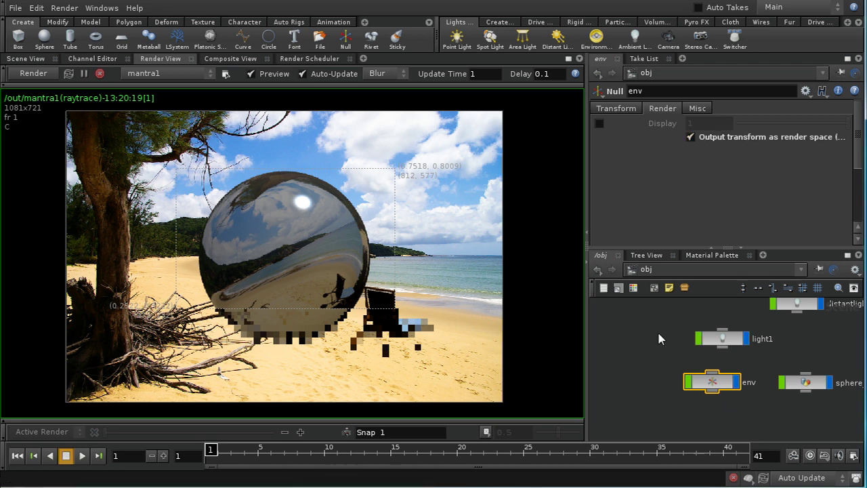
Set the Irradiance Style of the v_gilight1 shader to Full Irradiance
{"action": "left_click", "coordinate": [648, 269]}
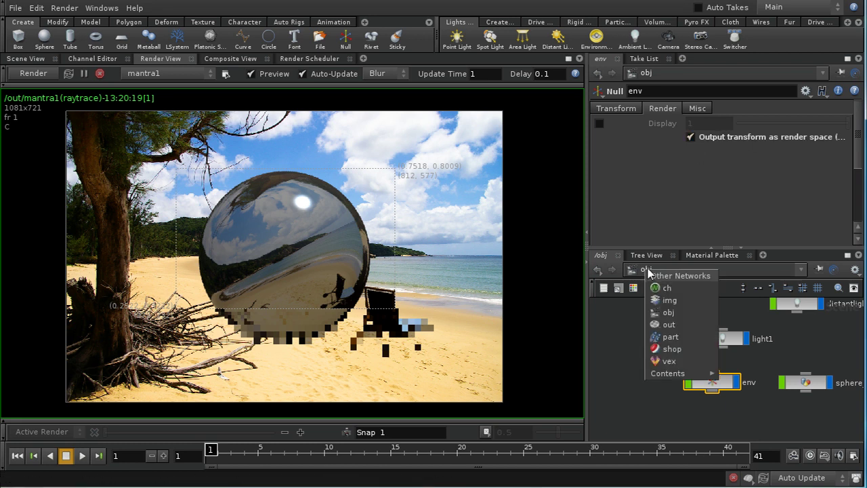
{"action": "left_click", "coordinate": [669, 351]}
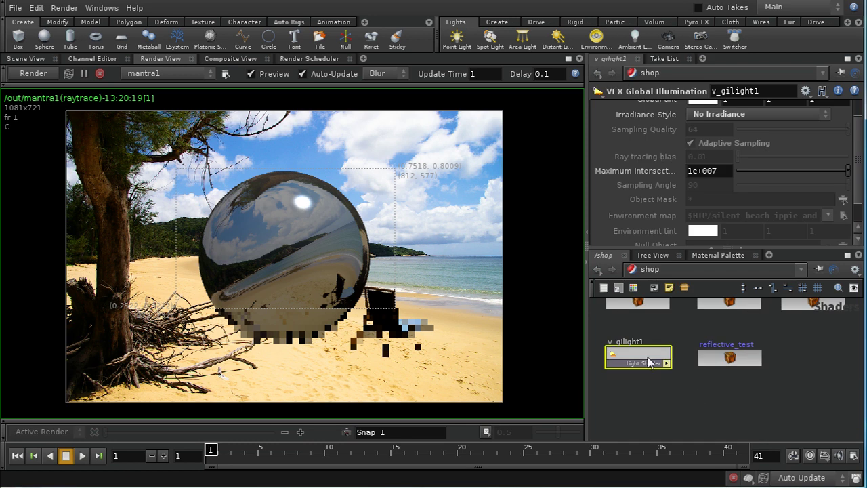
{"action": "left_click_drag", "start_coordinate": [861, 158], "coordinate": [864, 140]}
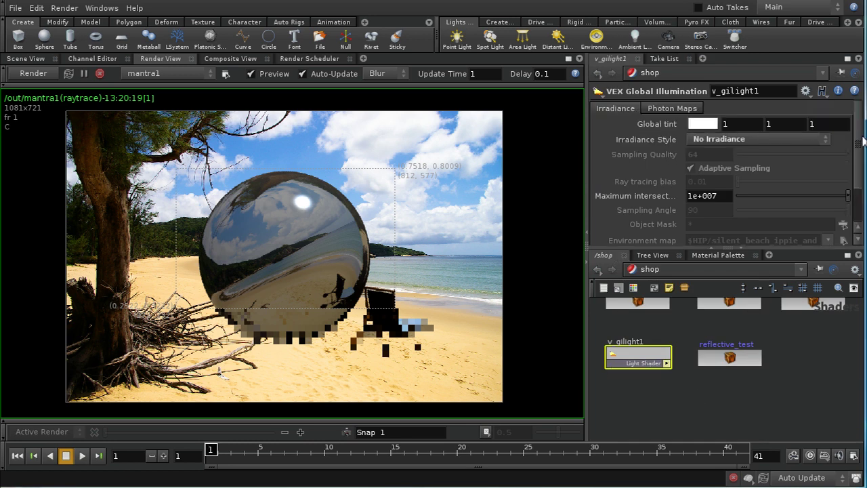
{"action": "left_click", "coordinate": [761, 140]}
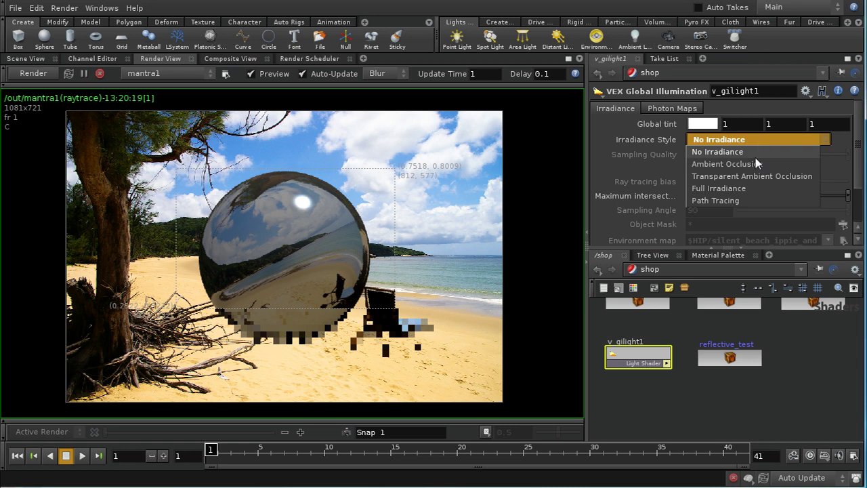
{"action": "left_click", "coordinate": [753, 188]}
Assign /obj/env as the Null Object of the v_gilight1 shader
{"action": "left_click_drag", "start_coordinate": [863, 169], "coordinate": [862, 211]}
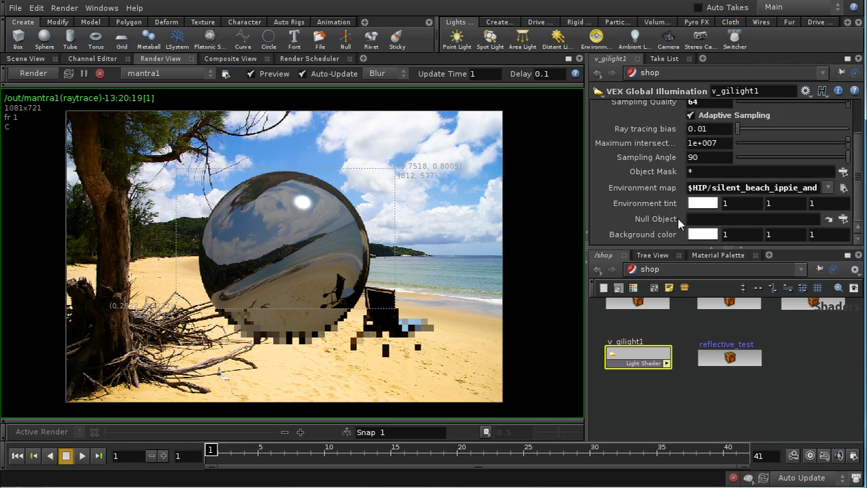
{"action": "left_click", "coordinate": [843, 219]}
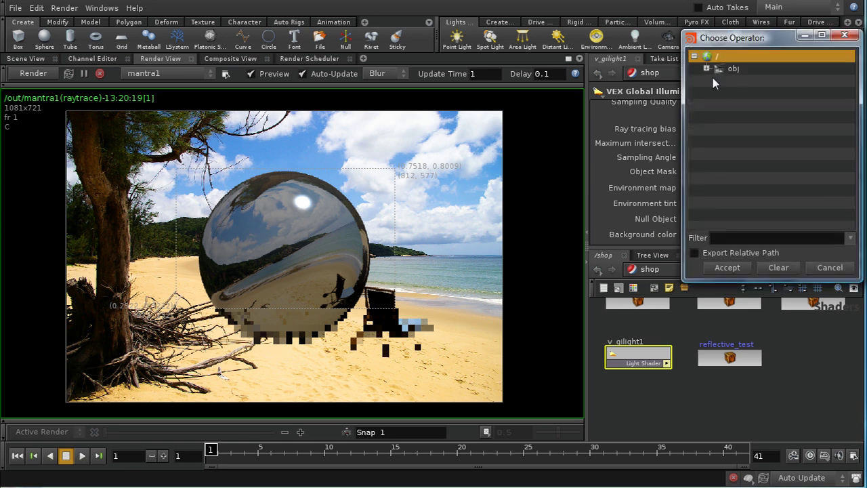
{"action": "left_click", "coordinate": [707, 68]}
{"action": "left_click", "coordinate": [746, 82]}
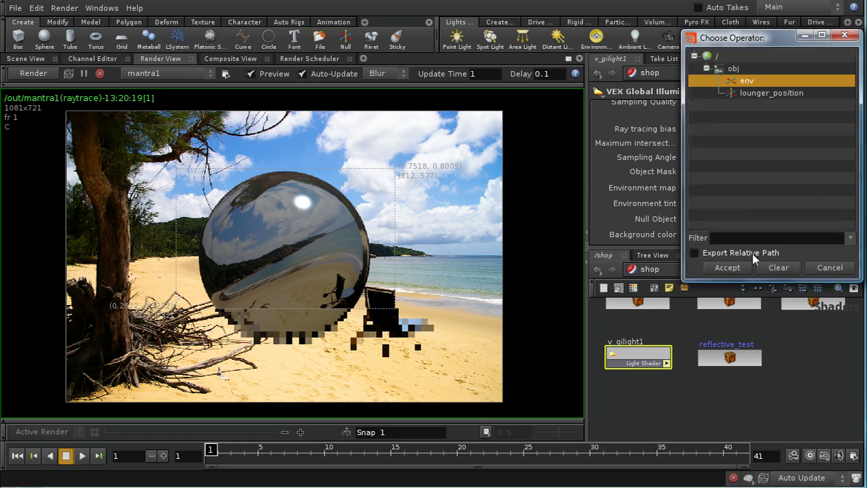
{"action": "left_click", "coordinate": [734, 268]}
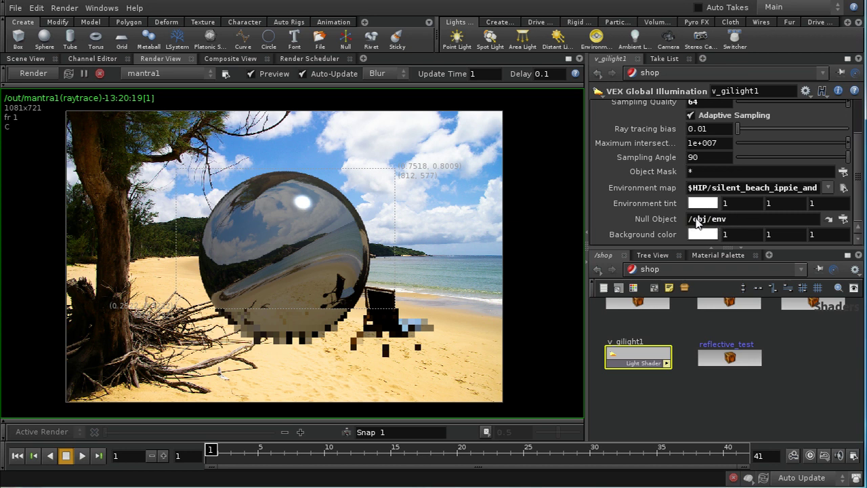
Nudge the env and light1 nodes into line with each other in the object network
{"action": "left_click", "coordinate": [647, 269]}
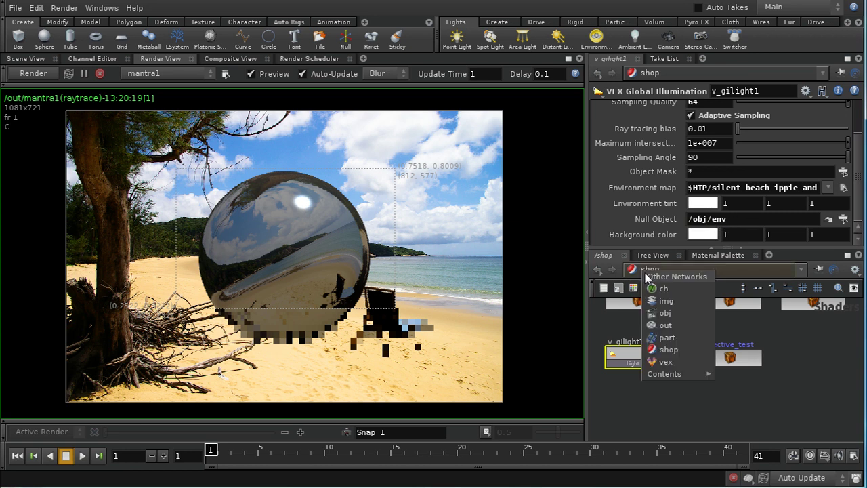
{"action": "left_click", "coordinate": [664, 324]}
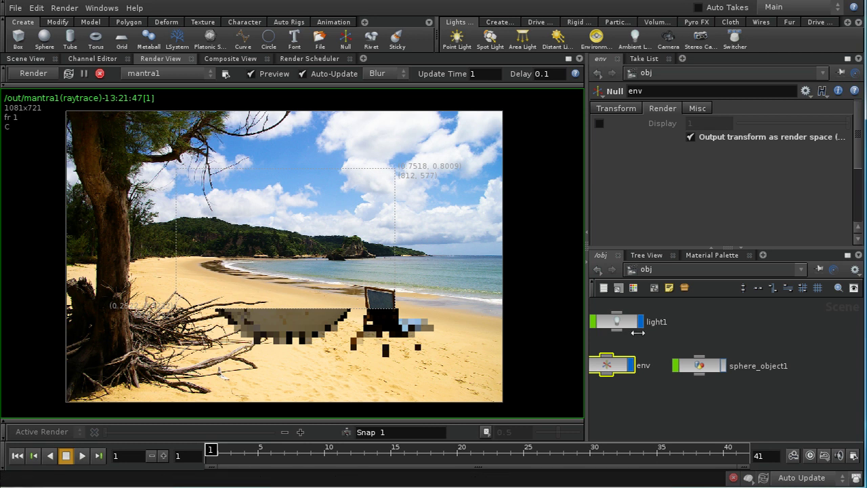
{"action": "middle_click_drag", "start_coordinate": [662, 382], "coordinate": [703, 395]}
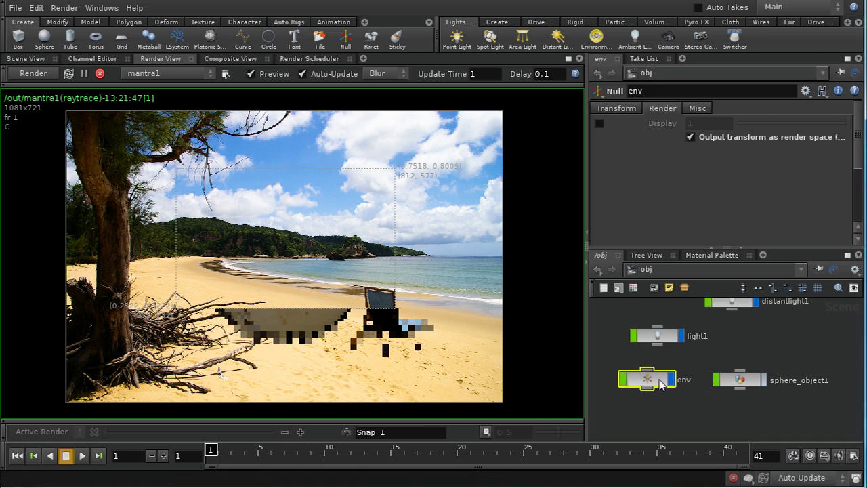
{"action": "left_click", "coordinate": [662, 386]}
{"action": "left_click_drag", "start_coordinate": [662, 386], "coordinate": [670, 386]}
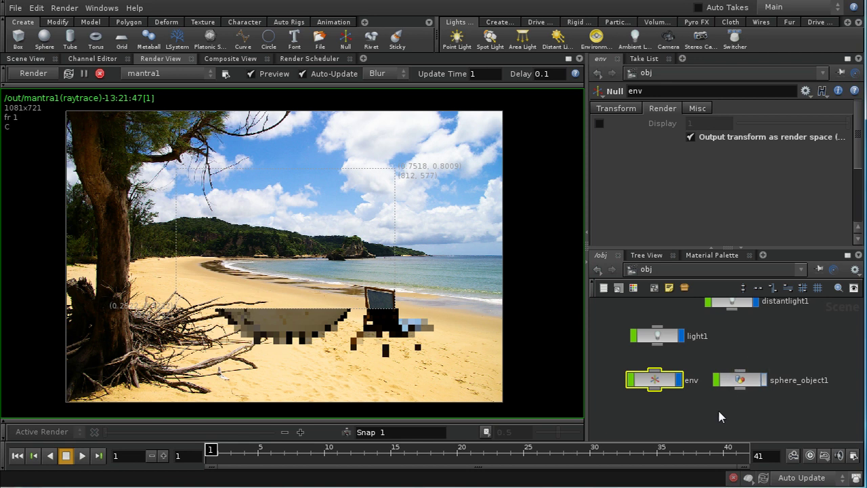
{"action": "mouse_move", "coordinate": [673, 400]}
{"action": "middle_mouse_down"}
{"action": "mouse_move", "coordinate": [683, 400]}
{"action": "mouse_move", "coordinate": [682, 389]}
{"action": "middle_mouse_up"}
{"action": "left_click_drag", "start_coordinate": [669, 328], "coordinate": [662, 328]}
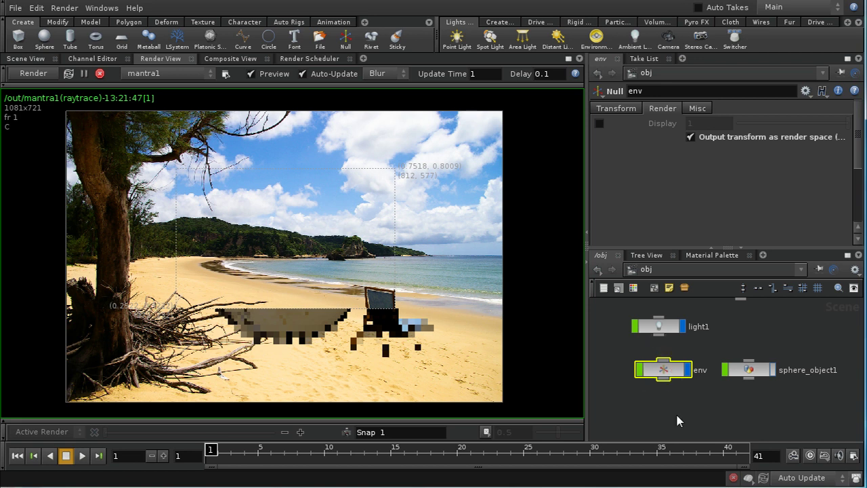
Go to the output network, enlarge the mantra1 parameters and examine its objects and output properties
{"action": "left_click", "coordinate": [664, 269]}
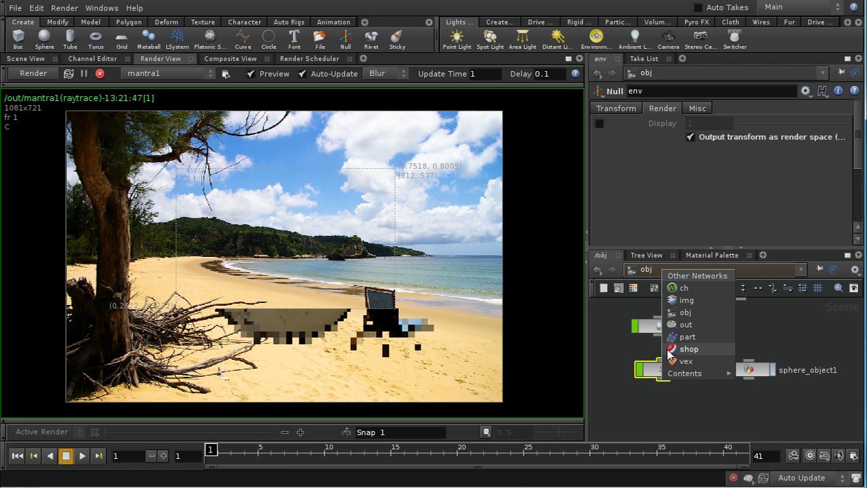
{"action": "left_click", "coordinate": [686, 324]}
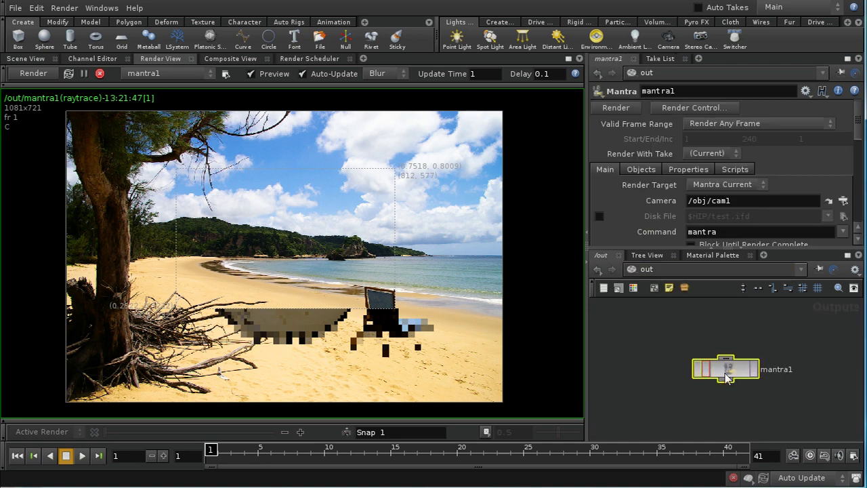
{"action": "left_click", "coordinate": [847, 59]}
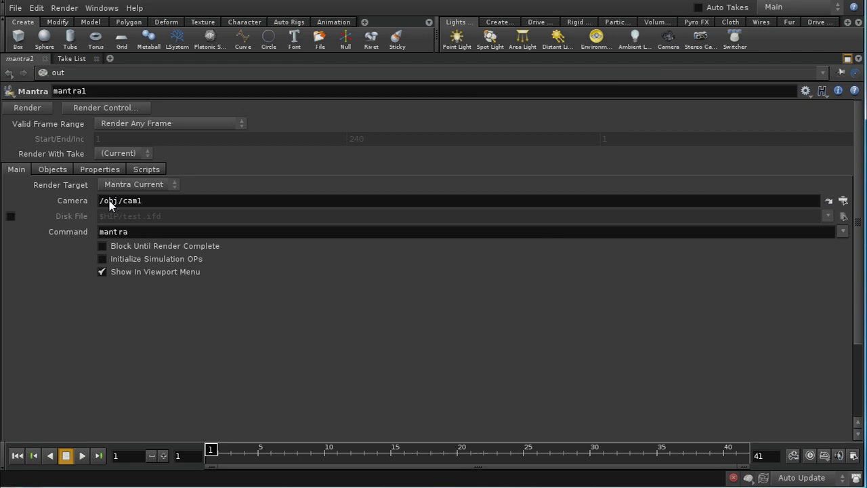
{"action": "left_click", "coordinate": [61, 171]}
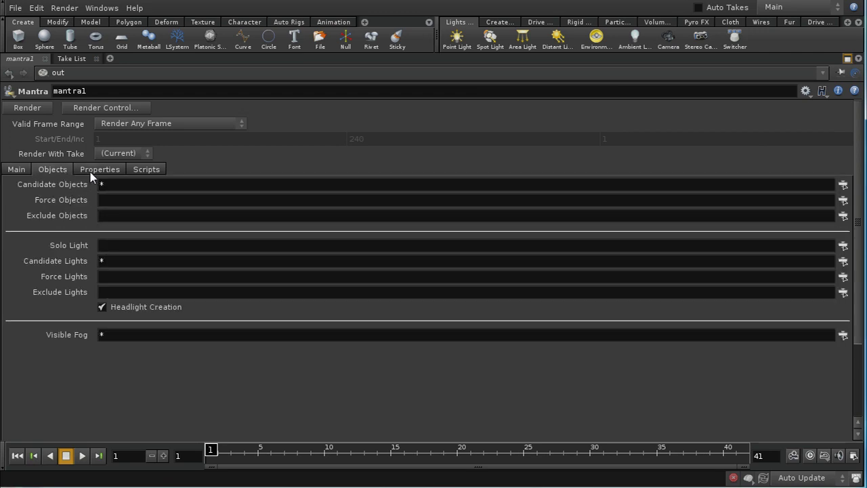
{"action": "left_click", "coordinate": [99, 170]}
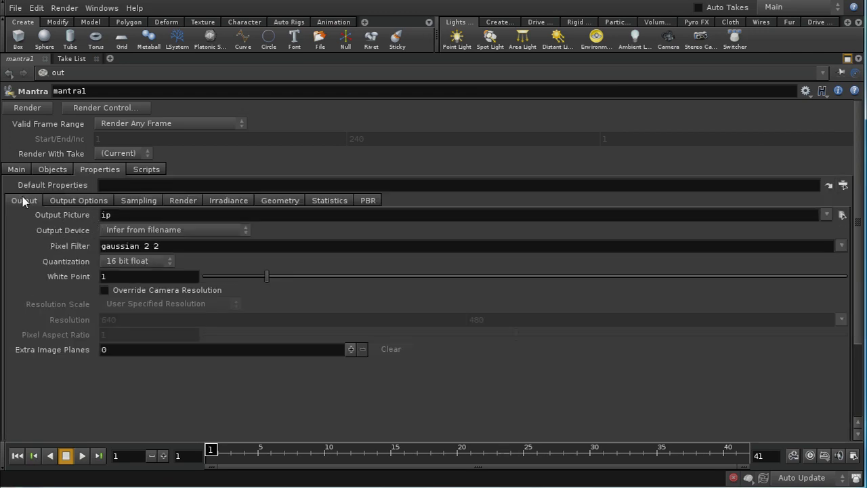
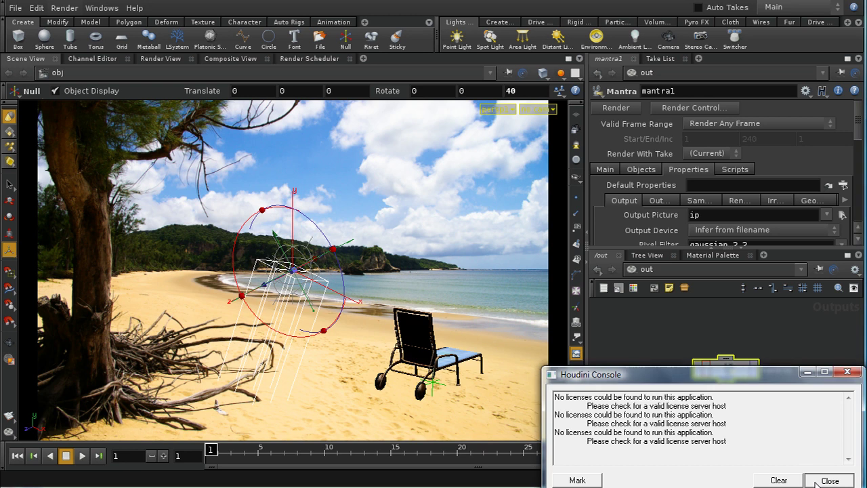
Close the Houdini Console and try to kill the most recent mantra1 job in the Render Scheduler
{"action": "left_click", "coordinate": [829, 480]}
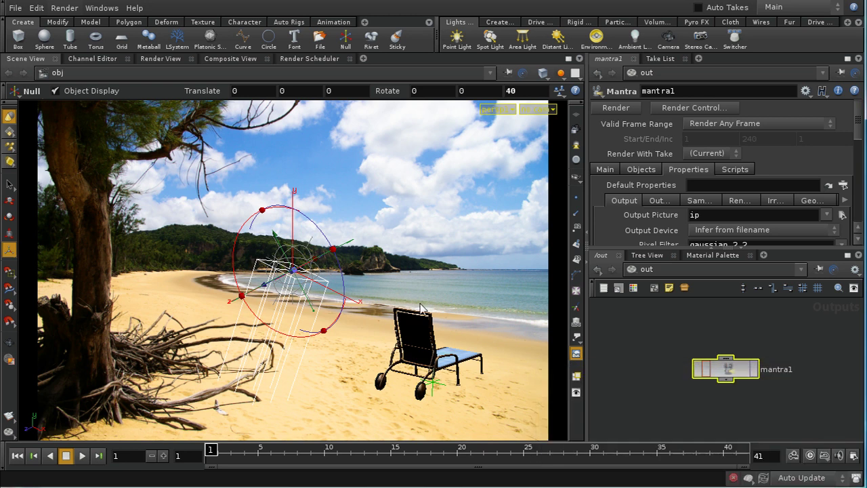
{"action": "left_click", "coordinate": [309, 59]}
{"action": "left_click", "coordinate": [55, 144]}
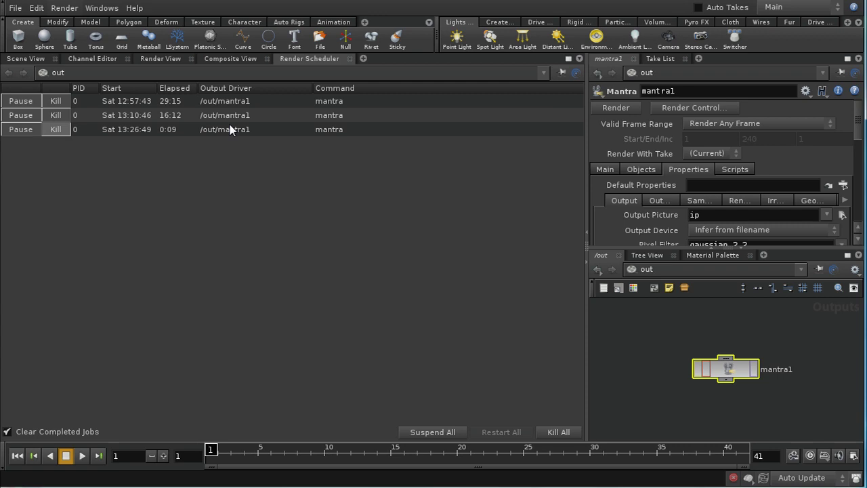
Start the mantra1 render into MPlay and stop it once part of the lounger has rendered
{"action": "left_click", "coordinate": [64, 9]}
{"action": "mouse_move", "coordinate": [91, 55]}
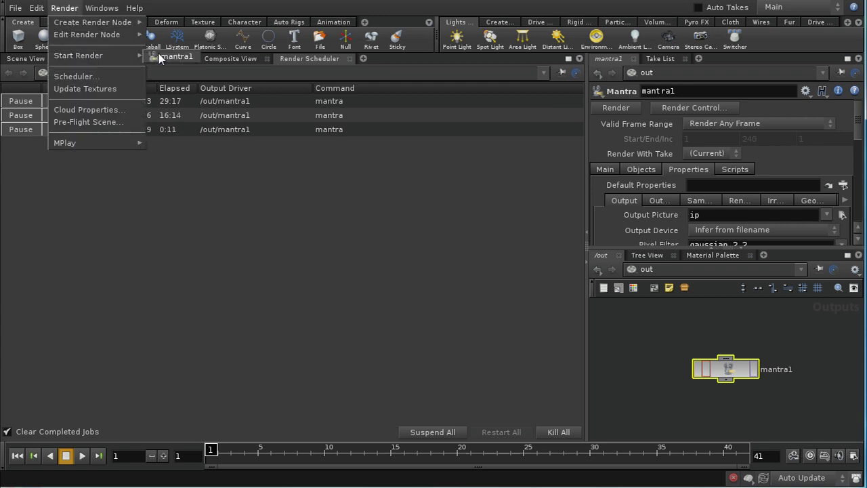
{"action": "left_click", "coordinate": [155, 56]}
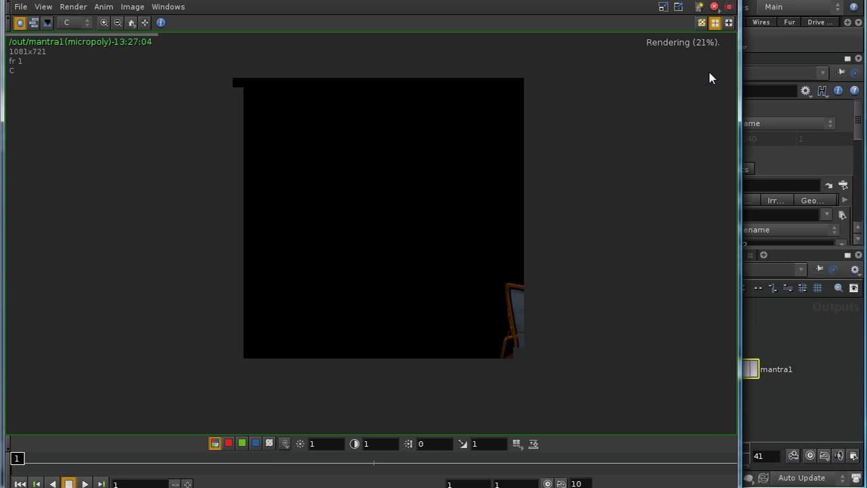
{"action": "left_click", "coordinate": [729, 8]}
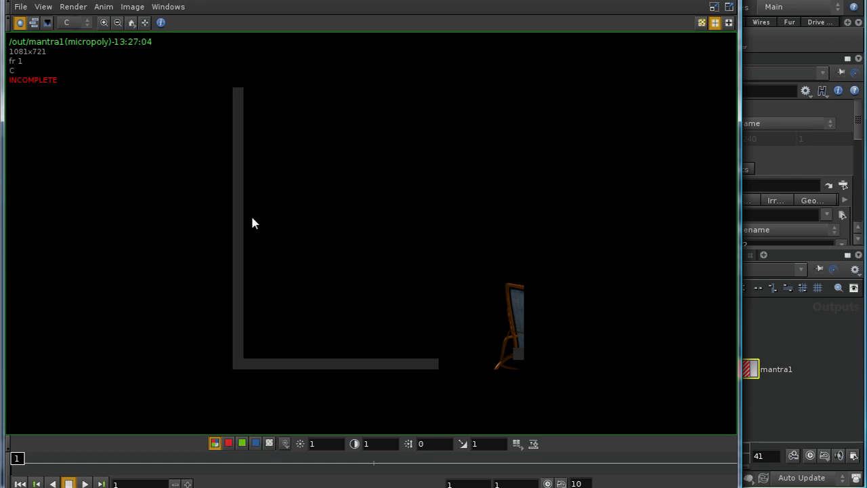
Inspect the red, blue and alpha channels of the partial lounger render, then restore the full-colour view
{"action": "left_click", "coordinate": [229, 443]}
{"action": "left_click", "coordinate": [255, 444]}
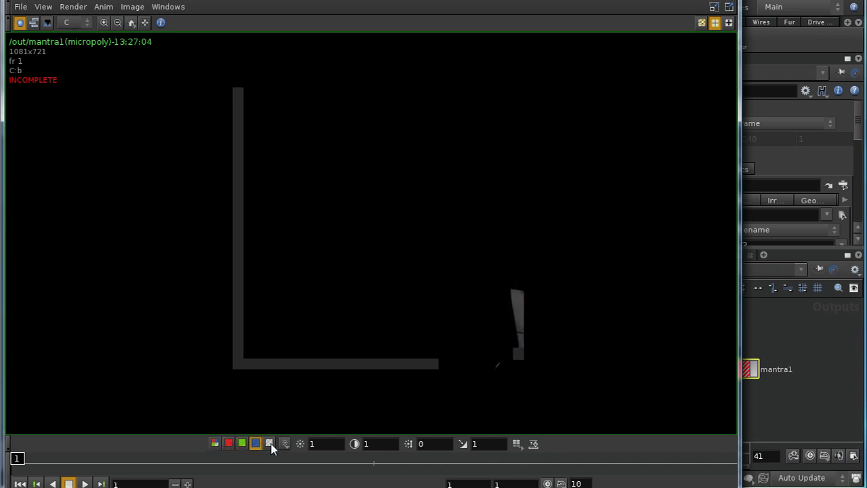
{"action": "left_click", "coordinate": [269, 443]}
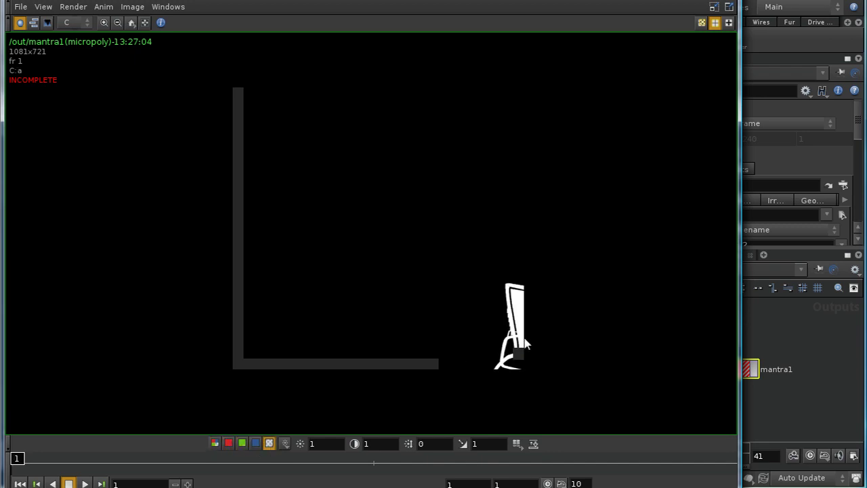
{"action": "left_click", "coordinate": [214, 444]}
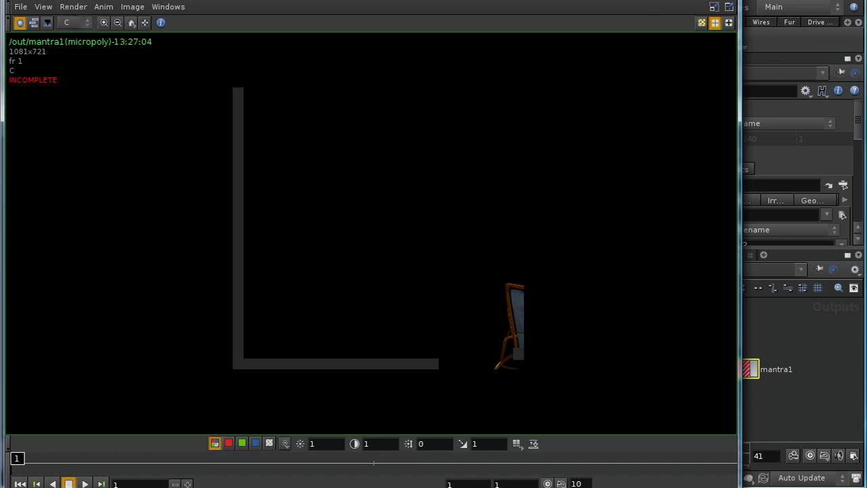
Return to the main Houdini window and add one extra image plane to mantra1 using the Material Paint Export variable, paintExport
{"action": "key", "text": "alt+Tab"}
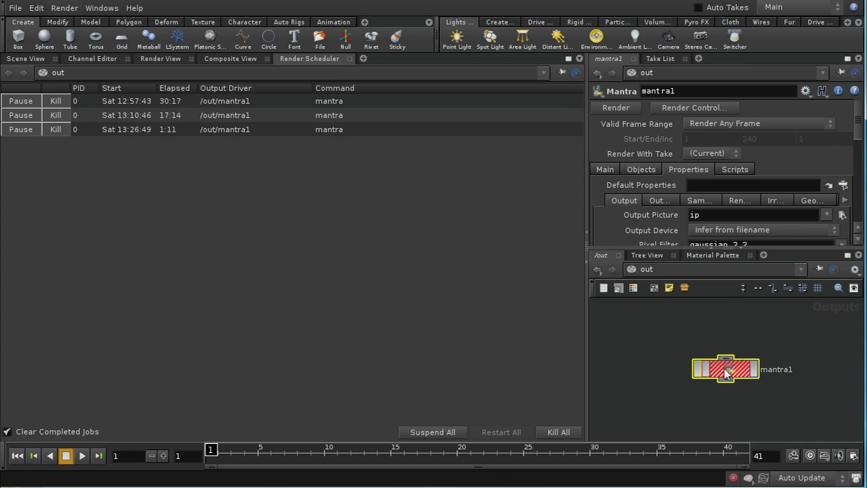
{"action": "middle_click_drag", "start_coordinate": [733, 399], "coordinate": [720, 396]}
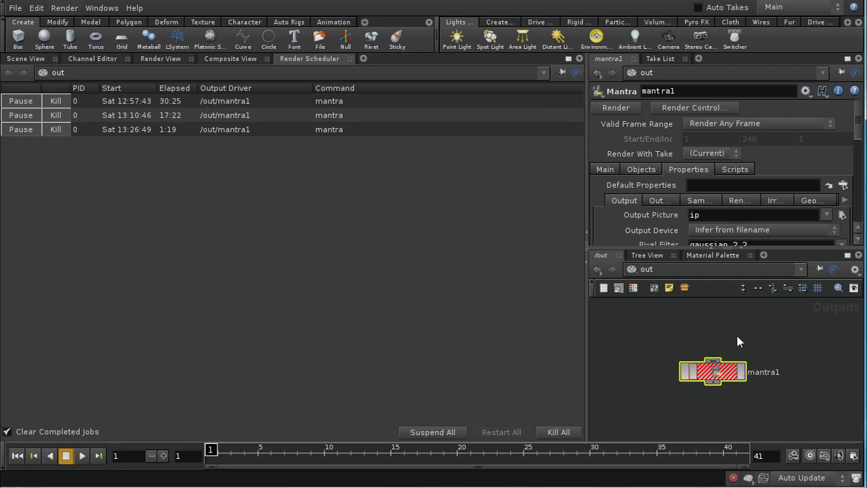
{"action": "left_click_drag", "start_coordinate": [858, 122], "coordinate": [858, 149]}
{"action": "left_click", "coordinate": [847, 59]}
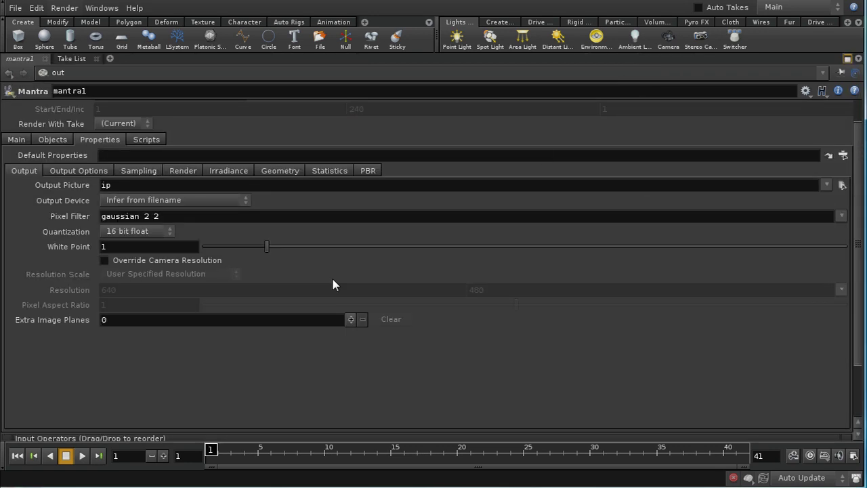
{"action": "left_click", "coordinate": [351, 319]}
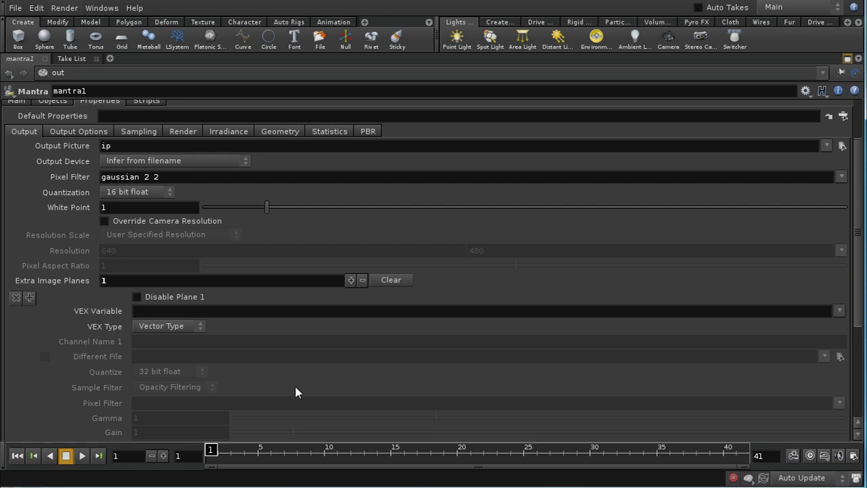
{"action": "left_click", "coordinate": [839, 311]}
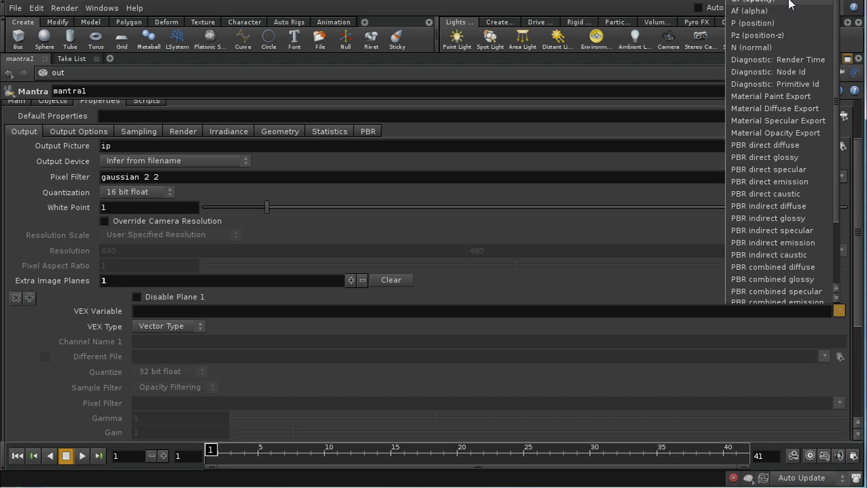
{"action": "left_click", "coordinate": [800, 99]}
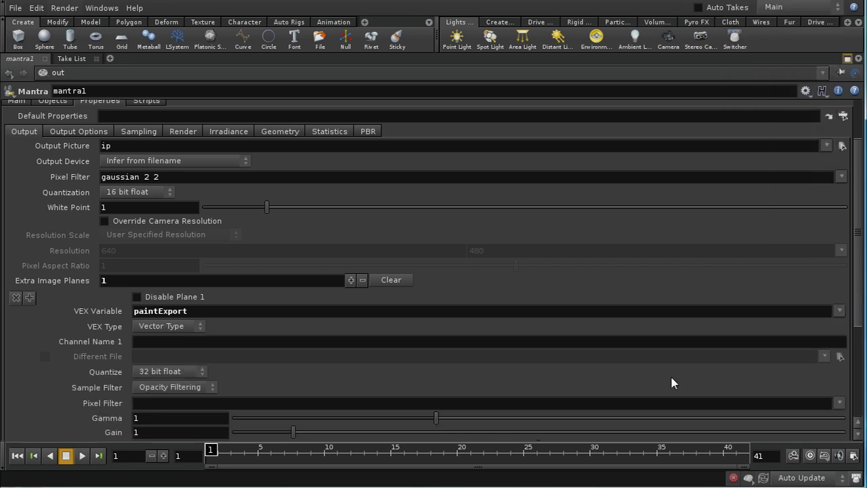
{"action": "left_click", "coordinate": [855, 72]}
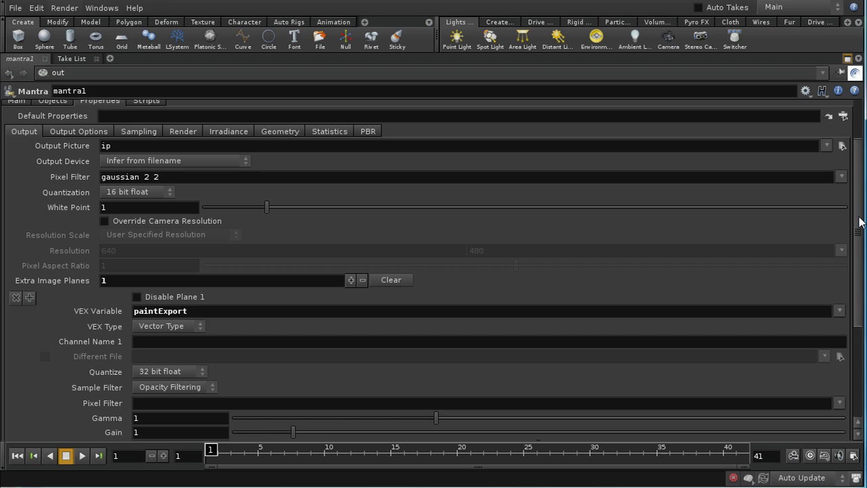
Check the paintExport plane's VEX type options and set its quantization to 16 bit float
{"action": "left_click", "coordinate": [143, 328]}
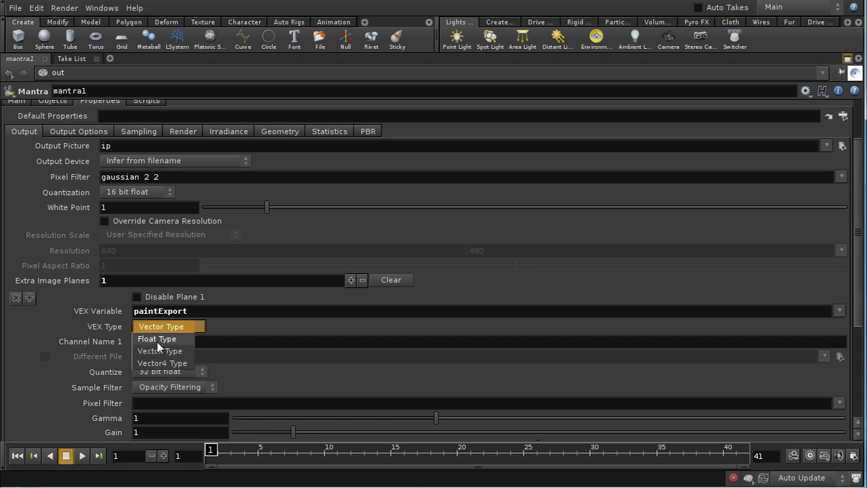
{"action": "left_click", "coordinate": [157, 328]}
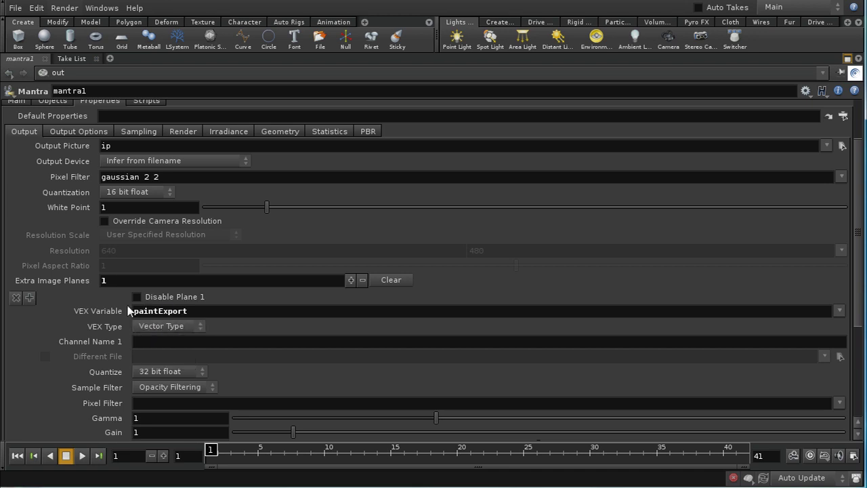
{"action": "left_click", "coordinate": [191, 328]}
{"action": "left_click", "coordinate": [179, 330]}
{"action": "left_click", "coordinate": [162, 372]}
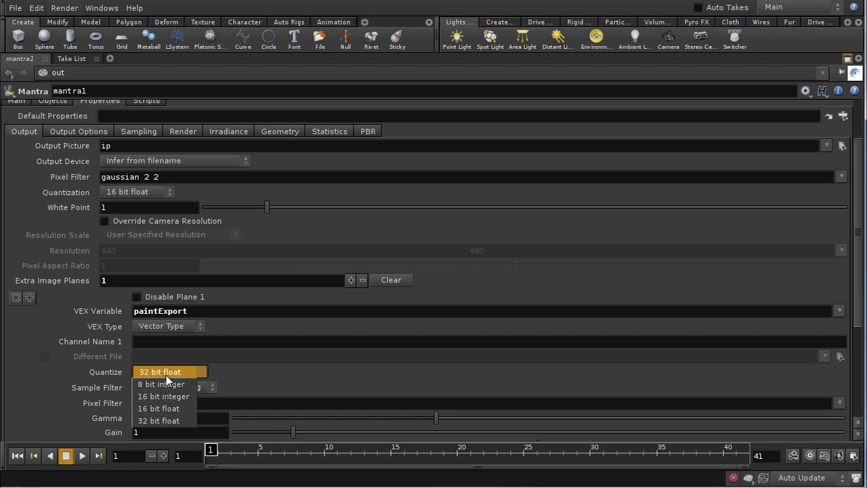
{"action": "left_click", "coordinate": [166, 375]}
{"action": "left_click", "coordinate": [167, 374]}
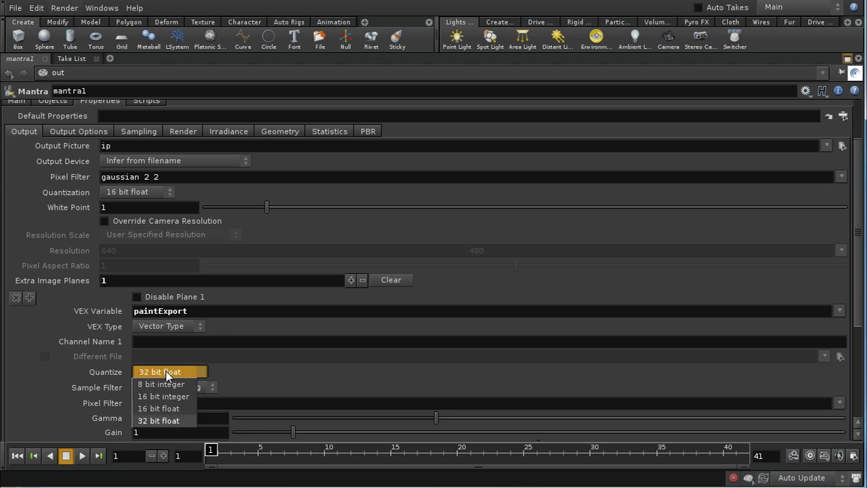
{"action": "left_click", "coordinate": [159, 409]}
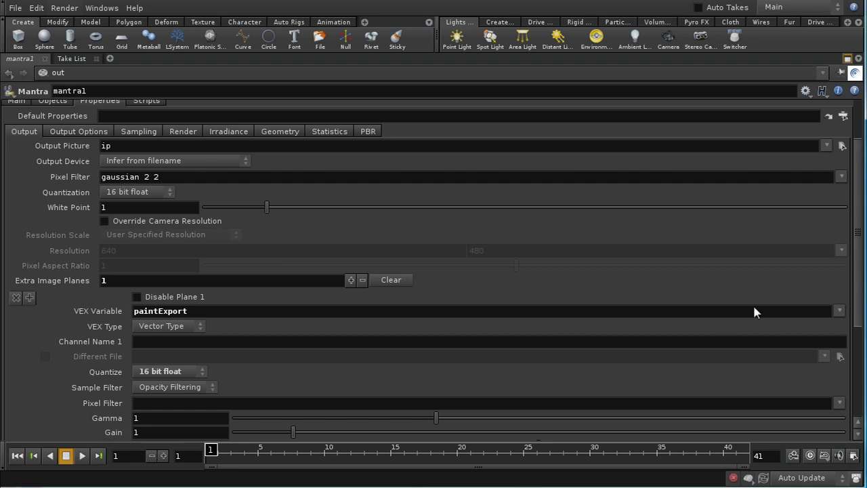
Review the paintExport plane's sample filter options and set its pixel filter to inherit from the main plane
{"action": "scroll", "coordinate": [859, 321], "scroll_direction": "down", "scroll_amount": 5}
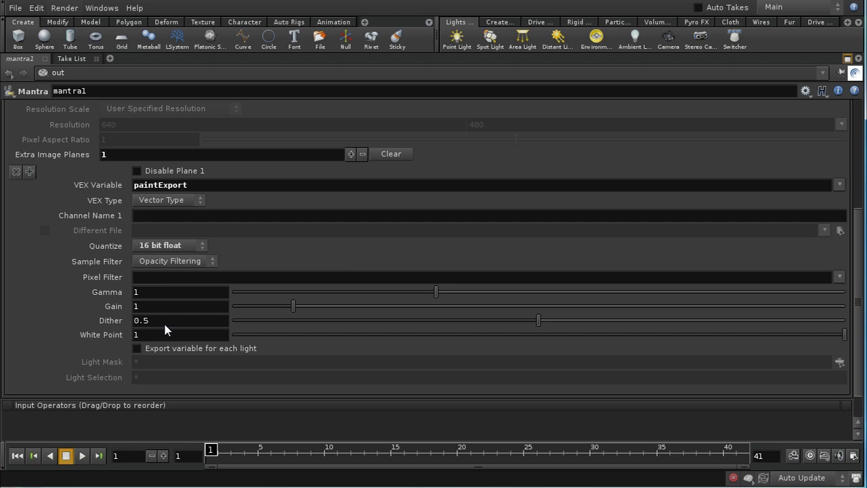
{"action": "left_click", "coordinate": [168, 261]}
{"action": "left_click", "coordinate": [166, 271]}
{"action": "left_click", "coordinate": [842, 276]}
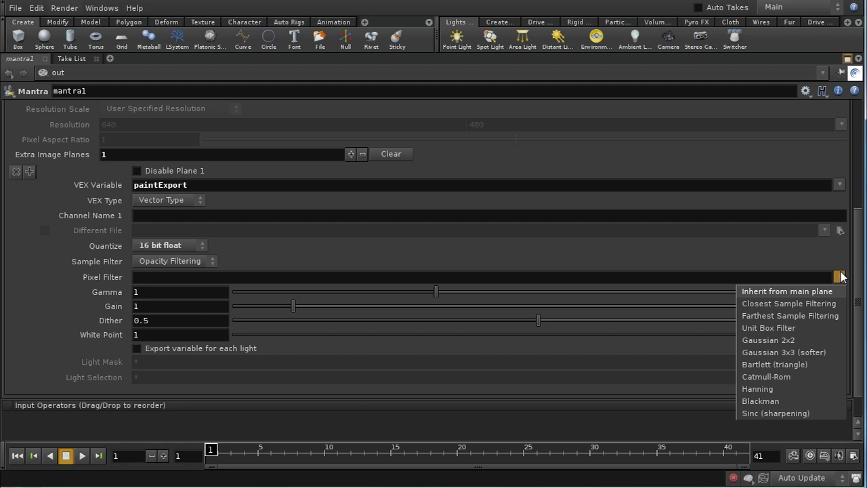
{"action": "left_click", "coordinate": [810, 296]}
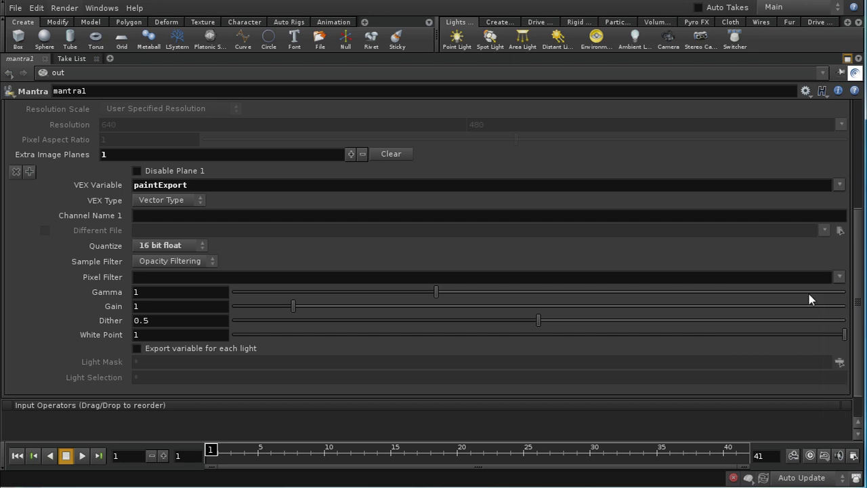
{"action": "left_click", "coordinate": [839, 278]}
{"action": "left_click", "coordinate": [746, 288]}
Restore the normal pane layout, render mantra1 with the node's own settings and stop it once part of the lounger has rendered
{"action": "left_click_drag", "start_coordinate": [863, 290], "coordinate": [859, 169]}
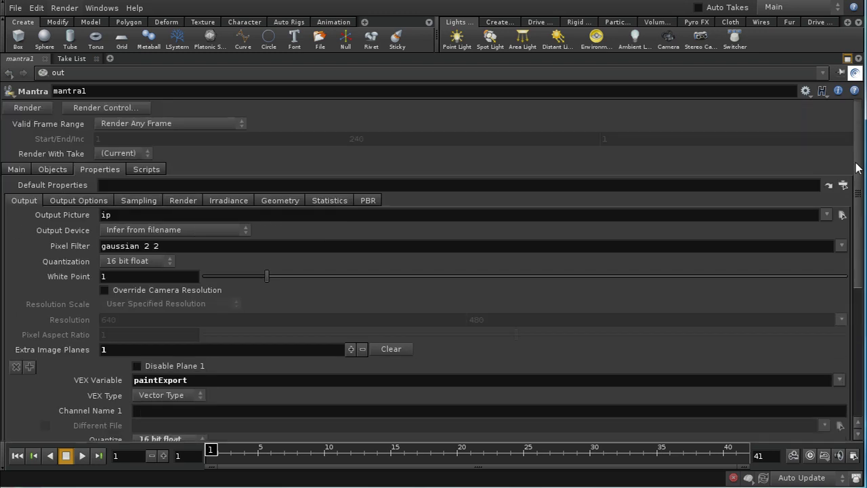
{"action": "left_click", "coordinate": [857, 60]}
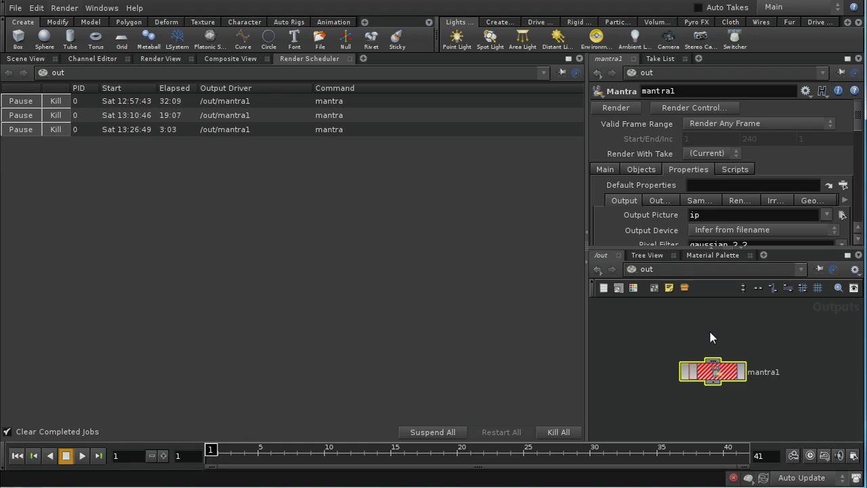
{"action": "left_click", "coordinate": [742, 371]}
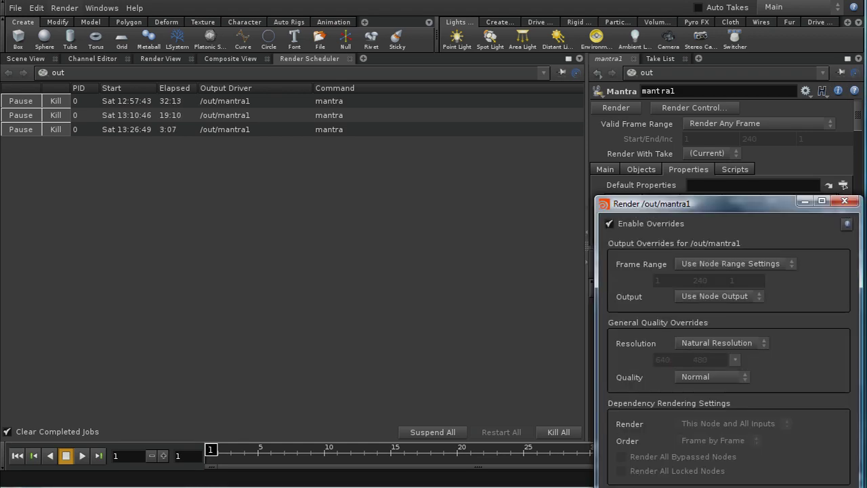
{"action": "key", "text": "Return"}
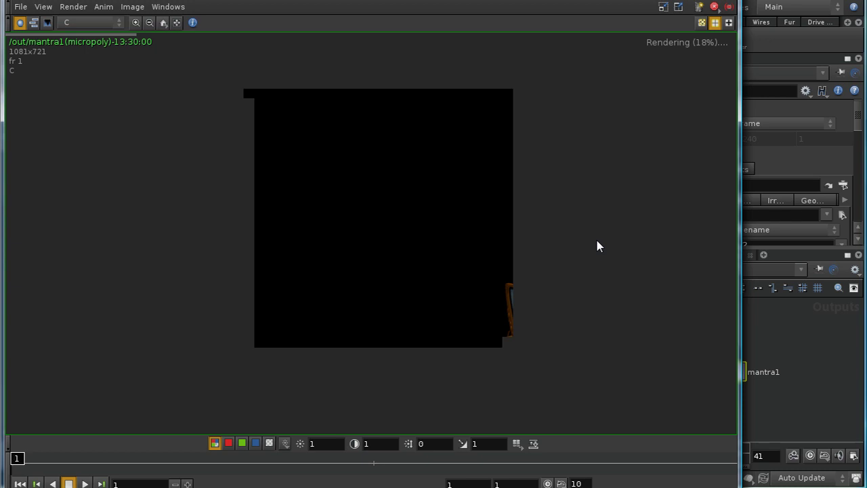
{"action": "left_click", "coordinate": [715, 7]}
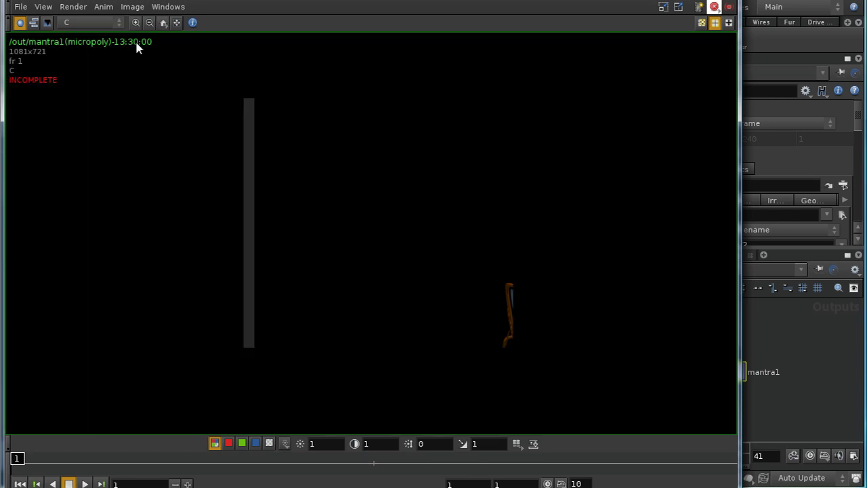
Display the paintExport plane of the partial render, inspect its individual colour and alpha channels, then restore the full-colour view
{"action": "left_click", "coordinate": [119, 23]}
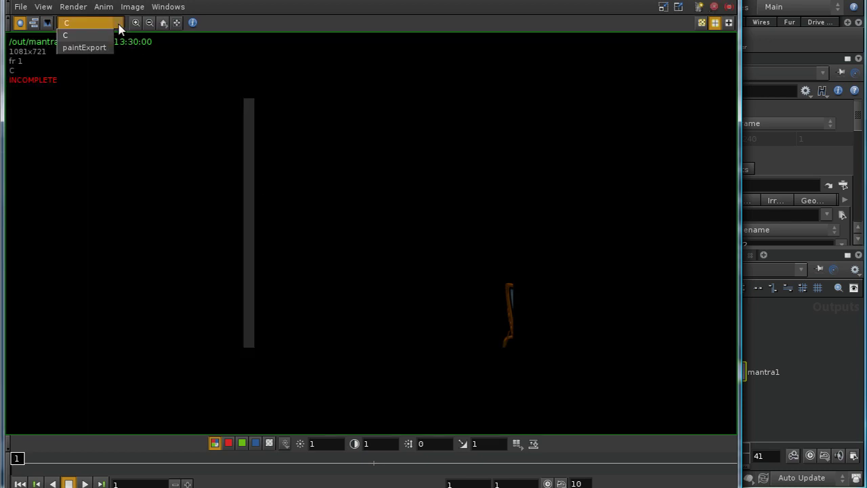
{"action": "left_click", "coordinate": [76, 49]}
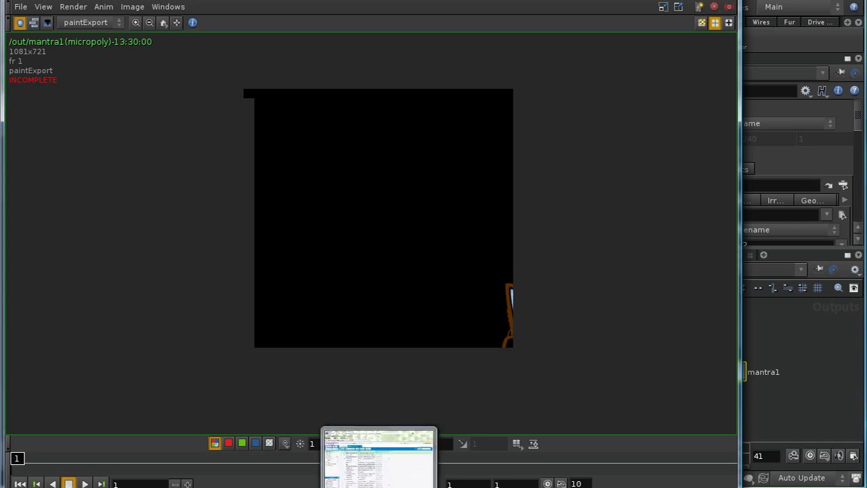
{"action": "left_click", "coordinate": [230, 447]}
{"action": "left_click", "coordinate": [244, 443]}
{"action": "left_click", "coordinate": [256, 446]}
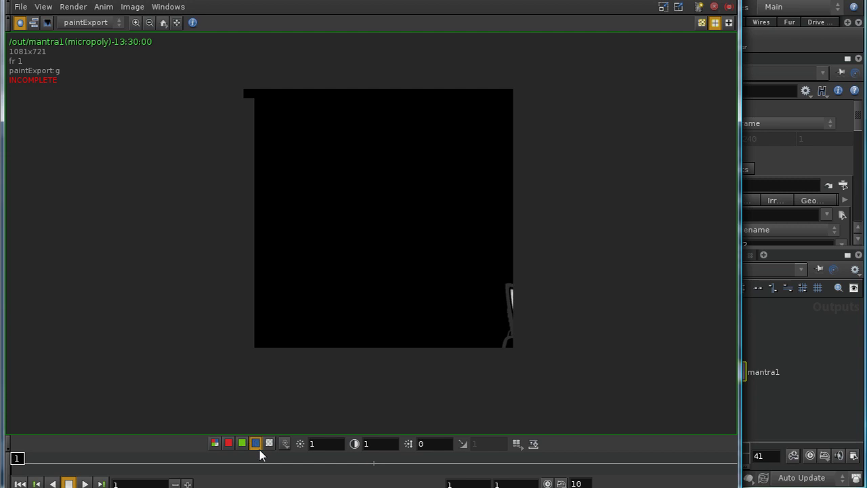
{"action": "left_click", "coordinate": [269, 444]}
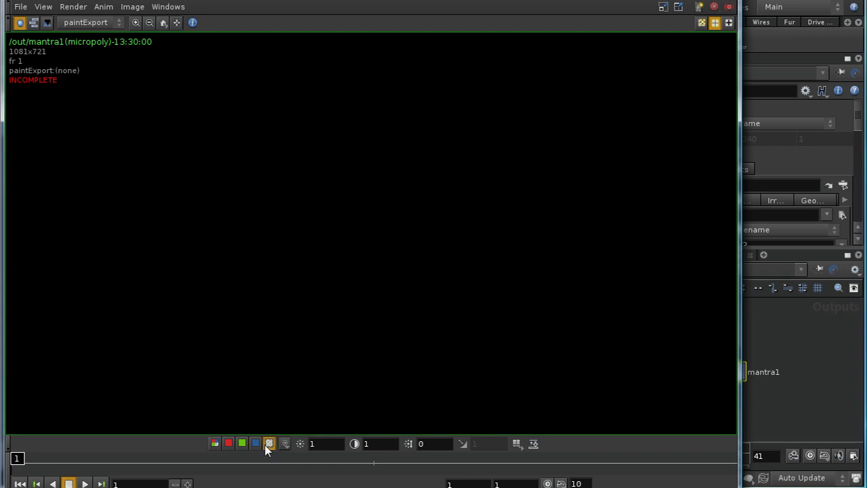
{"action": "left_click", "coordinate": [215, 443]}
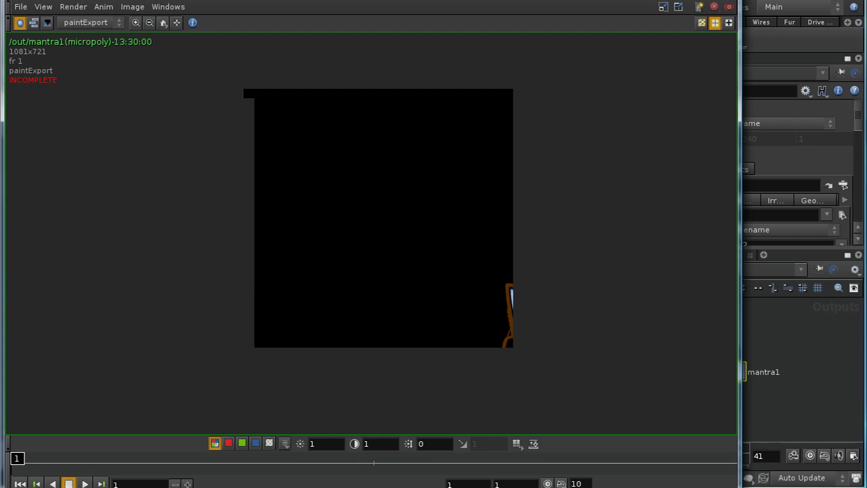
Go back to the main Houdini window and review mantra1's paintExport plane settings and the scene's materials
{"action": "left_click", "coordinate": [749, 381]}
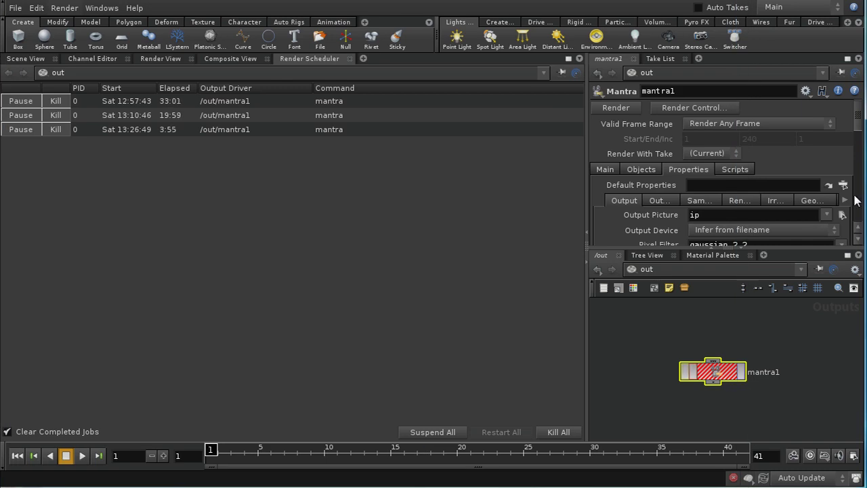
{"action": "scroll", "coordinate": [827, 169], "scroll_direction": "down", "scroll_amount": 6}
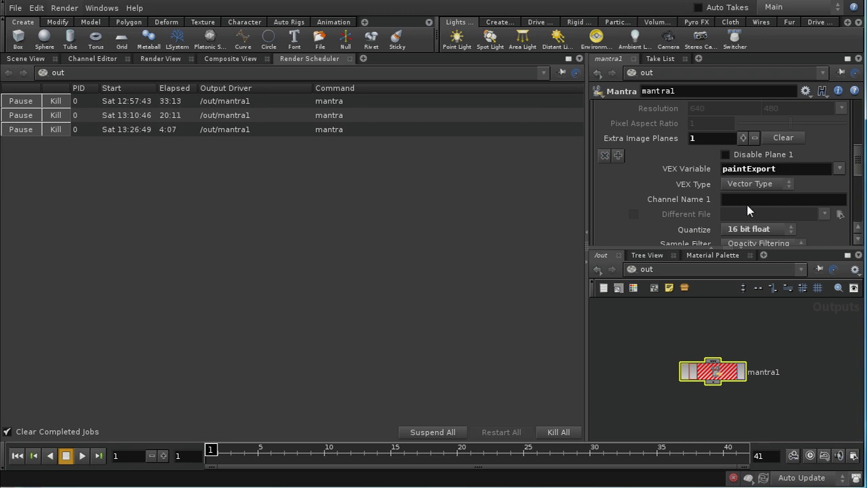
{"action": "left_click", "coordinate": [711, 256]}
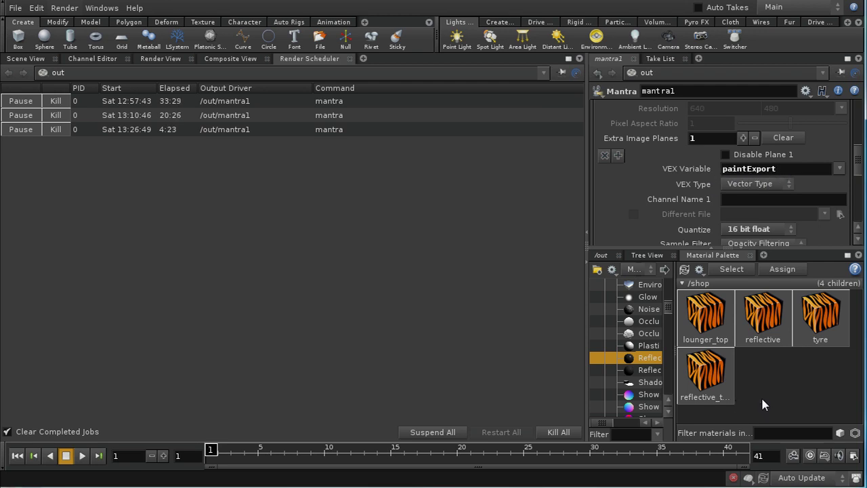
{"action": "left_click", "coordinate": [605, 256]}
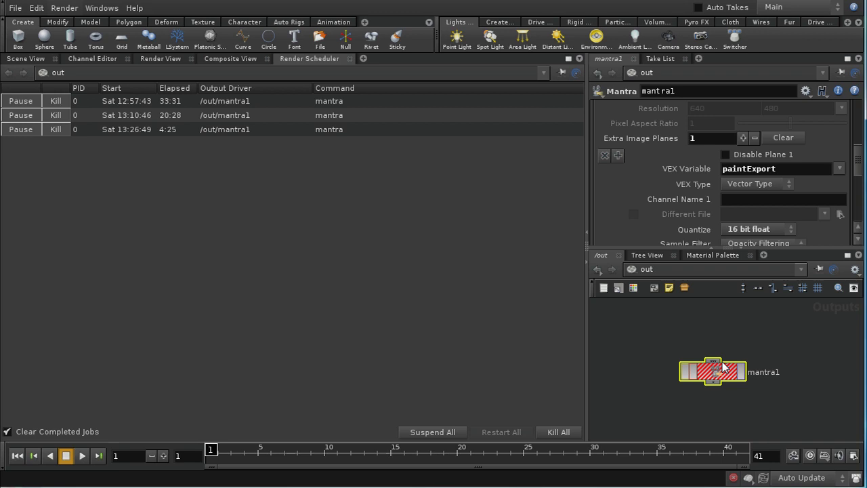
Go to the shop network, enlarge it, open the reflective material's surface shader and examine its diffuse, specular, reflection and opacity export nodes
{"action": "left_click", "coordinate": [634, 270]}
{"action": "left_click", "coordinate": [680, 353]}
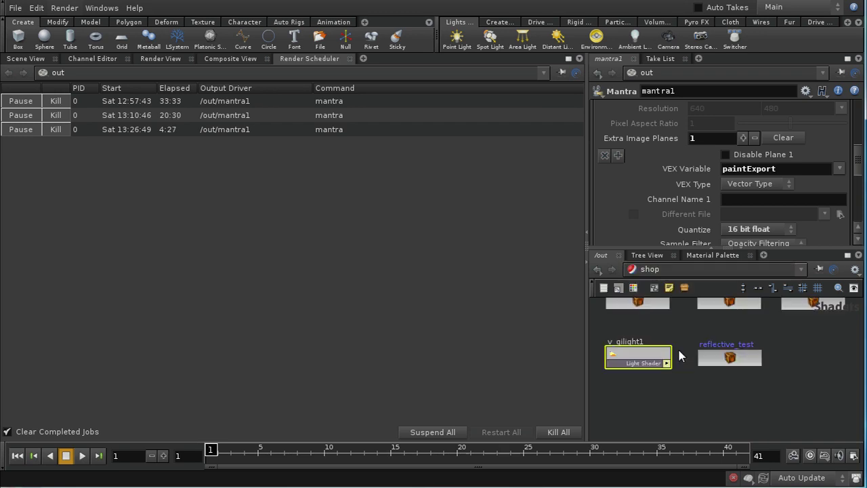
{"action": "left_click", "coordinate": [848, 255]}
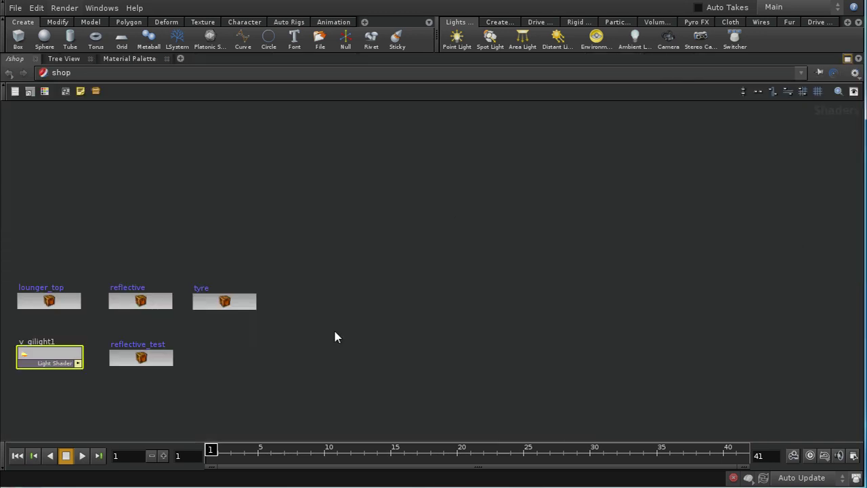
{"action": "middle_click_drag", "start_coordinate": [333, 337], "coordinate": [579, 271]}
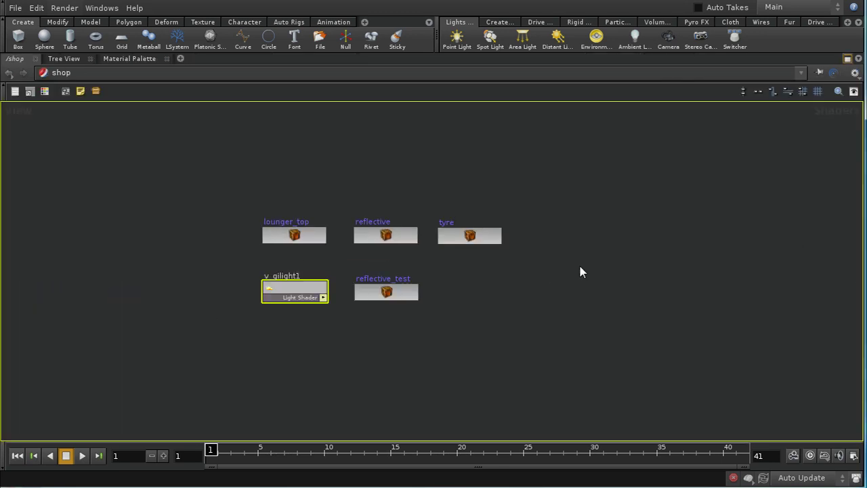
{"action": "double_click", "coordinate": [384, 238]}
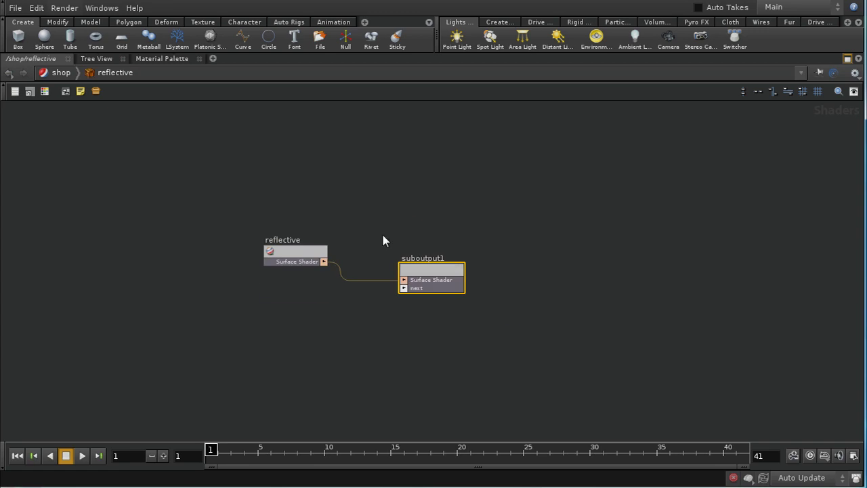
{"action": "double_click", "coordinate": [282, 254]}
{"action": "middle_click_drag", "start_coordinate": [520, 272], "coordinate": [453, 452]}
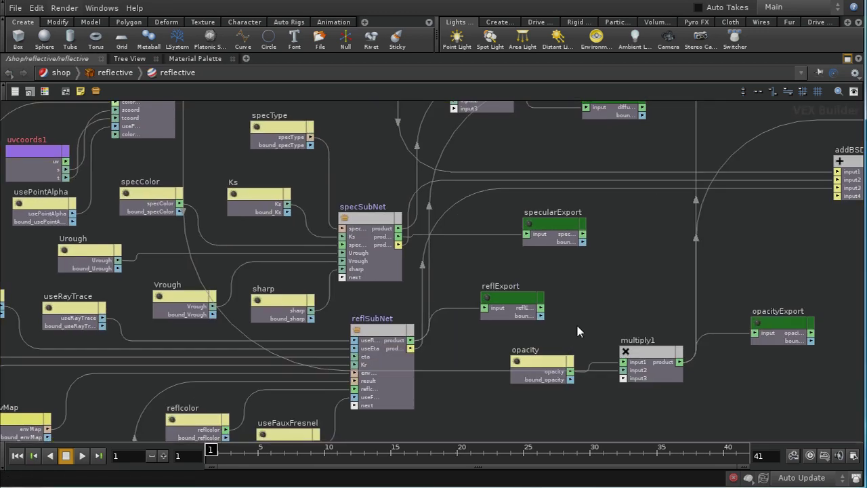
{"action": "middle_click_drag", "start_coordinate": [576, 325], "coordinate": [301, 390]}
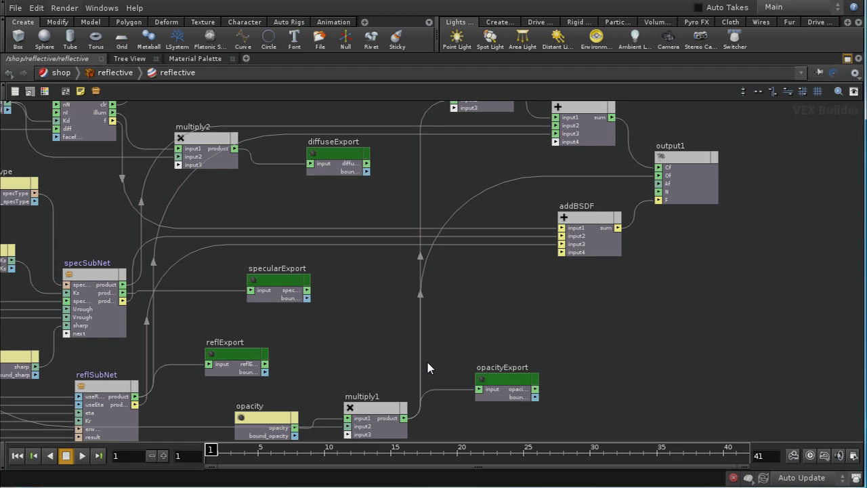
Examine the parameters of the paintExport and diffuseExport nodes in the reflective surface shader
{"action": "middle_click_drag", "start_coordinate": [365, 300], "coordinate": [598, 360]}
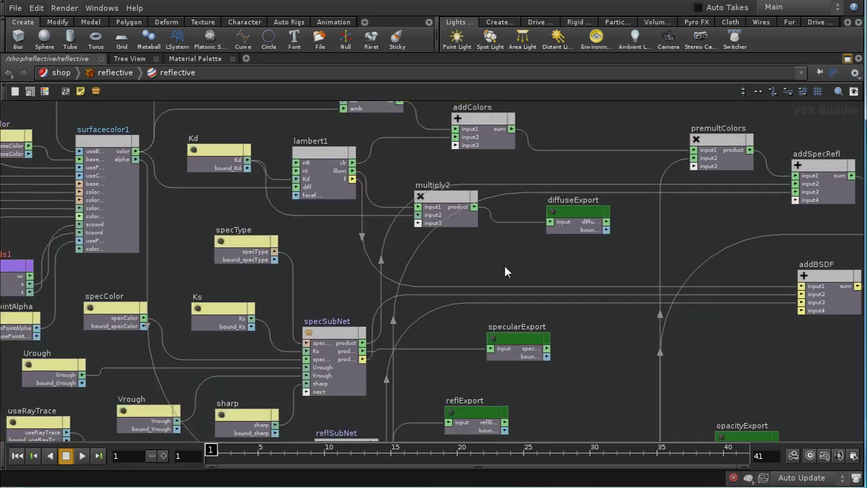
{"action": "middle_click_drag", "start_coordinate": [505, 271], "coordinate": [498, 401]}
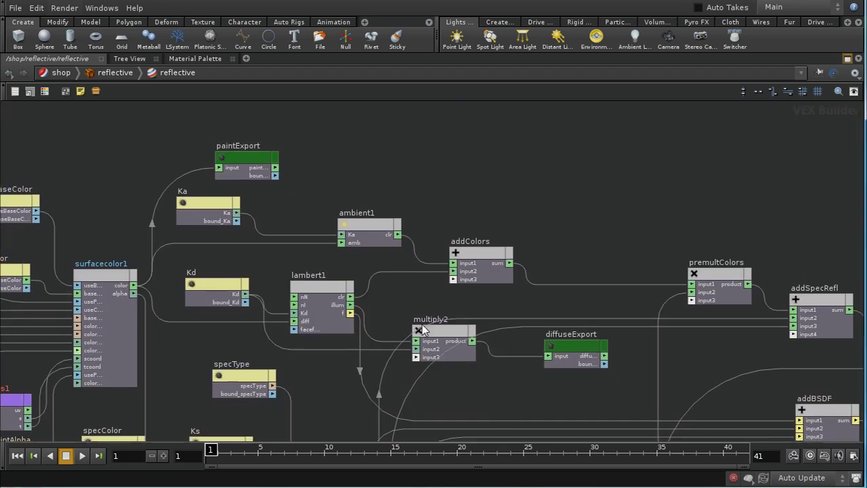
{"action": "left_click", "coordinate": [246, 171]}
{"action": "key", "text": "p"}
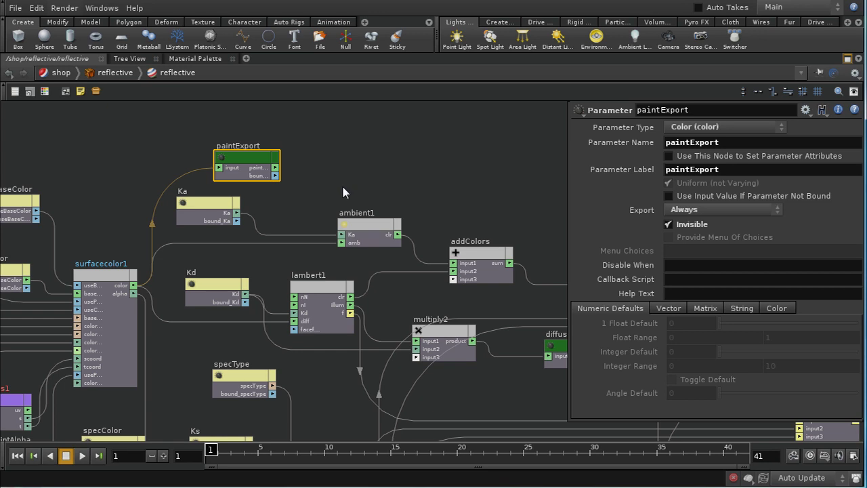
{"action": "middle_click_drag", "start_coordinate": [341, 183], "coordinate": [266, 160]}
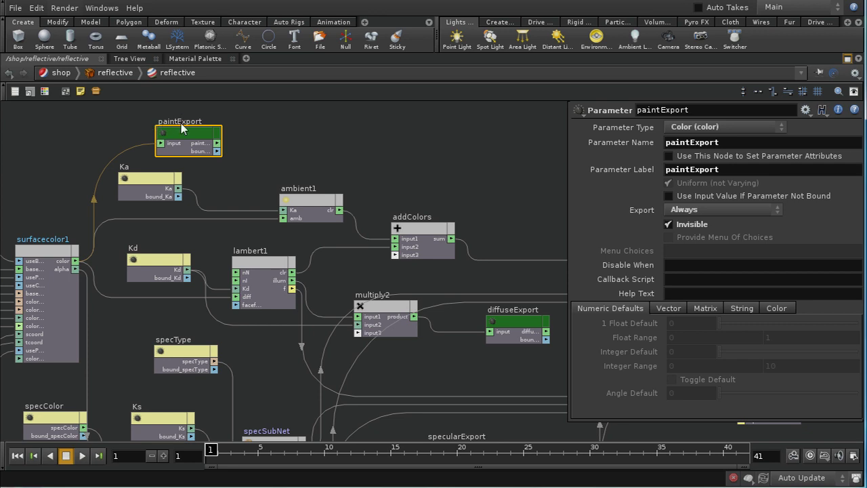
{"action": "left_click", "coordinate": [509, 331]}
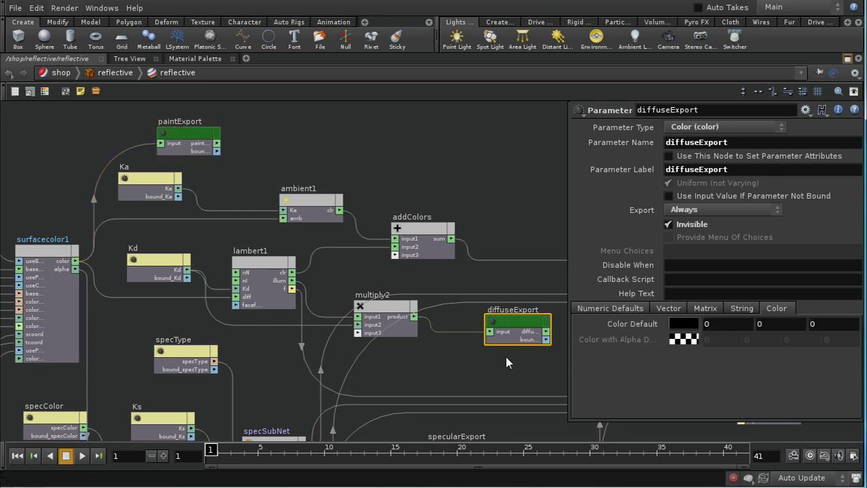
Examine the parameters of the specularExport, reflExport and opacityExport nodes, then hide the parameter display
{"action": "middle_click_drag", "start_coordinate": [505, 354], "coordinate": [459, 241]}
{"action": "left_click", "coordinate": [415, 311]}
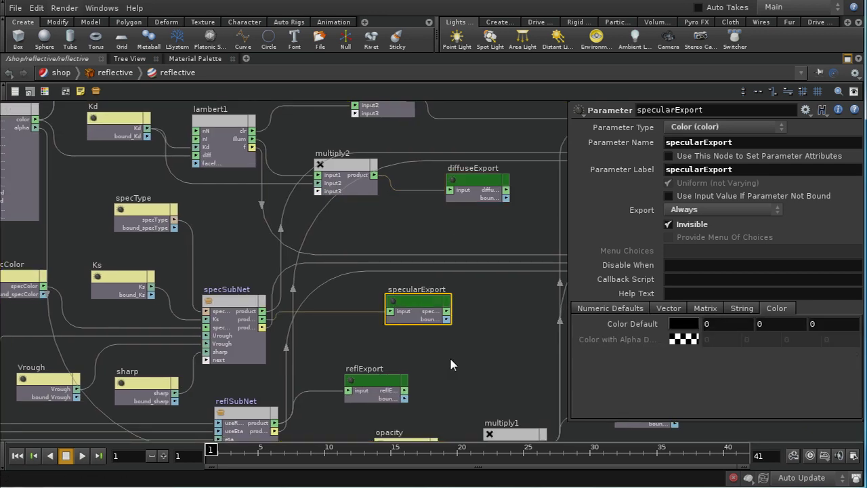
{"action": "middle_click_drag", "start_coordinate": [449, 358], "coordinate": [478, 251]}
{"action": "left_click", "coordinate": [408, 287]}
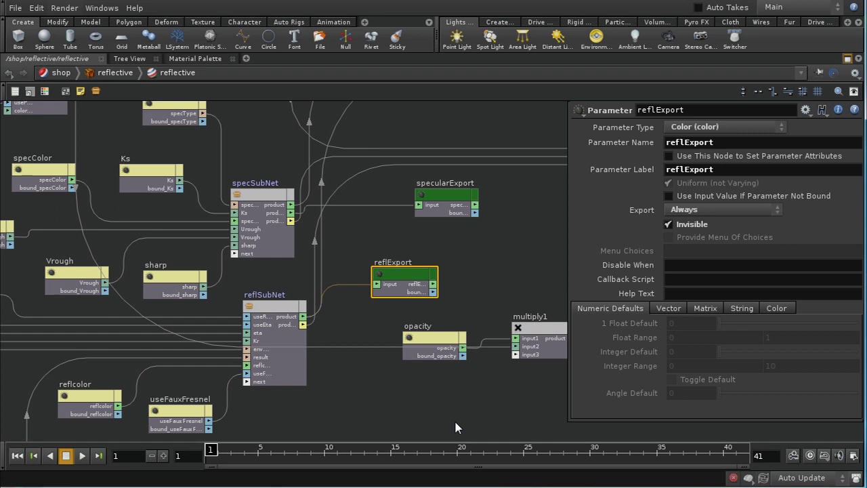
{"action": "middle_click_drag", "start_coordinate": [454, 422], "coordinate": [270, 421]}
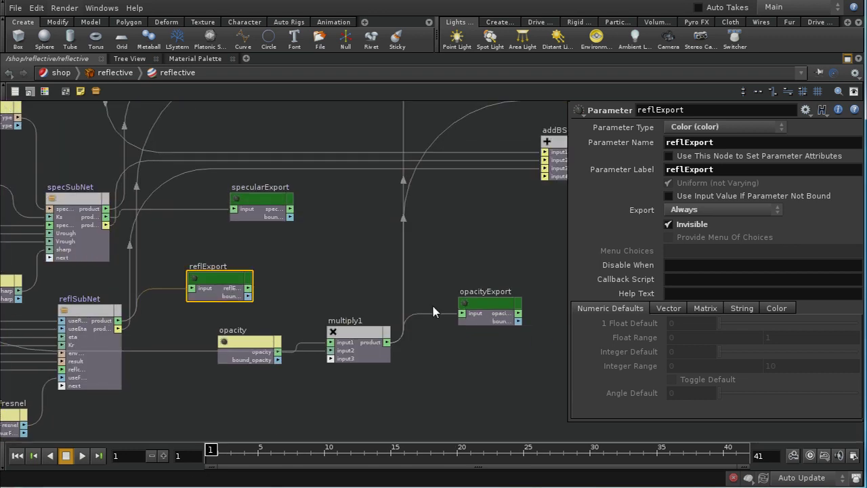
{"action": "left_click", "coordinate": [478, 307]}
{"action": "middle_click_drag", "start_coordinate": [505, 219], "coordinate": [460, 328]}
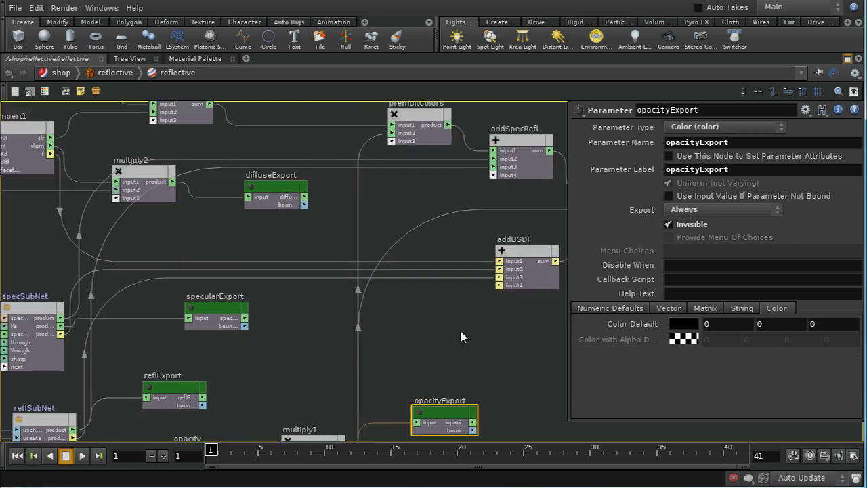
{"action": "middle_click_drag", "start_coordinate": [287, 355], "coordinate": [397, 275]}
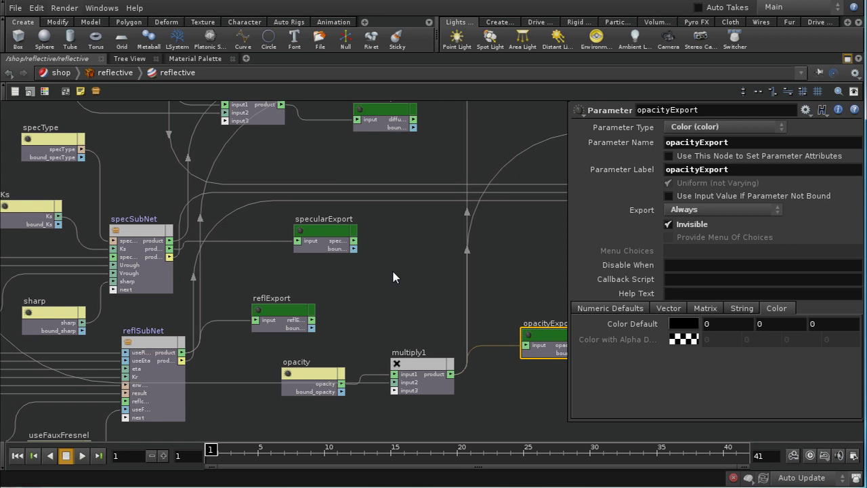
{"action": "key", "text": "p"}
Leave the reflective shader, restore the normal pane layout and go to the out network
{"action": "key", "text": "u"}
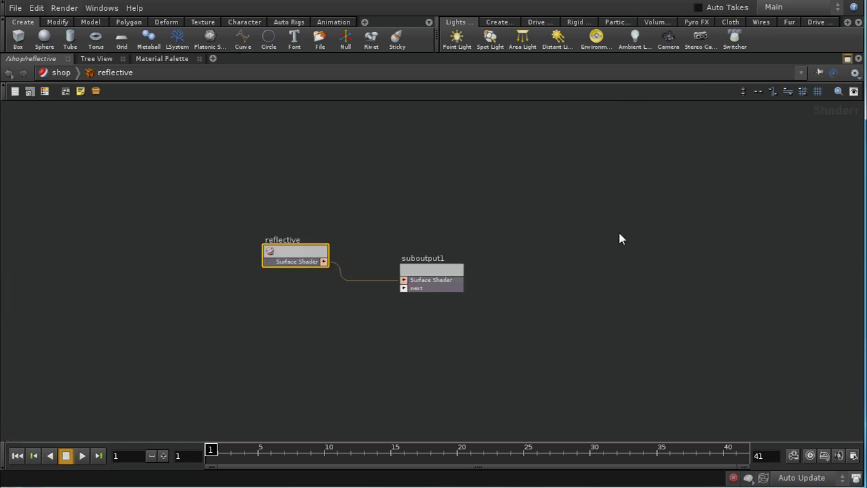
{"action": "key", "text": "u"}
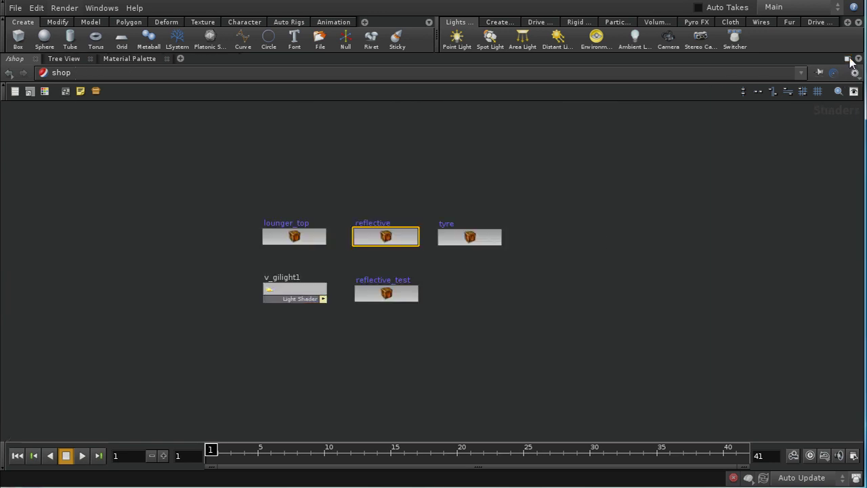
{"action": "left_click", "coordinate": [848, 59]}
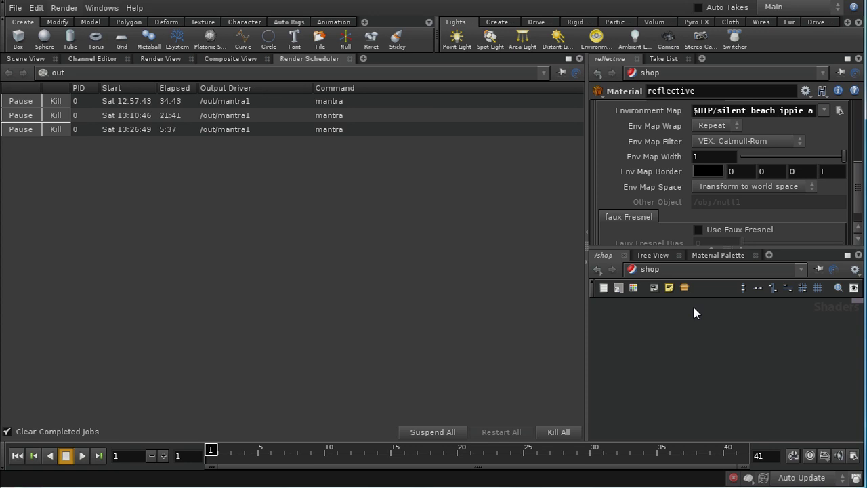
{"action": "key", "text": "h"}
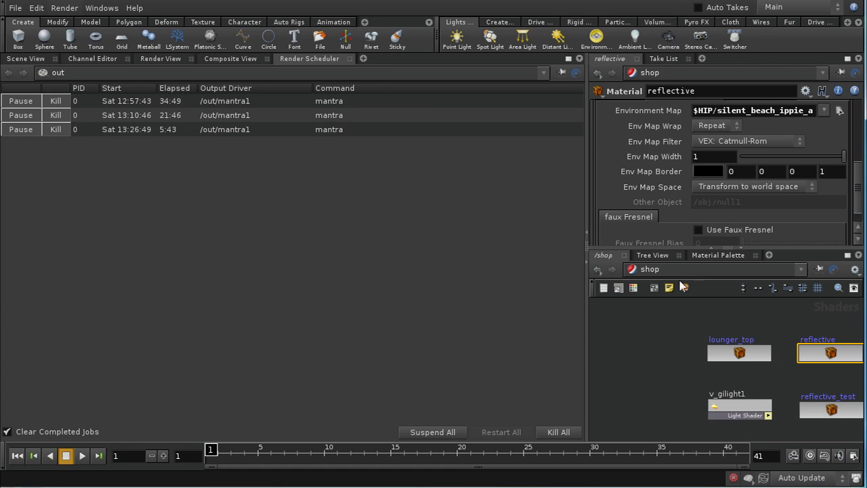
{"action": "left_click", "coordinate": [659, 271]}
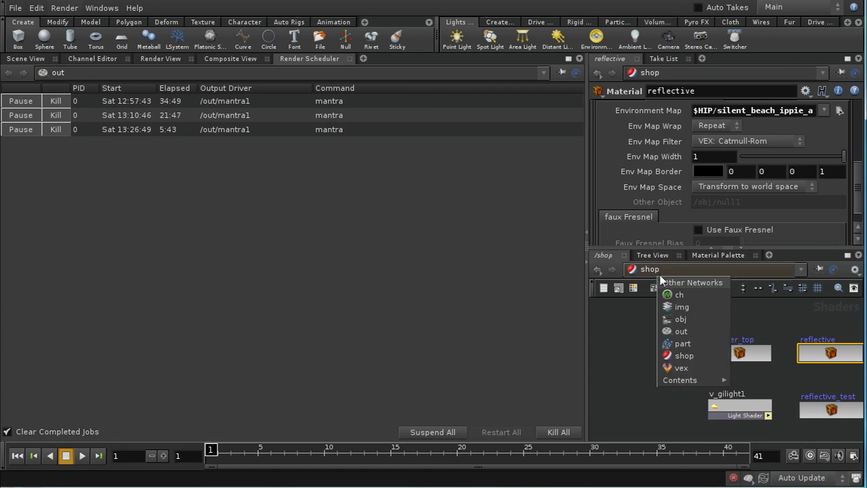
{"action": "left_click", "coordinate": [683, 330]}
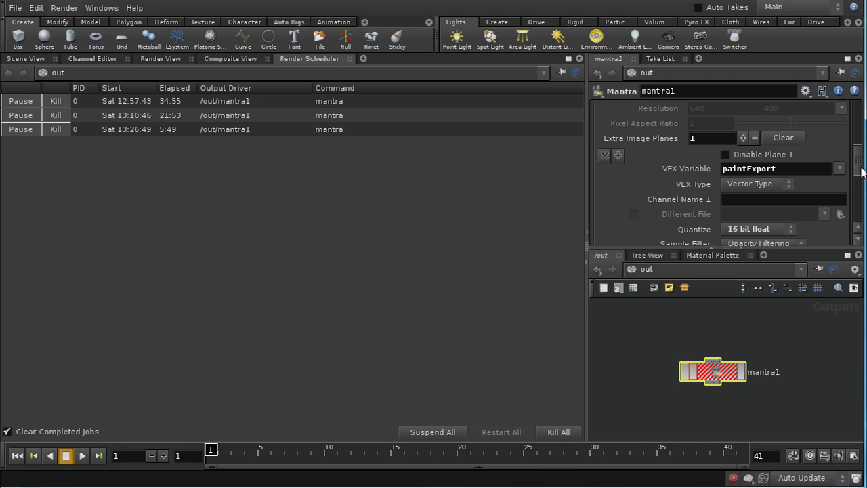
Enlarge mantra1's parameters, insert an extra image plane before paintExport and set its VEX variable to Material Diffuse Export
{"action": "mouse_move", "coordinate": [859, 169]}
{"action": "left_mouse_down"}
{"action": "mouse_move", "coordinate": [861, 184]}
{"action": "mouse_move", "coordinate": [858, 171]}
{"action": "left_mouse_up"}
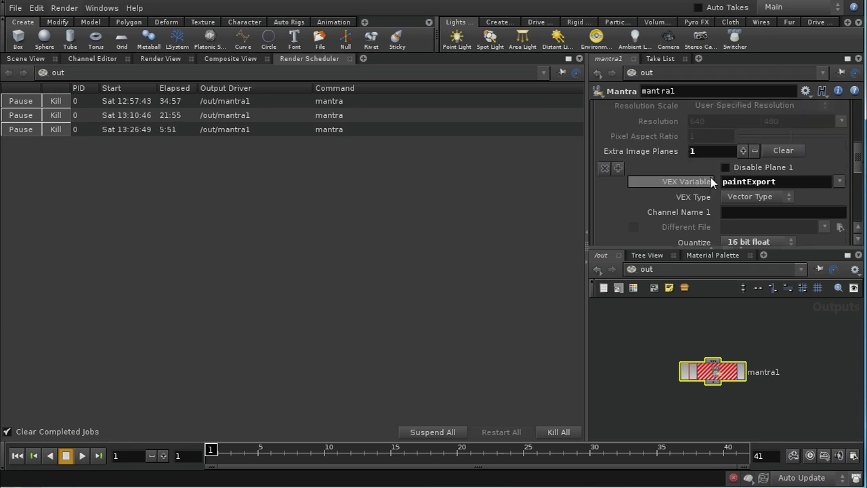
{"action": "left_click", "coordinate": [848, 59]}
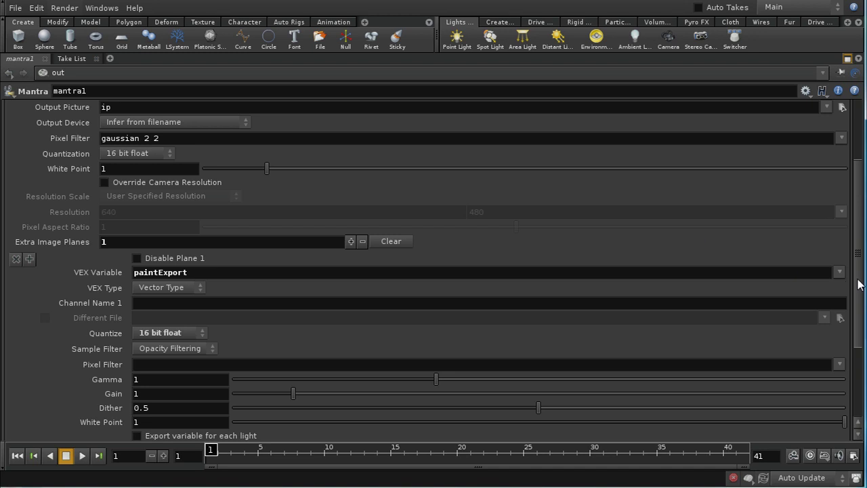
{"action": "scroll", "coordinate": [860, 284], "scroll_direction": "down", "scroll_amount": 5}
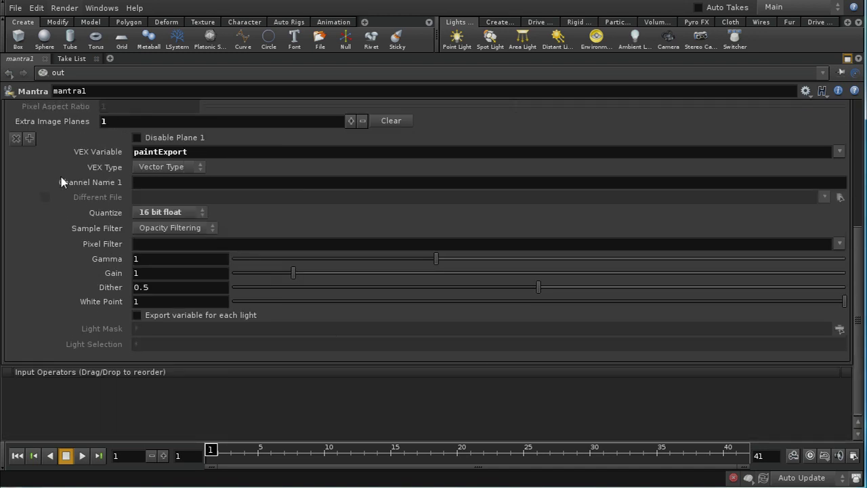
{"action": "left_click", "coordinate": [27, 139]}
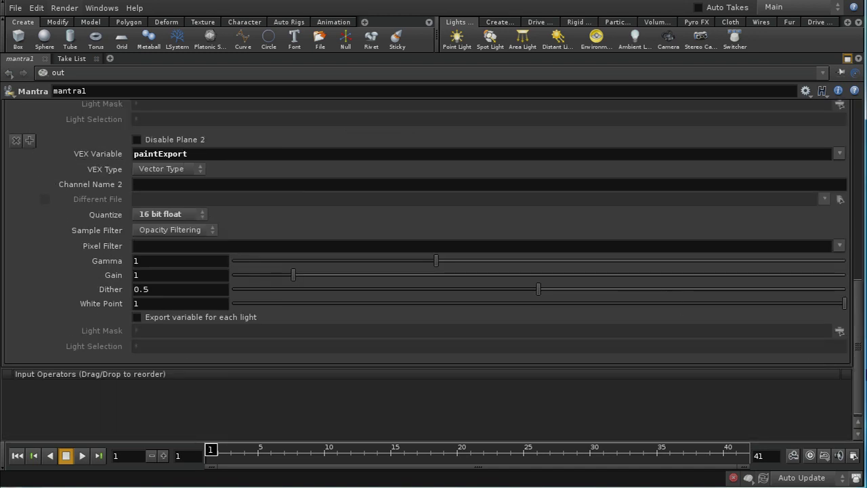
{"action": "left_click_drag", "start_coordinate": [859, 379], "coordinate": [859, 207]}
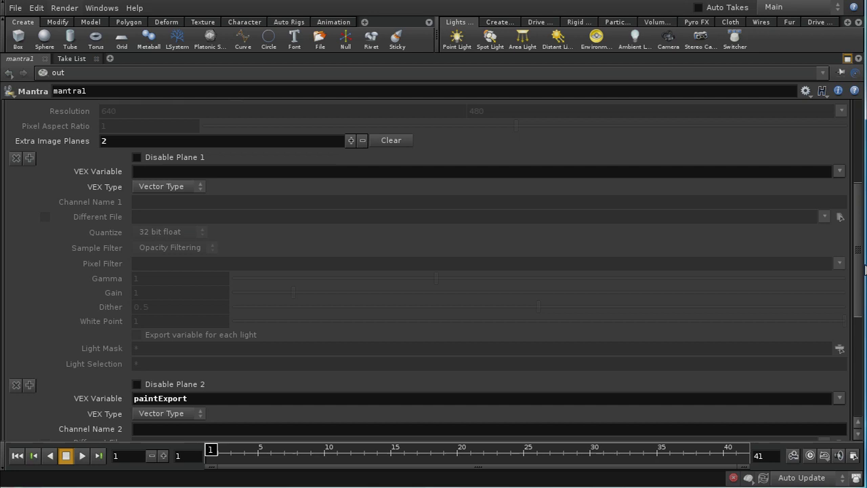
{"action": "left_click", "coordinate": [839, 172]}
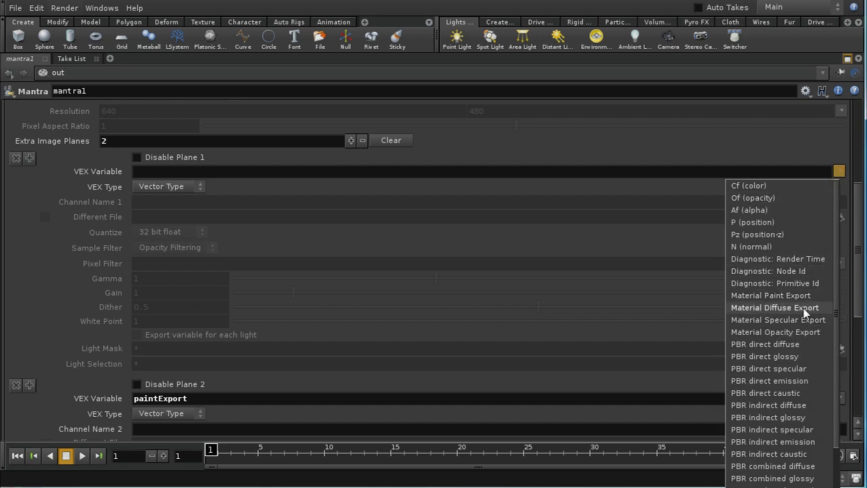
{"action": "left_click", "coordinate": [775, 308]}
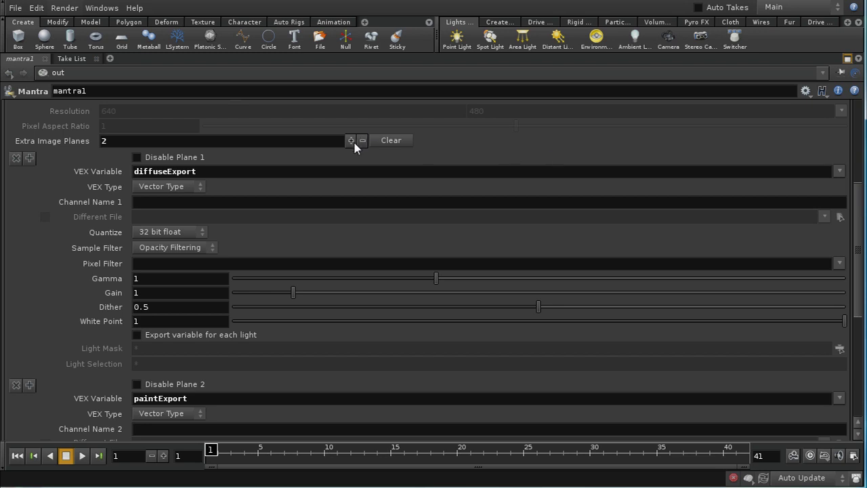
Add a third extra image plane and set plane 1 to specularExport, 16 bit float, with the pixel filter inherited from the main plane
{"action": "scroll", "coordinate": [651, 196], "scroll_direction": "down", "scroll_amount": 3}
{"action": "left_click", "coordinate": [839, 160]}
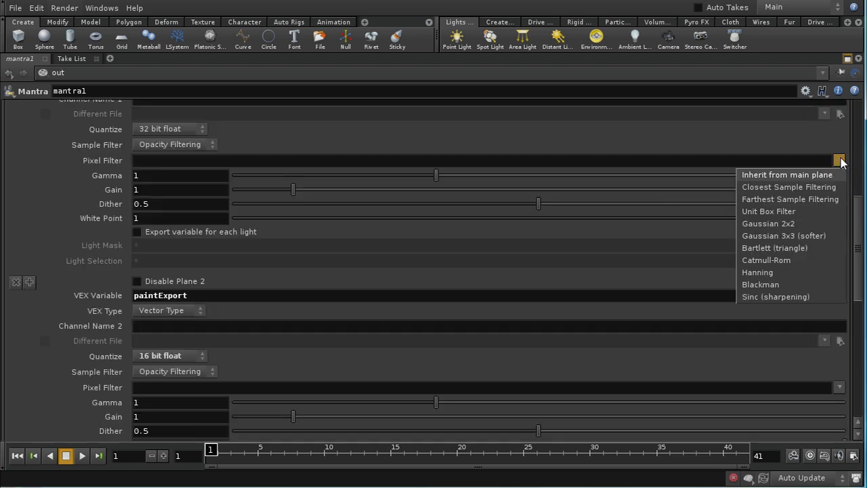
{"action": "left_click", "coordinate": [786, 174]}
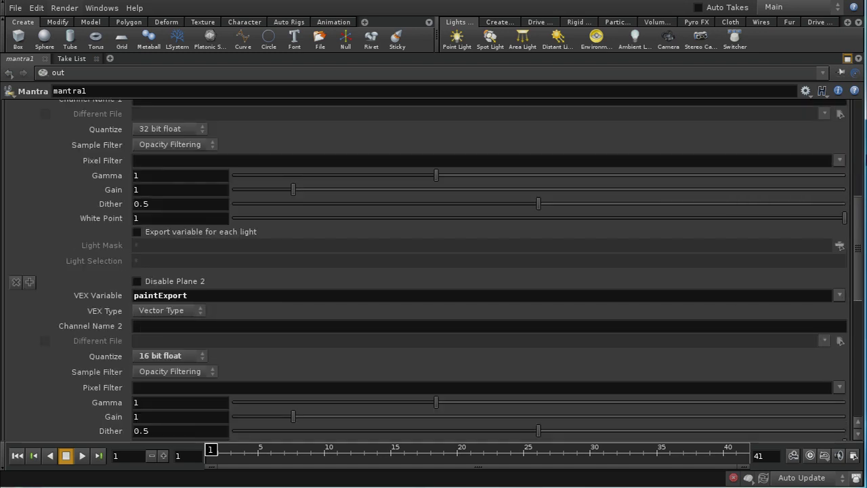
{"action": "scroll", "coordinate": [861, 223], "scroll_direction": "up", "scroll_amount": 2}
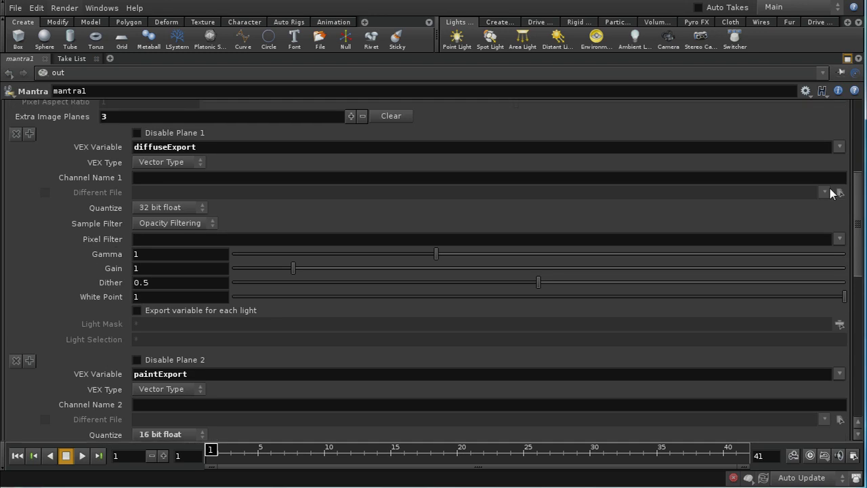
{"action": "left_click", "coordinate": [840, 147]}
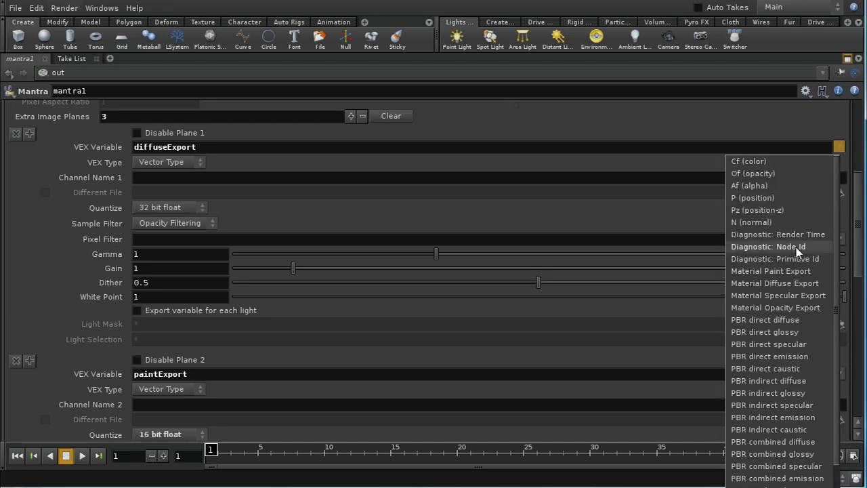
{"action": "left_click", "coordinate": [797, 297]}
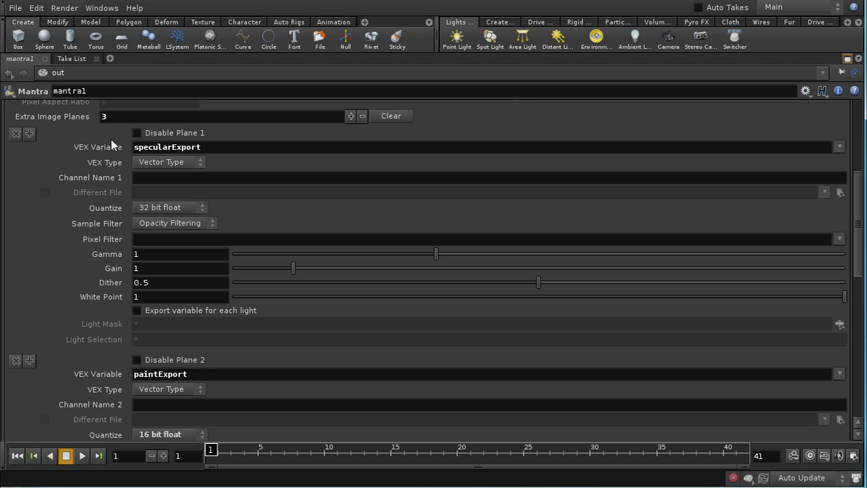
{"action": "left_click", "coordinate": [170, 208]}
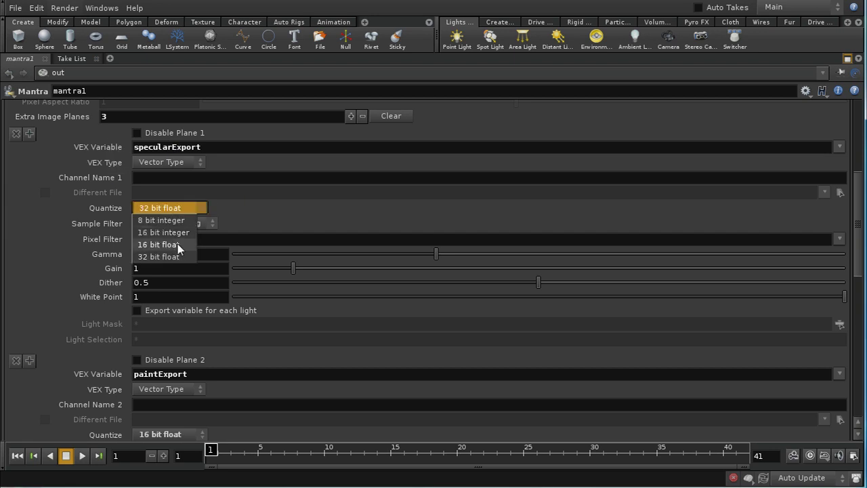
{"action": "left_click", "coordinate": [178, 244]}
Set extra image plane 3 to Material Diffuse Export with 16 bit float quantization
{"action": "left_click_drag", "start_coordinate": [857, 228], "coordinate": [368, 286]}
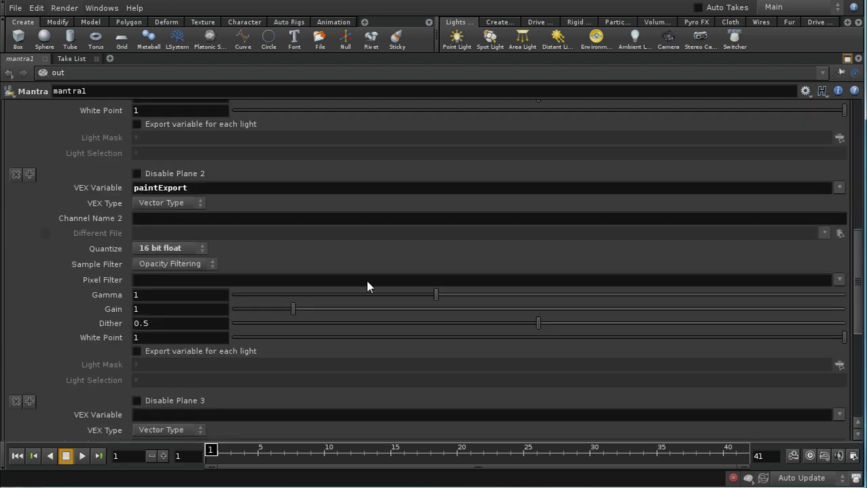
{"action": "left_click_drag", "start_coordinate": [864, 309], "coordinate": [857, 357]}
{"action": "left_click", "coordinate": [841, 236]}
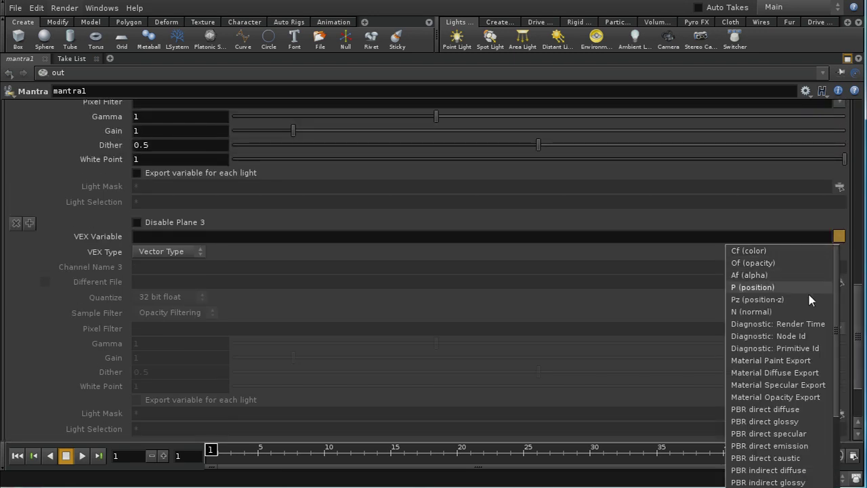
{"action": "left_click", "coordinate": [805, 373]}
{"action": "mouse_move", "coordinate": [857, 363]}
{"action": "left_mouse_down"}
{"action": "mouse_move", "coordinate": [860, 178]}
{"action": "mouse_move", "coordinate": [865, 364]}
{"action": "left_mouse_up"}
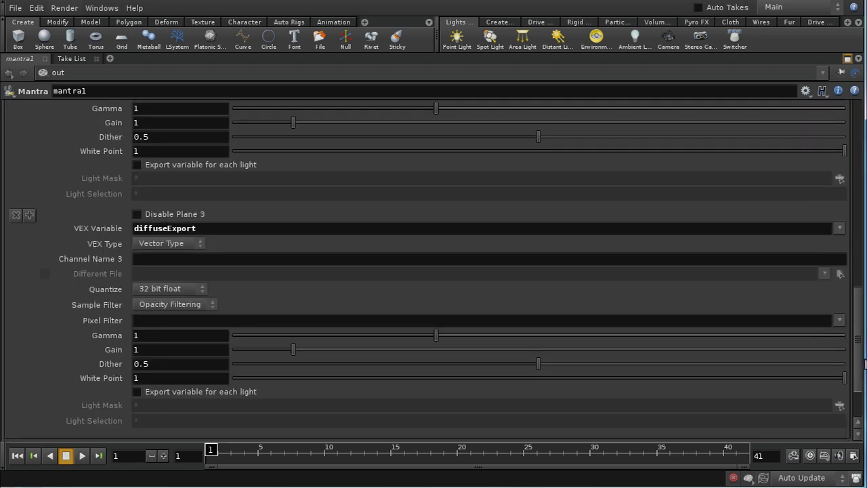
{"action": "left_click", "coordinate": [178, 290]}
{"action": "left_click", "coordinate": [189, 328]}
Insert an extra image plane before the diffuseExport plane and look through its VEX variable presets without choosing one
{"action": "scroll", "coordinate": [858, 390], "scroll_direction": "up", "scroll_amount": 10}
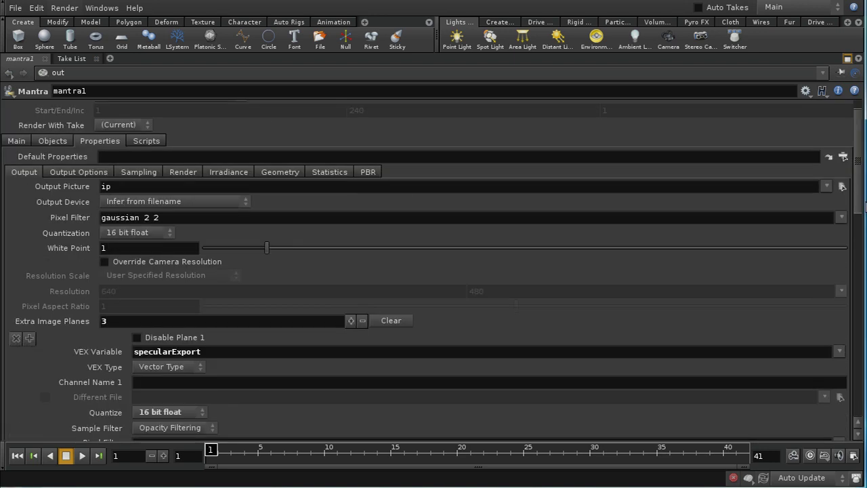
{"action": "scroll", "coordinate": [825, 425], "scroll_direction": "down", "scroll_amount": 10}
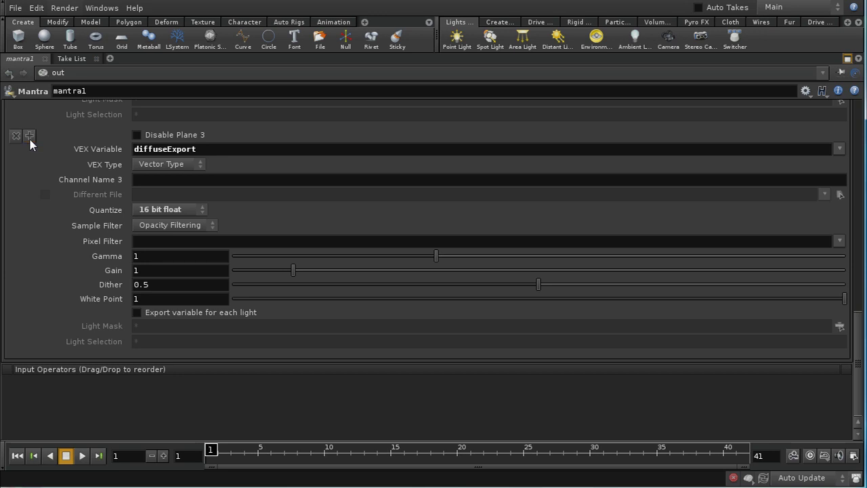
{"action": "left_click", "coordinate": [30, 138]}
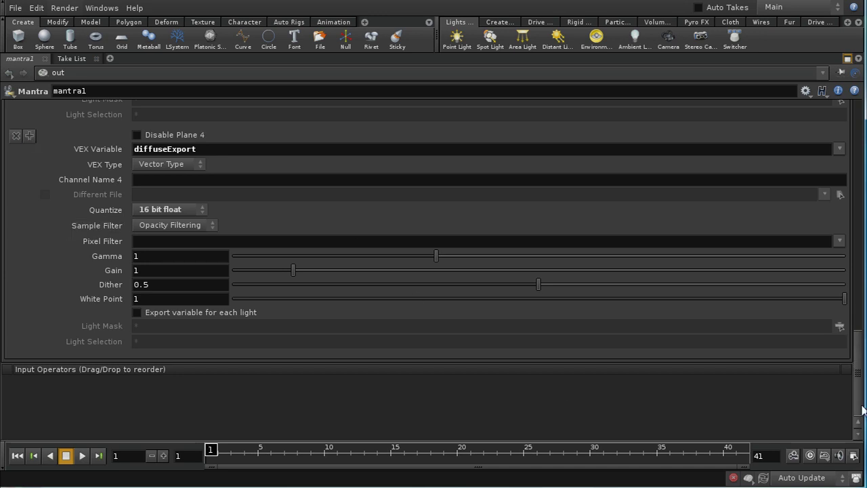
{"action": "scroll", "coordinate": [863, 400], "scroll_direction": "up", "scroll_amount": 3}
{"action": "left_click_drag", "start_coordinate": [863, 378], "coordinate": [864, 325]}
{"action": "left_click", "coordinate": [840, 258]}
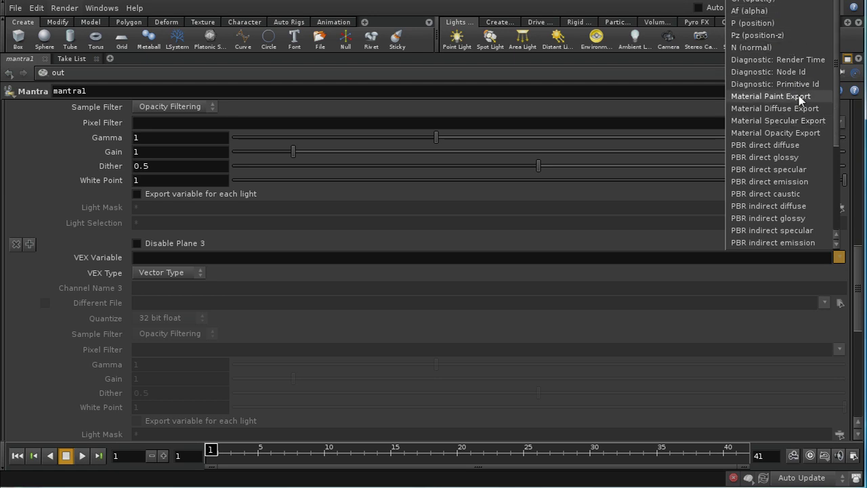
{"action": "left_click", "coordinate": [549, 260]}
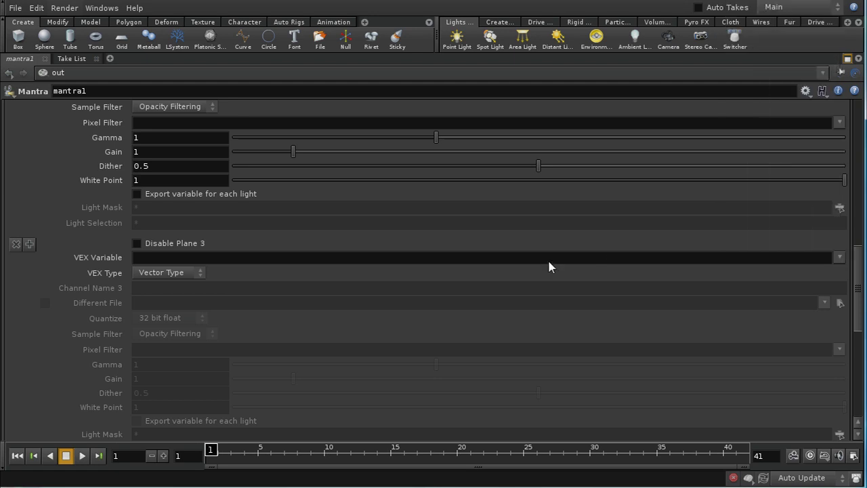
Restore the normal pane layout, enter the reflective material's surface shader in the shop network and check the reflection export node's parameter name
{"action": "left_click", "coordinate": [847, 58]}
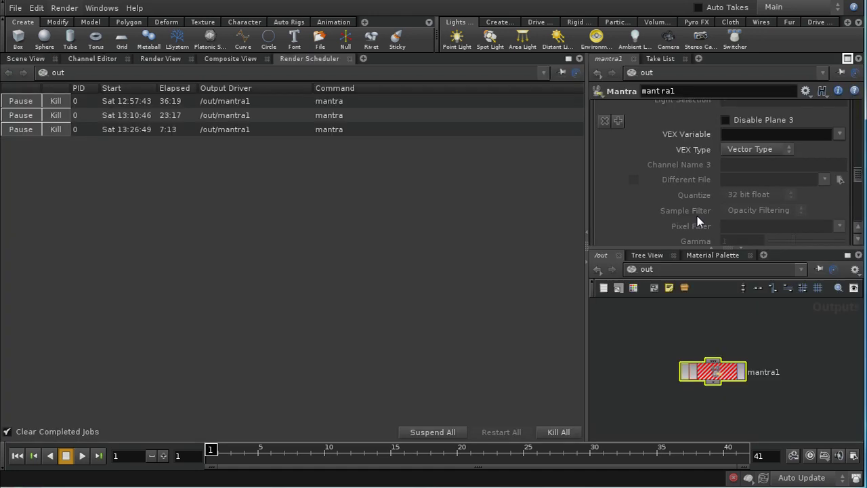
{"action": "left_click", "coordinate": [654, 271]}
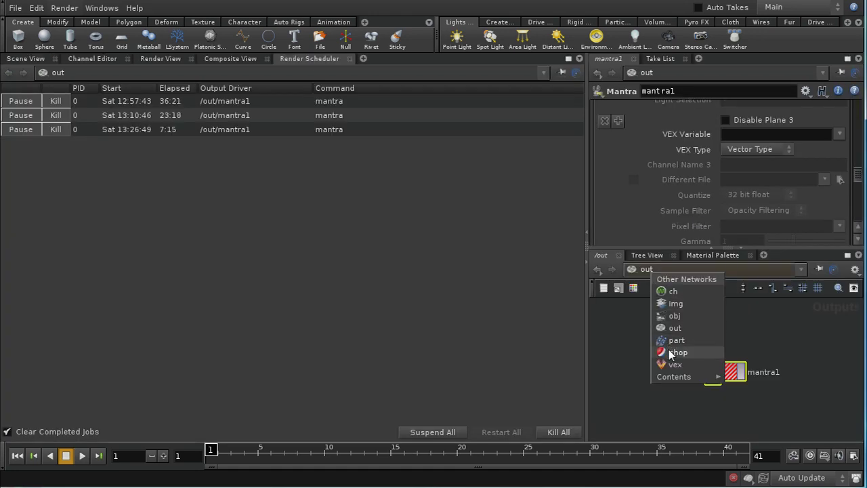
{"action": "left_click", "coordinate": [667, 351]}
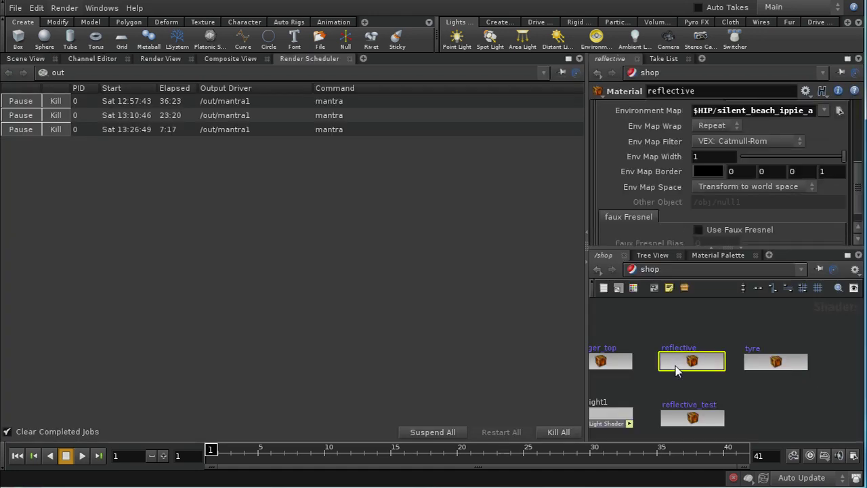
{"action": "double_click", "coordinate": [674, 364]}
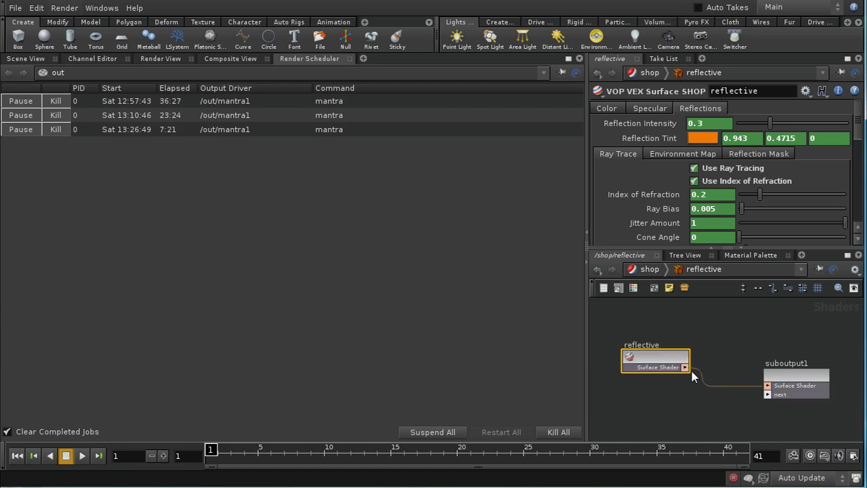
{"action": "double_click", "coordinate": [662, 366]}
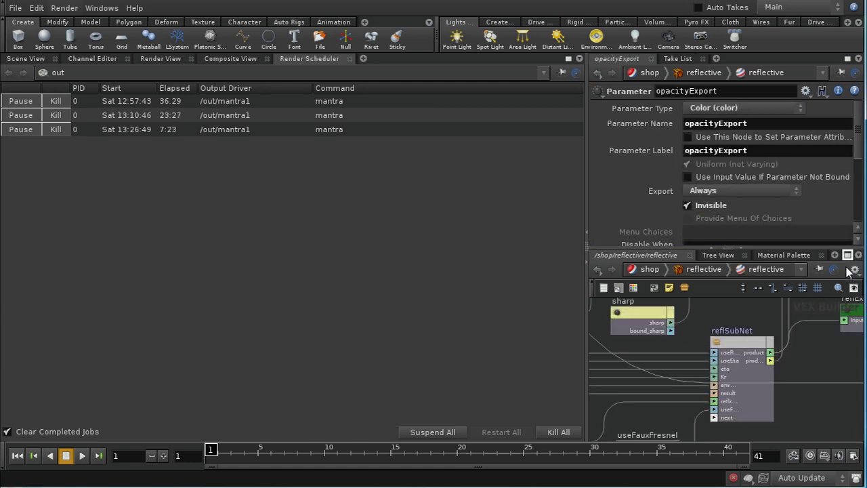
{"action": "middle_click_drag", "start_coordinate": [662, 366], "coordinate": [700, 427]}
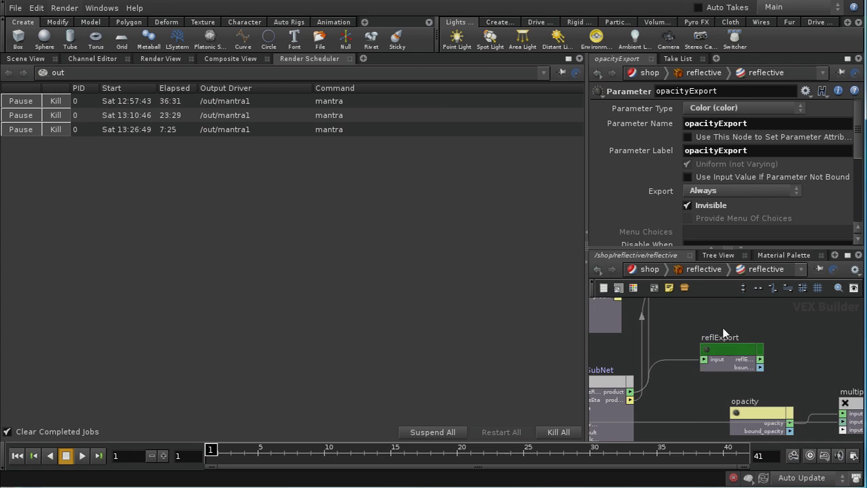
{"action": "left_click", "coordinate": [739, 360]}
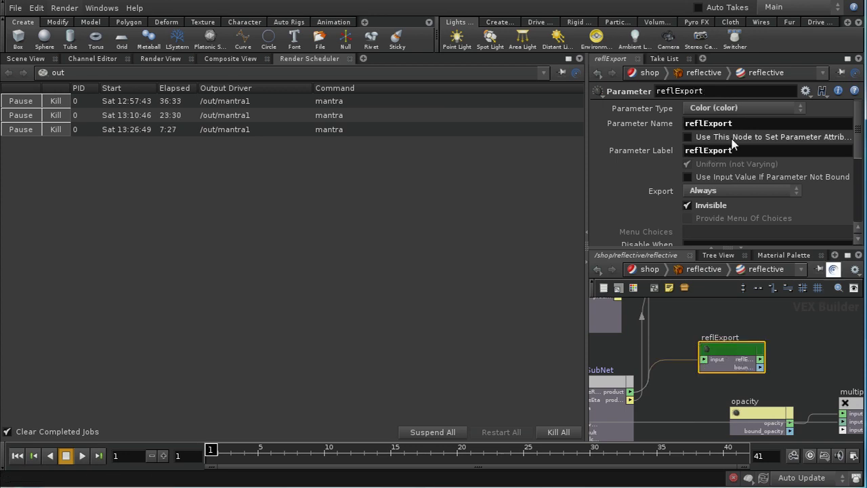
Return to the out network and set the VEX variable of mantra1's extra image plane 3 to reflExport
{"action": "left_click", "coordinate": [653, 271]}
{"action": "left_click", "coordinate": [703, 274]}
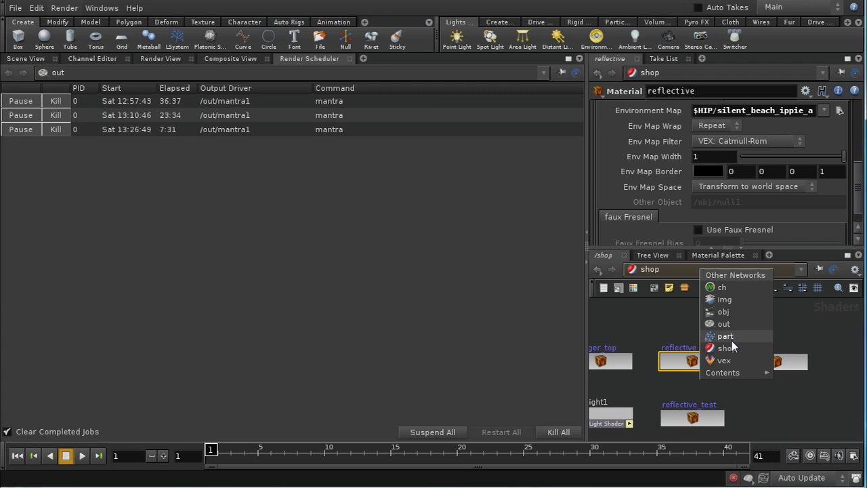
{"action": "left_click", "coordinate": [729, 349]}
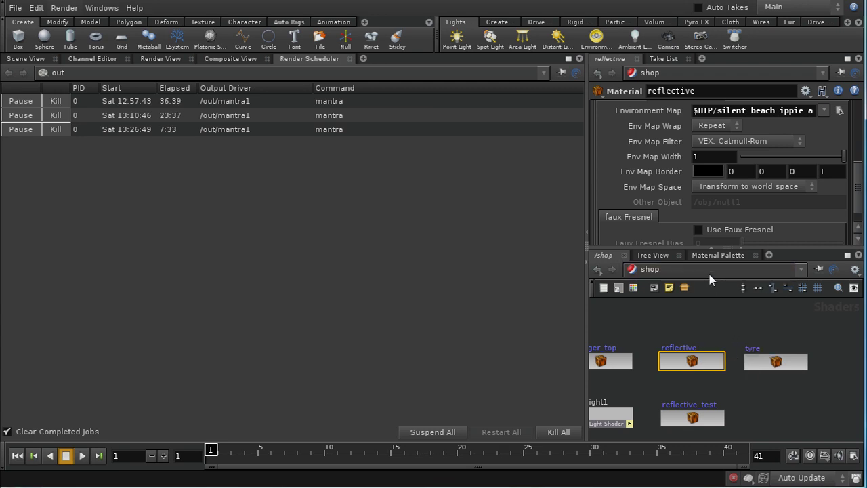
{"action": "left_click", "coordinate": [710, 280]}
{"action": "left_click", "coordinate": [725, 332]}
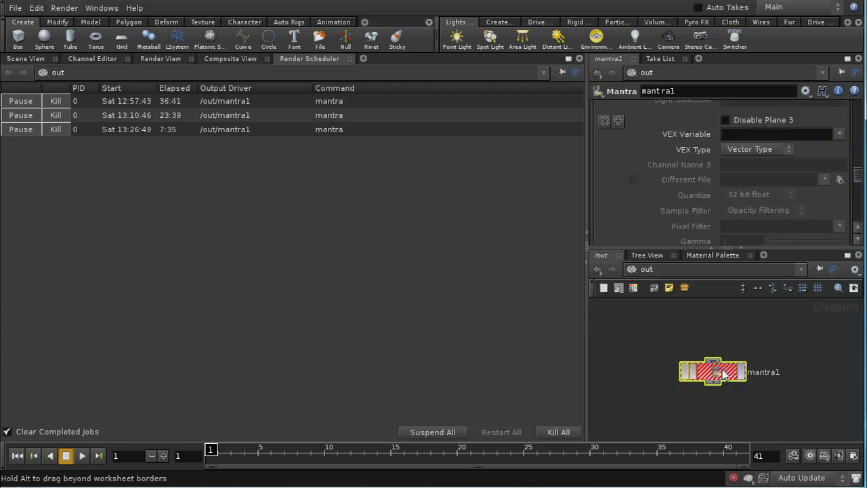
{"action": "left_click", "coordinate": [816, 135]}
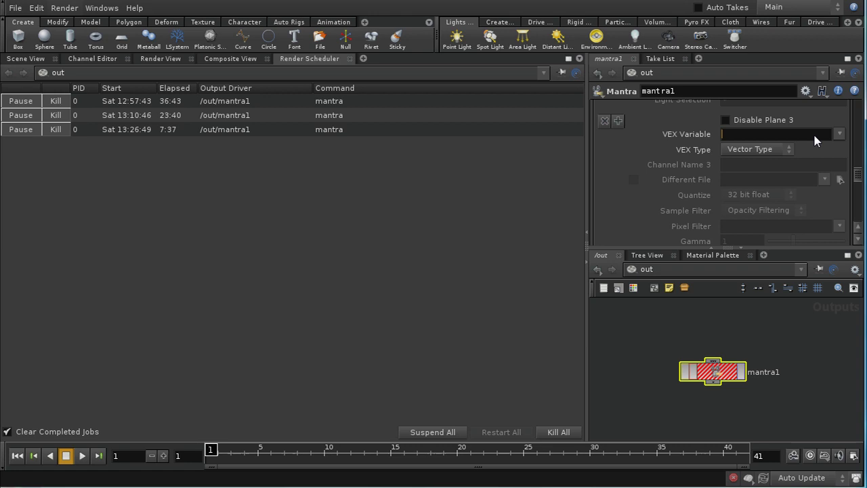
{"action": "type", "text": "reflExport"}
{"action": "key", "text": "Return"}
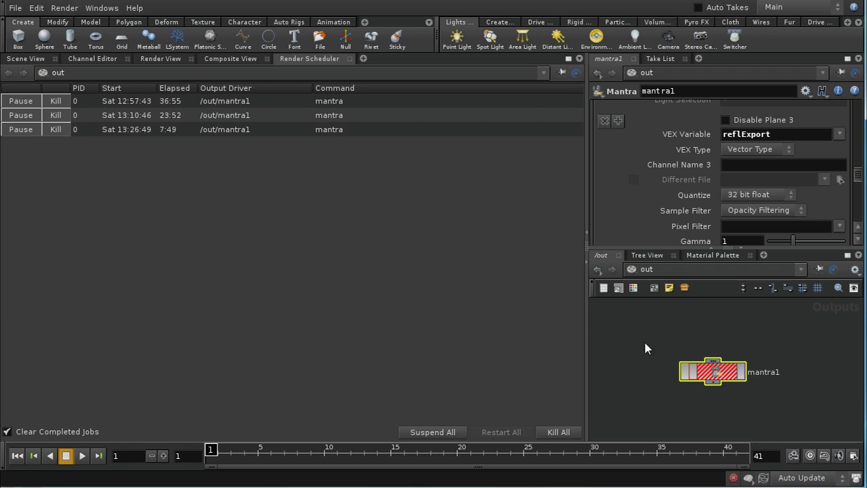
Set the quantization of the reflExport image plane to 16 bit float
{"action": "mouse_move", "coordinate": [858, 178]}
{"action": "left_mouse_down"}
{"action": "mouse_move", "coordinate": [859, 157]}
{"action": "mouse_move", "coordinate": [858, 178]}
{"action": "left_mouse_up"}
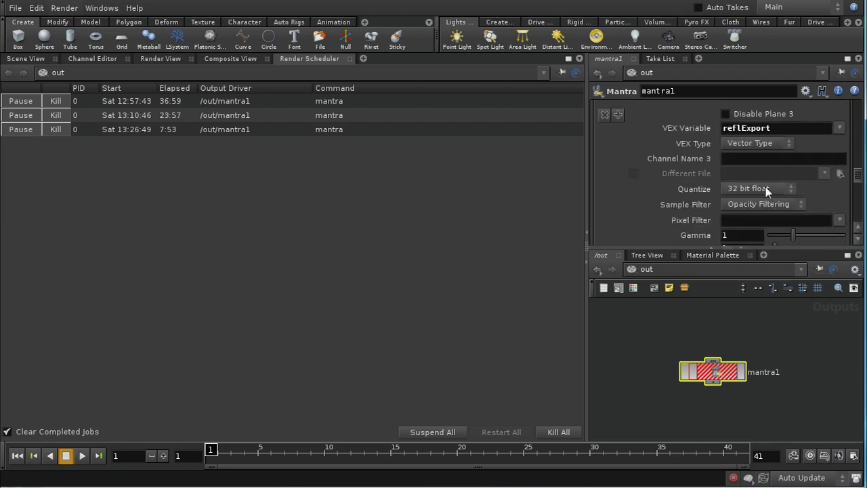
{"action": "left_click", "coordinate": [766, 187]}
{"action": "left_click", "coordinate": [754, 224]}
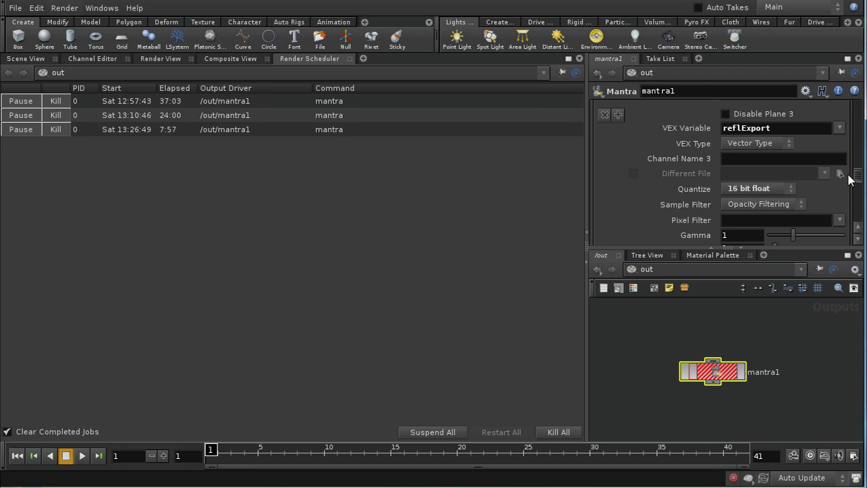
{"action": "mouse_move", "coordinate": [858, 176]}
{"action": "left_mouse_down"}
{"action": "mouse_move", "coordinate": [858, 190]}
{"action": "mouse_move", "coordinate": [858, 182]}
{"action": "left_mouse_up"}
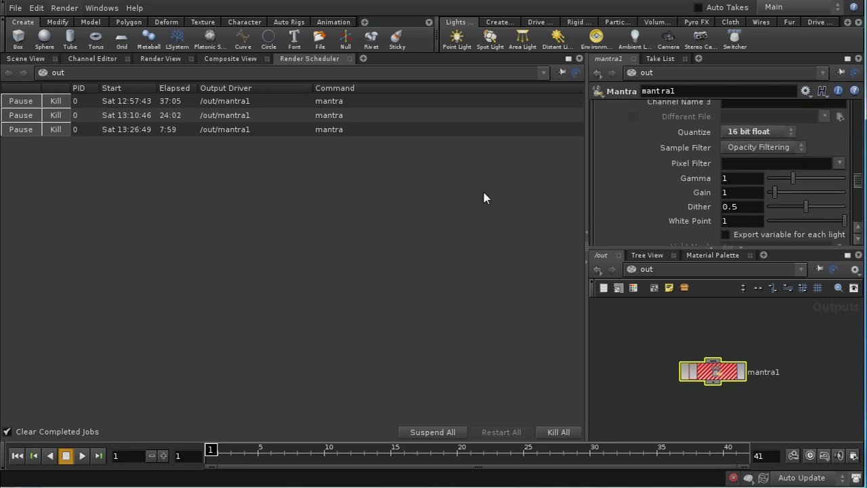
Render the scene with mantra1
{"action": "left_click", "coordinate": [68, 8]}
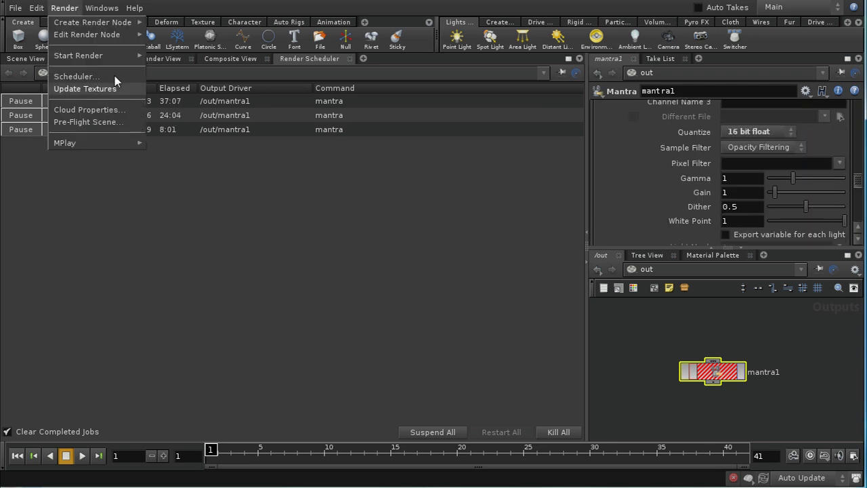
{"action": "mouse_move", "coordinate": [129, 56]}
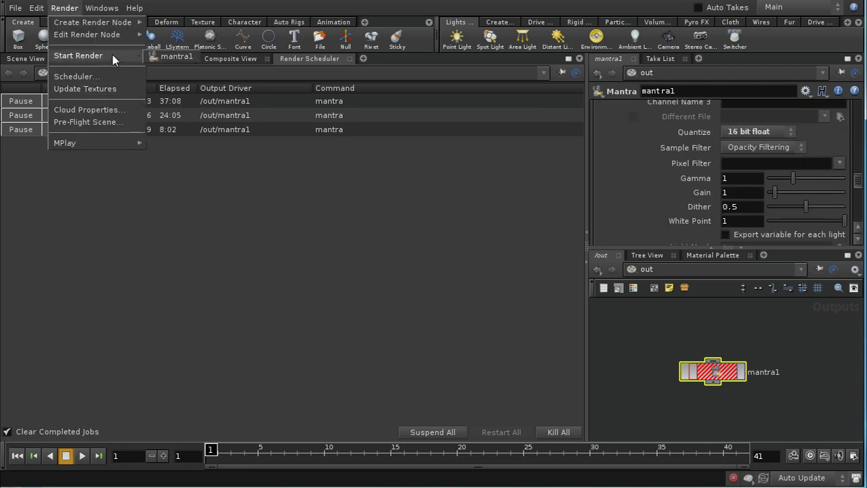
{"action": "left_click", "coordinate": [173, 57]}
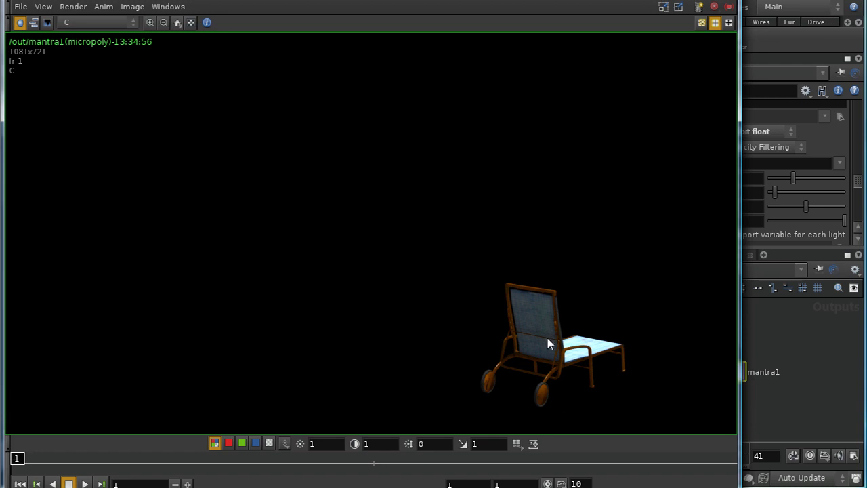
View the specularExport, paintExport, reflExport and diffuseExport planes of the render one after another
{"action": "left_click", "coordinate": [129, 25]}
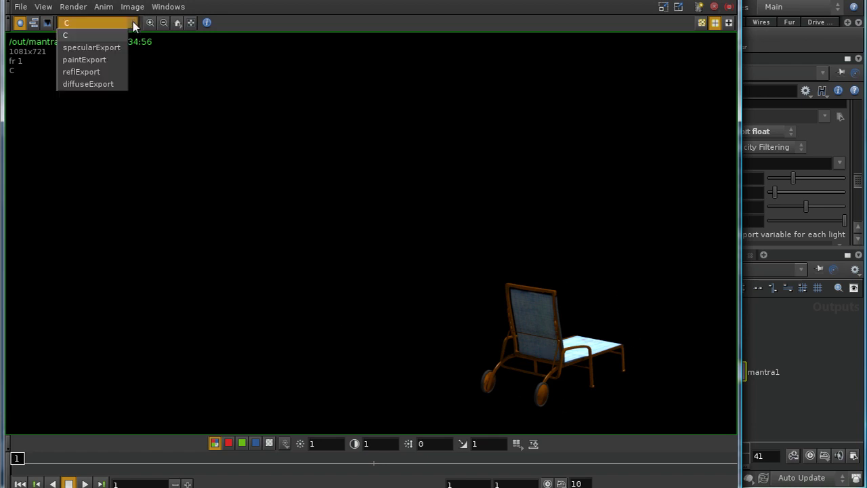
{"action": "left_click", "coordinate": [106, 48]}
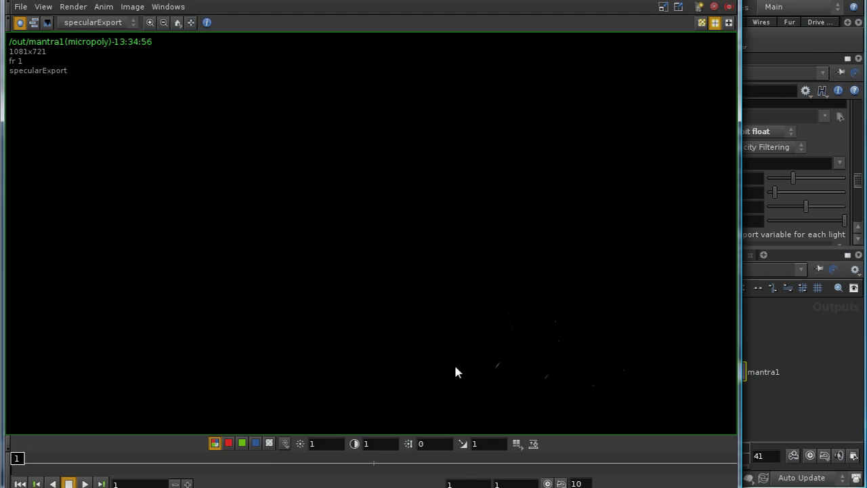
{"action": "left_click", "coordinate": [134, 26]}
{"action": "left_click", "coordinate": [99, 61]}
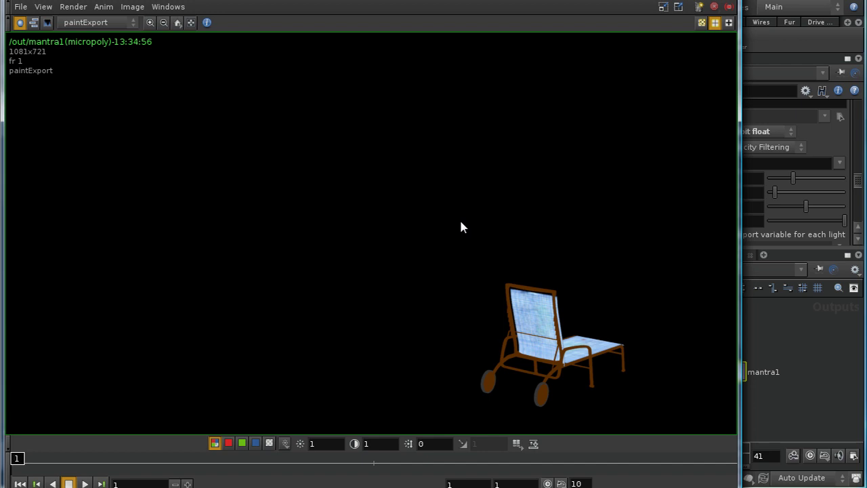
{"action": "left_click", "coordinate": [112, 25]}
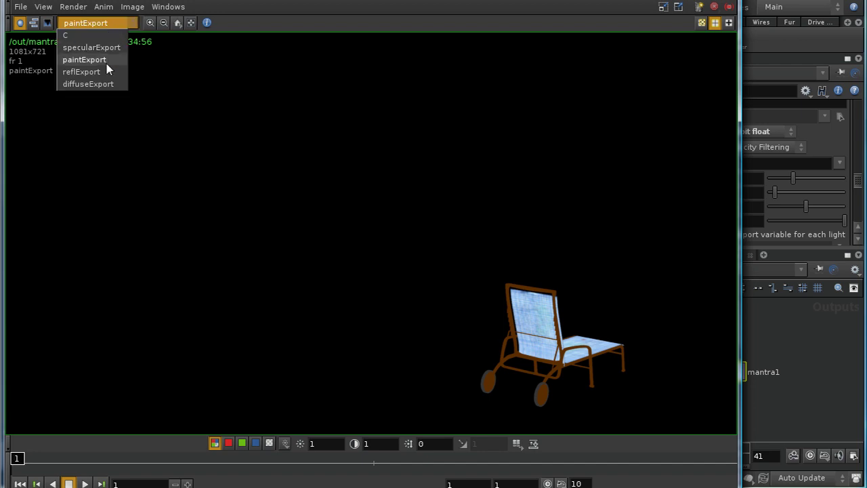
{"action": "left_click", "coordinate": [82, 72]}
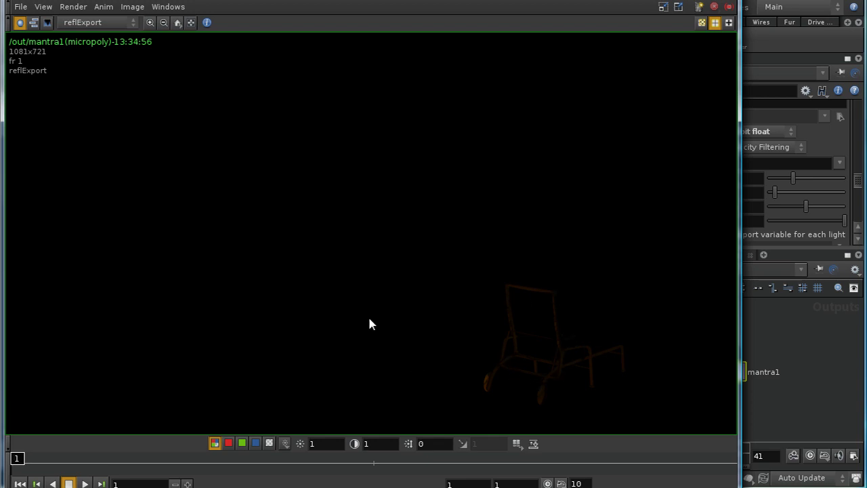
{"action": "left_click", "coordinate": [104, 24]}
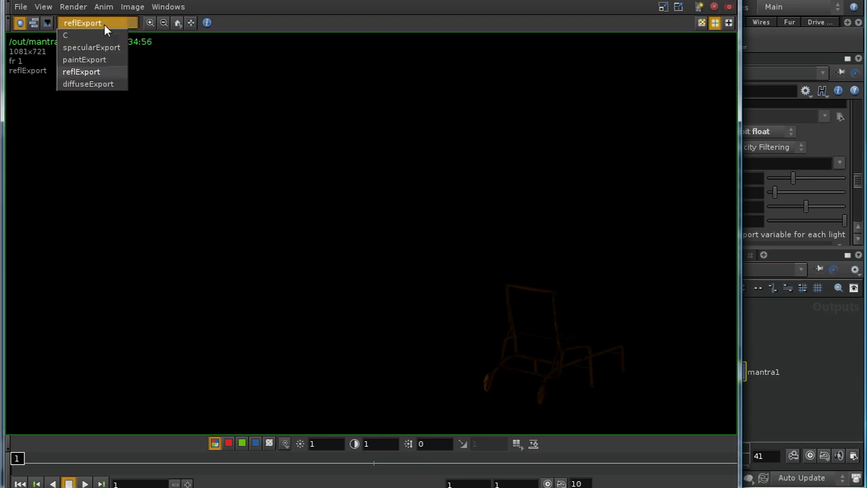
{"action": "left_click", "coordinate": [109, 87]}
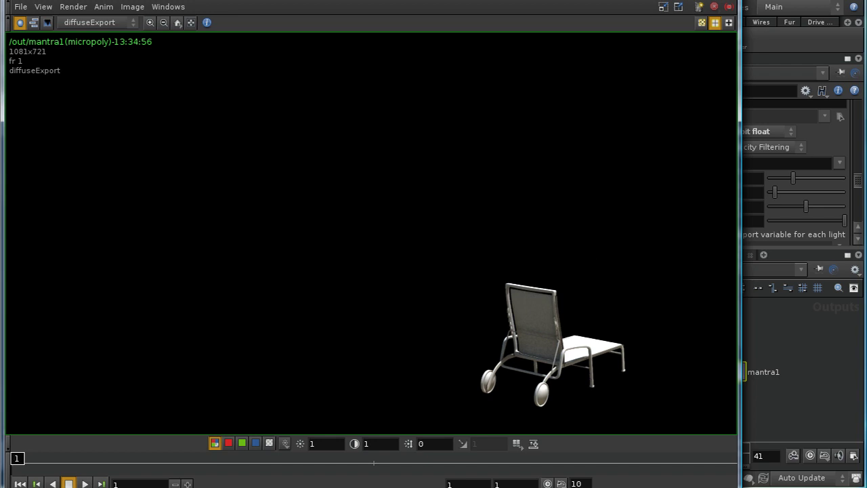
Return to the main Houdini window and set the VEX variable of mantra1's extra image plane 5 to Cl
{"action": "key", "text": "alt+Tab"}
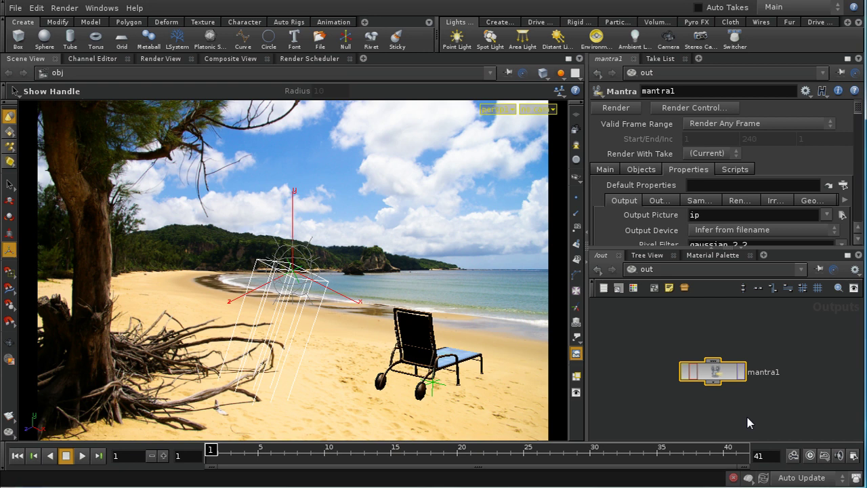
{"action": "middle_click_drag", "start_coordinate": [748, 423], "coordinate": [759, 395]}
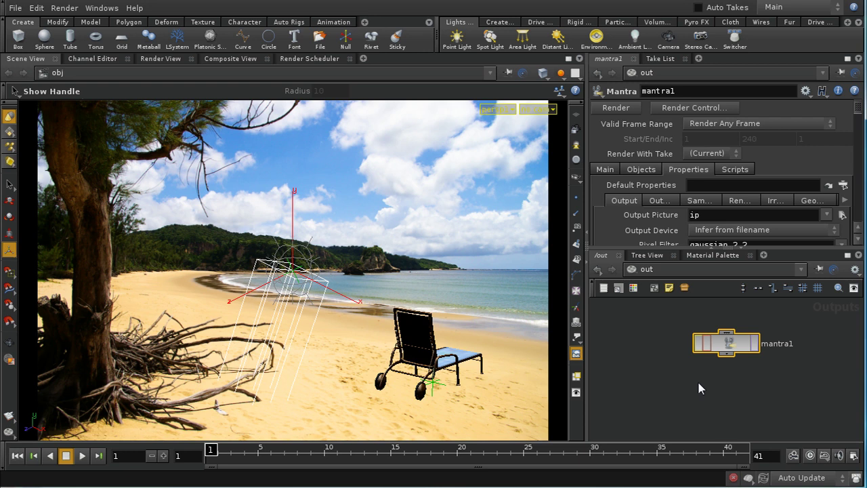
{"action": "key", "text": "h"}
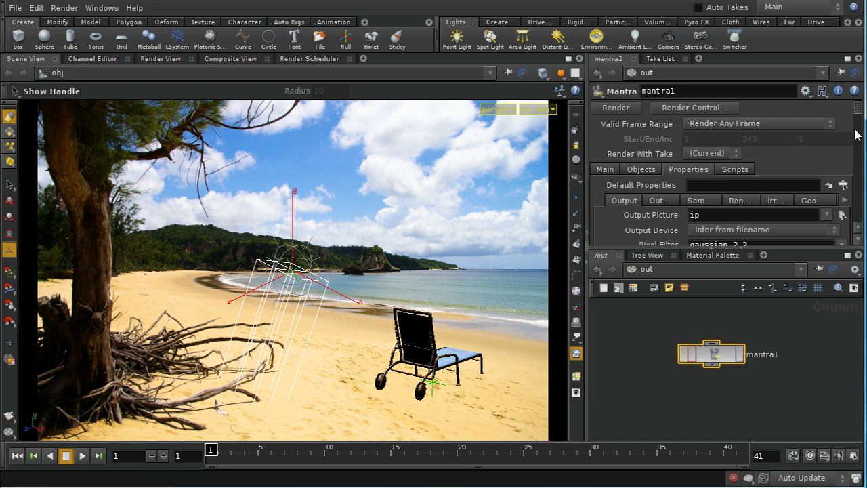
{"action": "mouse_move", "coordinate": [863, 112]}
{"action": "left_mouse_down"}
{"action": "mouse_move", "coordinate": [863, 143]}
{"action": "mouse_move", "coordinate": [863, 128]}
{"action": "left_mouse_up"}
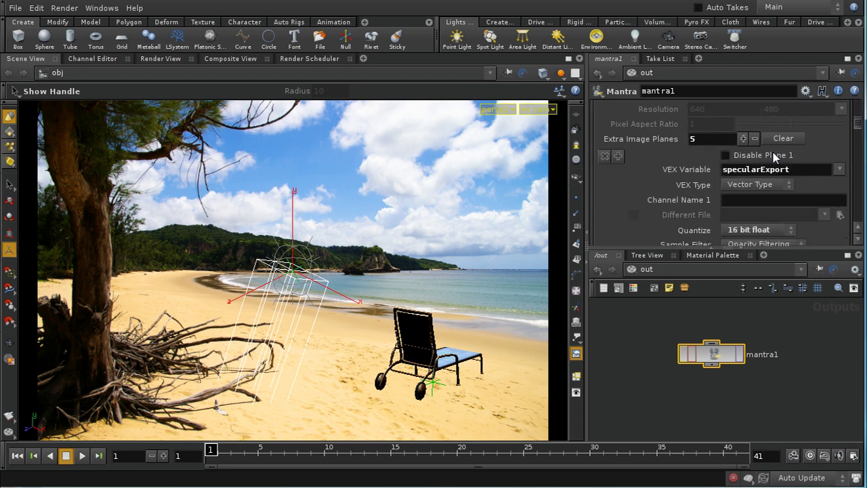
{"action": "left_click_drag", "start_coordinate": [859, 136], "coordinate": [861, 204]}
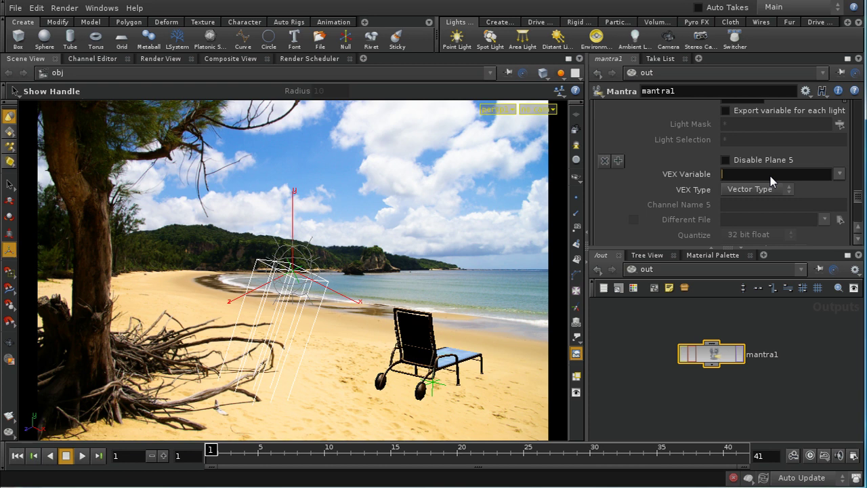
{"action": "type", "text": "l"}
Set the quantization of the Cl image plane to 16 bit float
{"action": "left_click", "coordinate": [859, 198]}
{"action": "scroll", "coordinate": [859, 202], "scroll_direction": "down", "scroll_amount": 2}
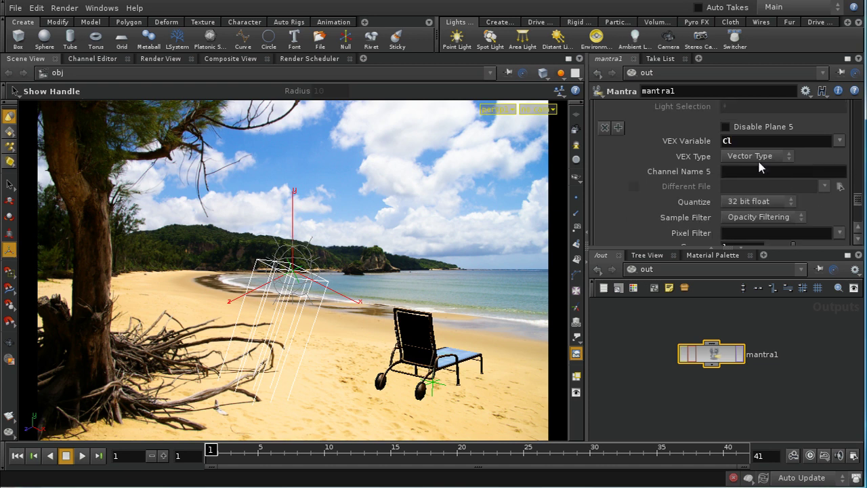
{"action": "left_click", "coordinate": [737, 201]}
{"action": "left_click", "coordinate": [735, 225]}
{"action": "left_click", "coordinate": [743, 201]}
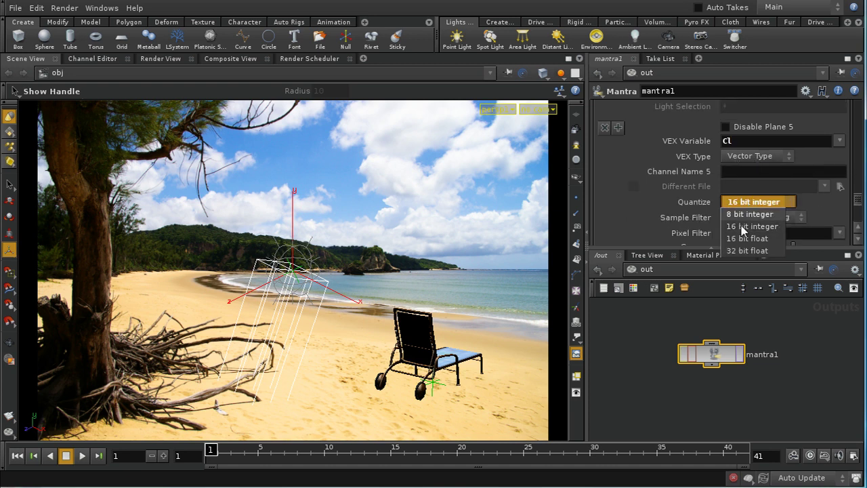
{"action": "left_click", "coordinate": [744, 238]}
Export the Cl variable for each light and restrict its light mask to /obj/light1
{"action": "left_click_drag", "start_coordinate": [861, 206], "coordinate": [860, 215]}
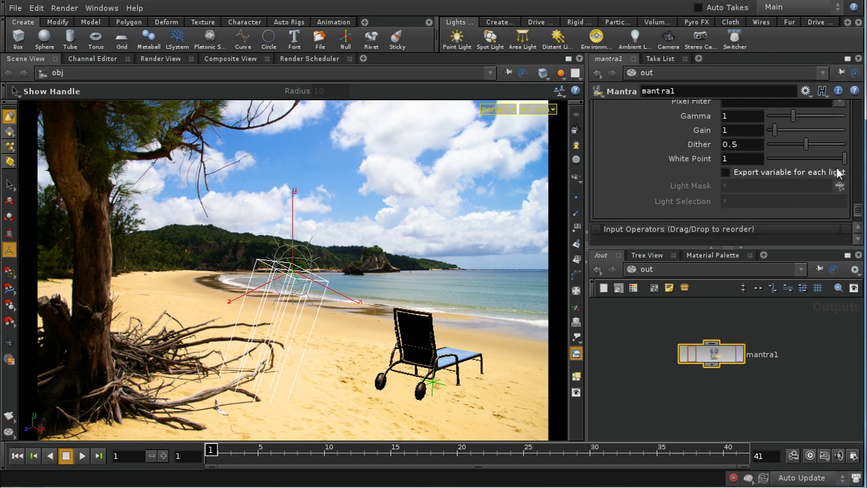
{"action": "left_click", "coordinate": [724, 172]}
{"action": "left_click", "coordinate": [840, 186]}
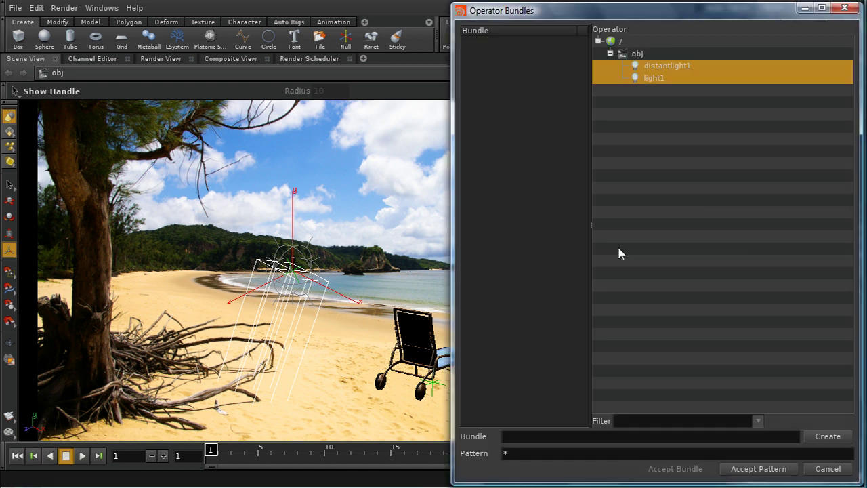
{"action": "left_click", "coordinate": [649, 78]}
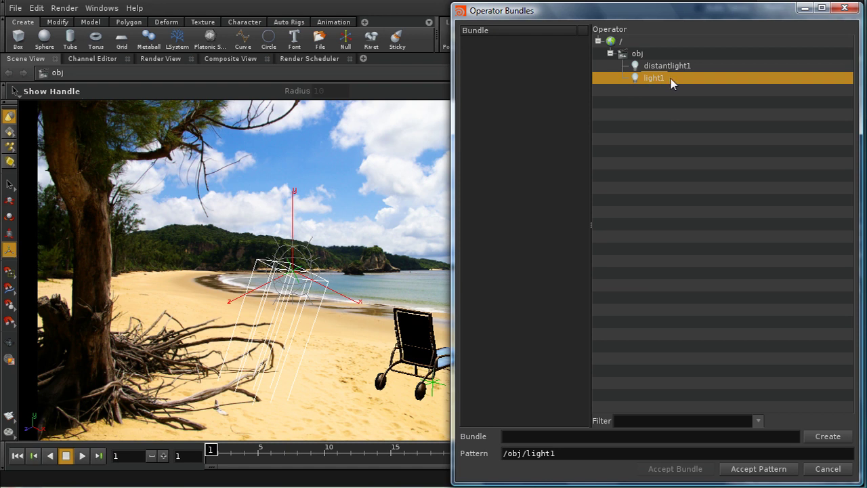
{"action": "left_click", "coordinate": [784, 468]}
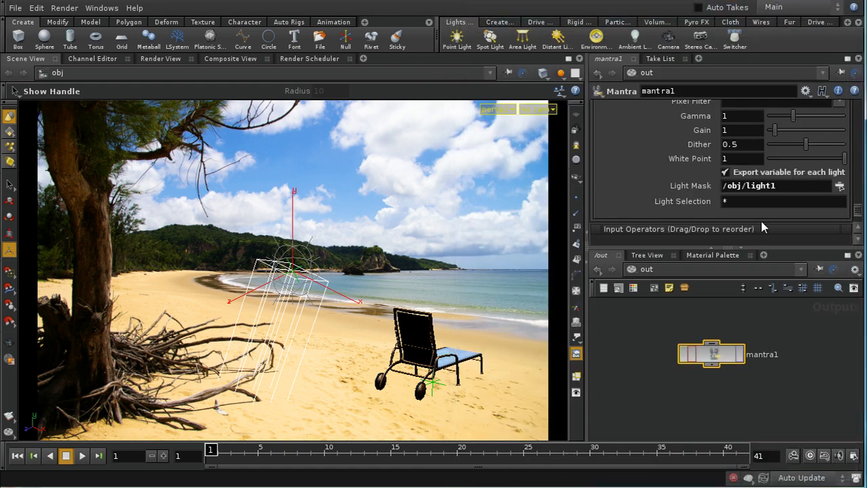
Render the scene with mantra1 and view the obj_light1_Cl plane of the render
{"action": "left_click", "coordinate": [65, 8]}
{"action": "mouse_move", "coordinate": [109, 57]}
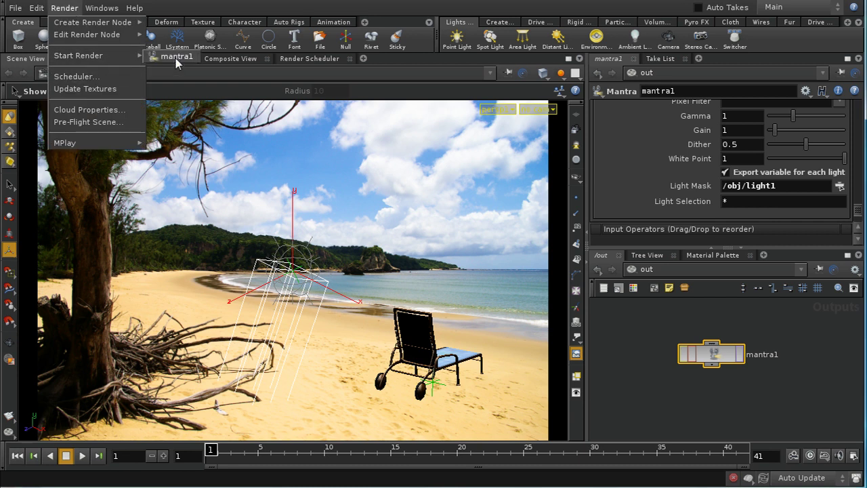
{"action": "left_click", "coordinate": [175, 58]}
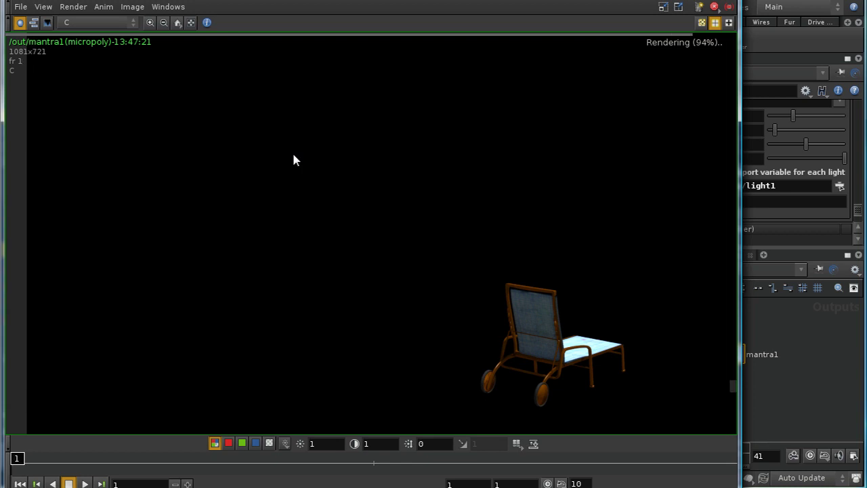
{"action": "left_click", "coordinate": [131, 24]}
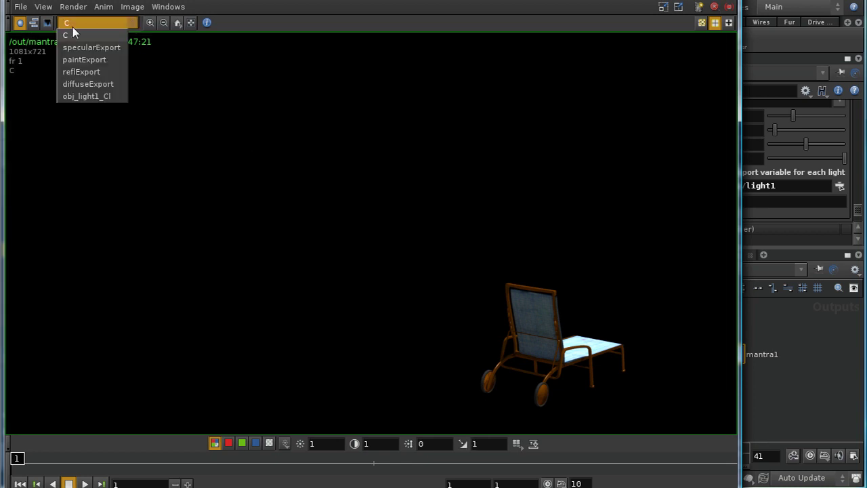
{"action": "left_click", "coordinate": [90, 97]}
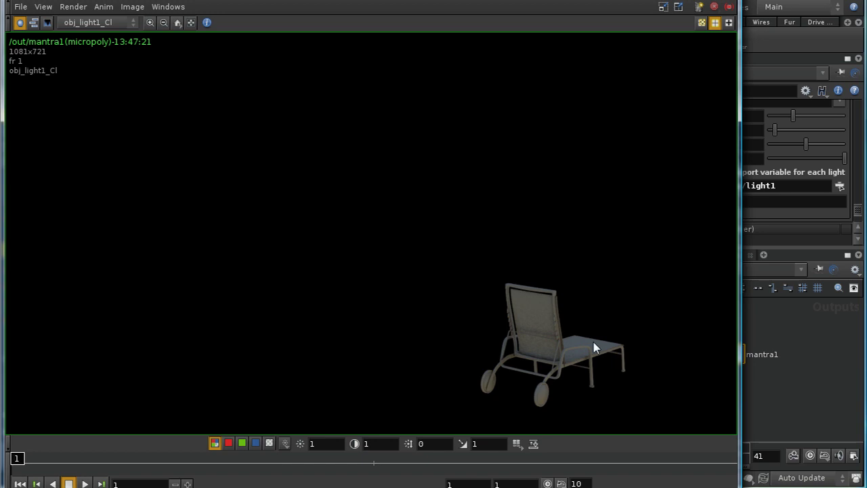